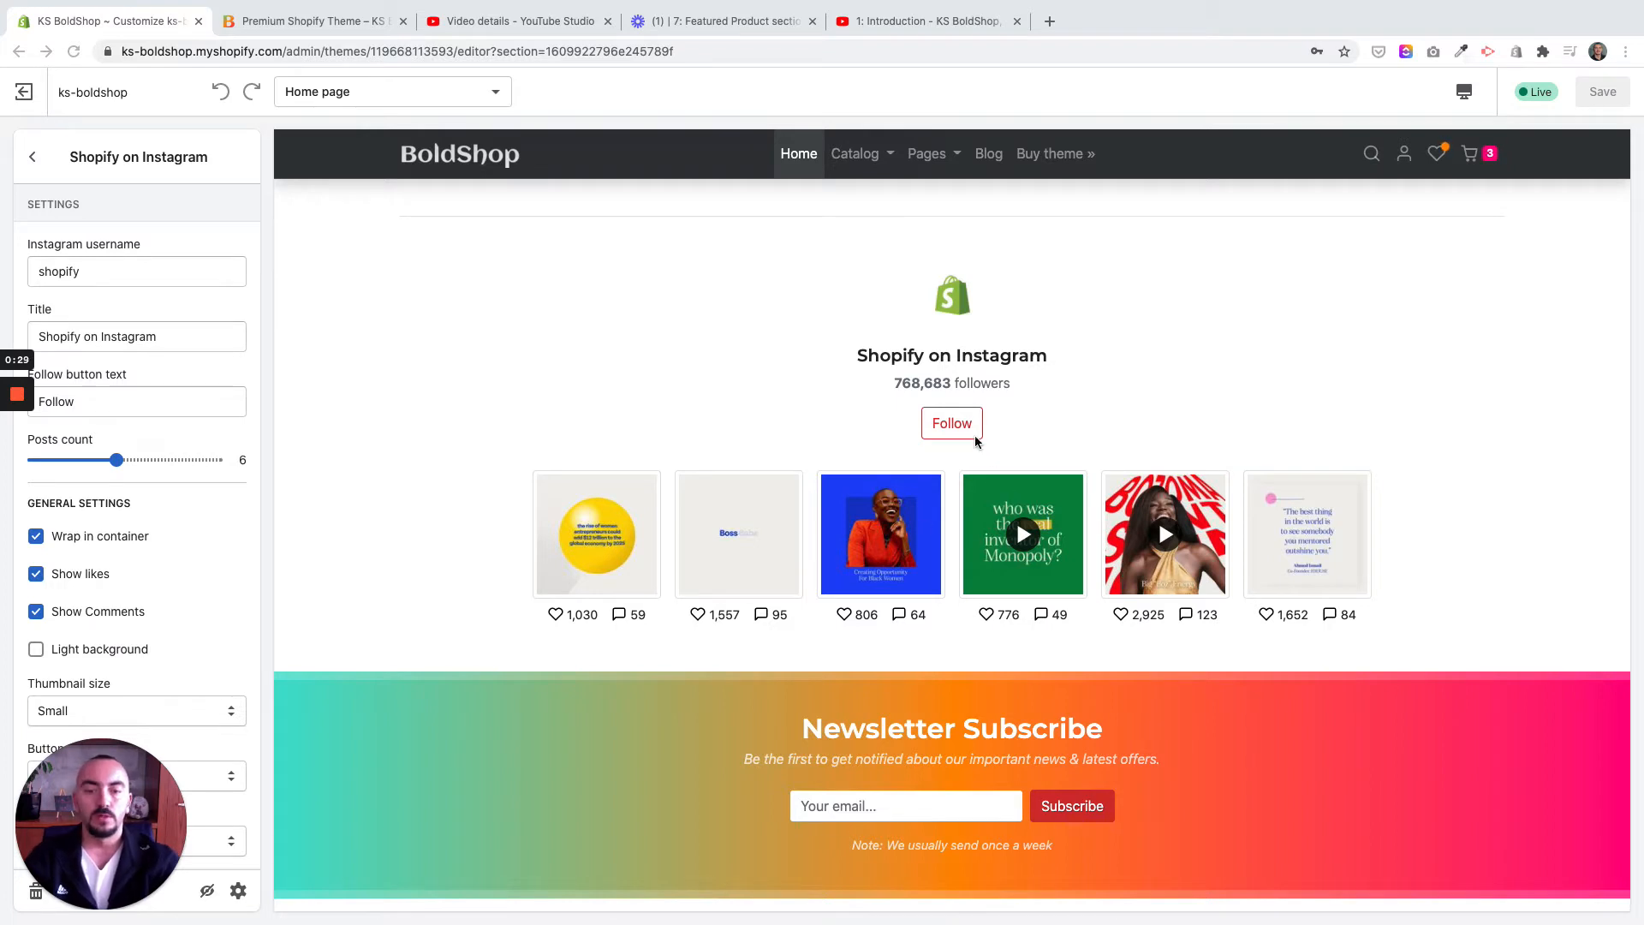
Look over the Shopify on Instagram section in the home page preview, including its follow button and post thumbnails
scroll(988, 429, "up", 1)
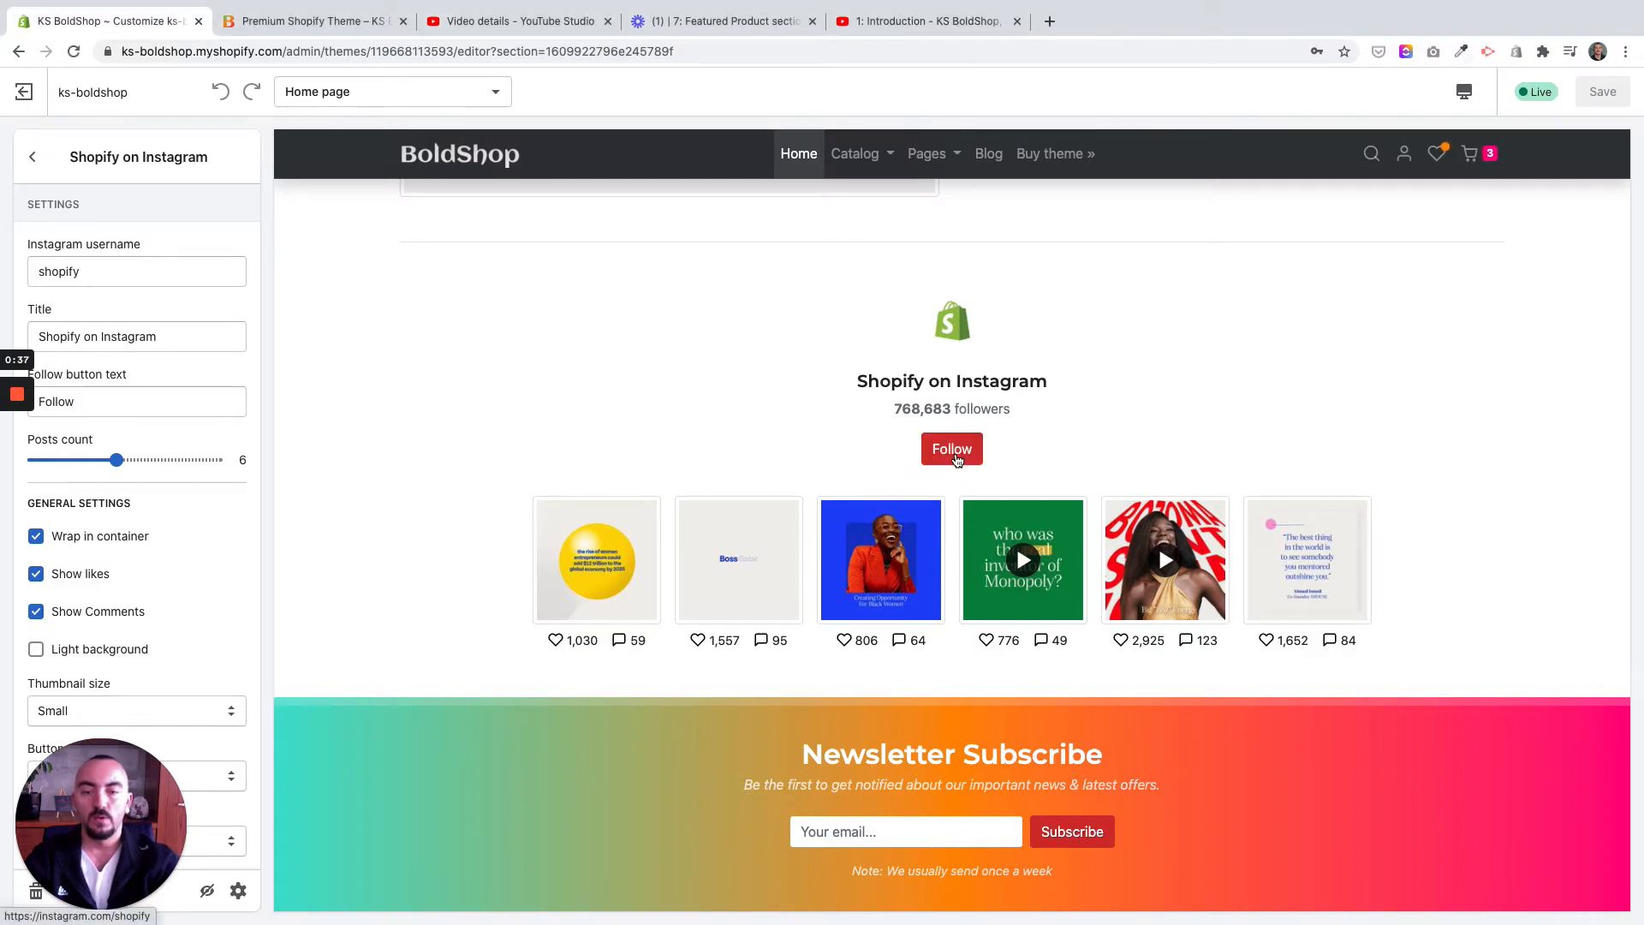
scroll(956, 459, "down", 1)
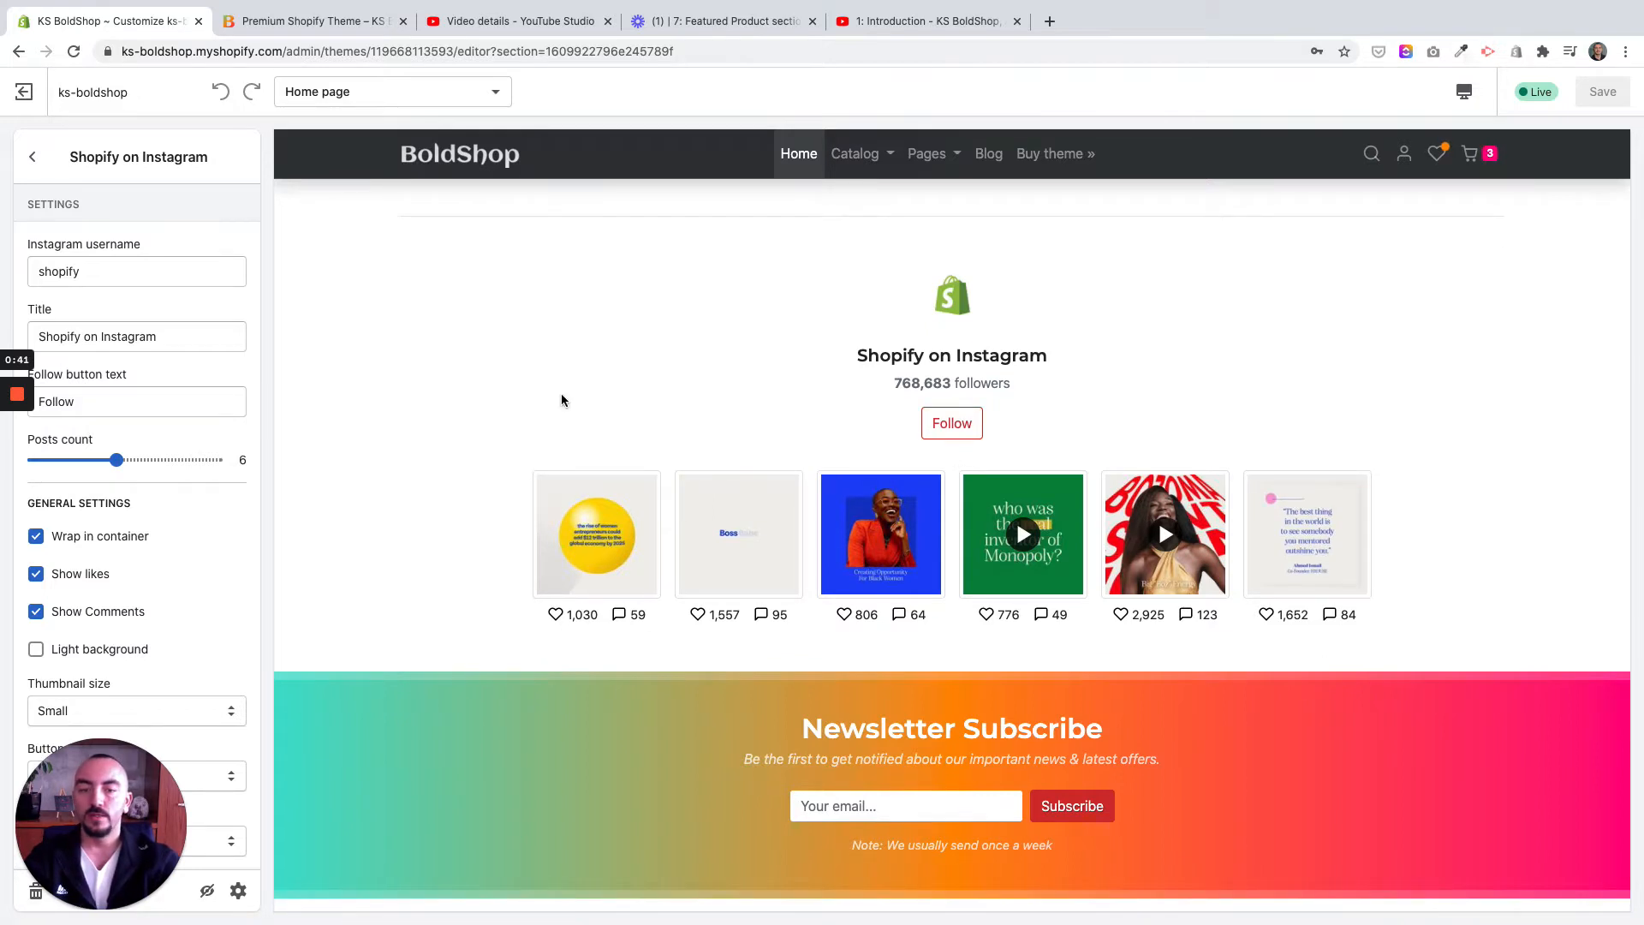
scroll(562, 400, "down", 1)
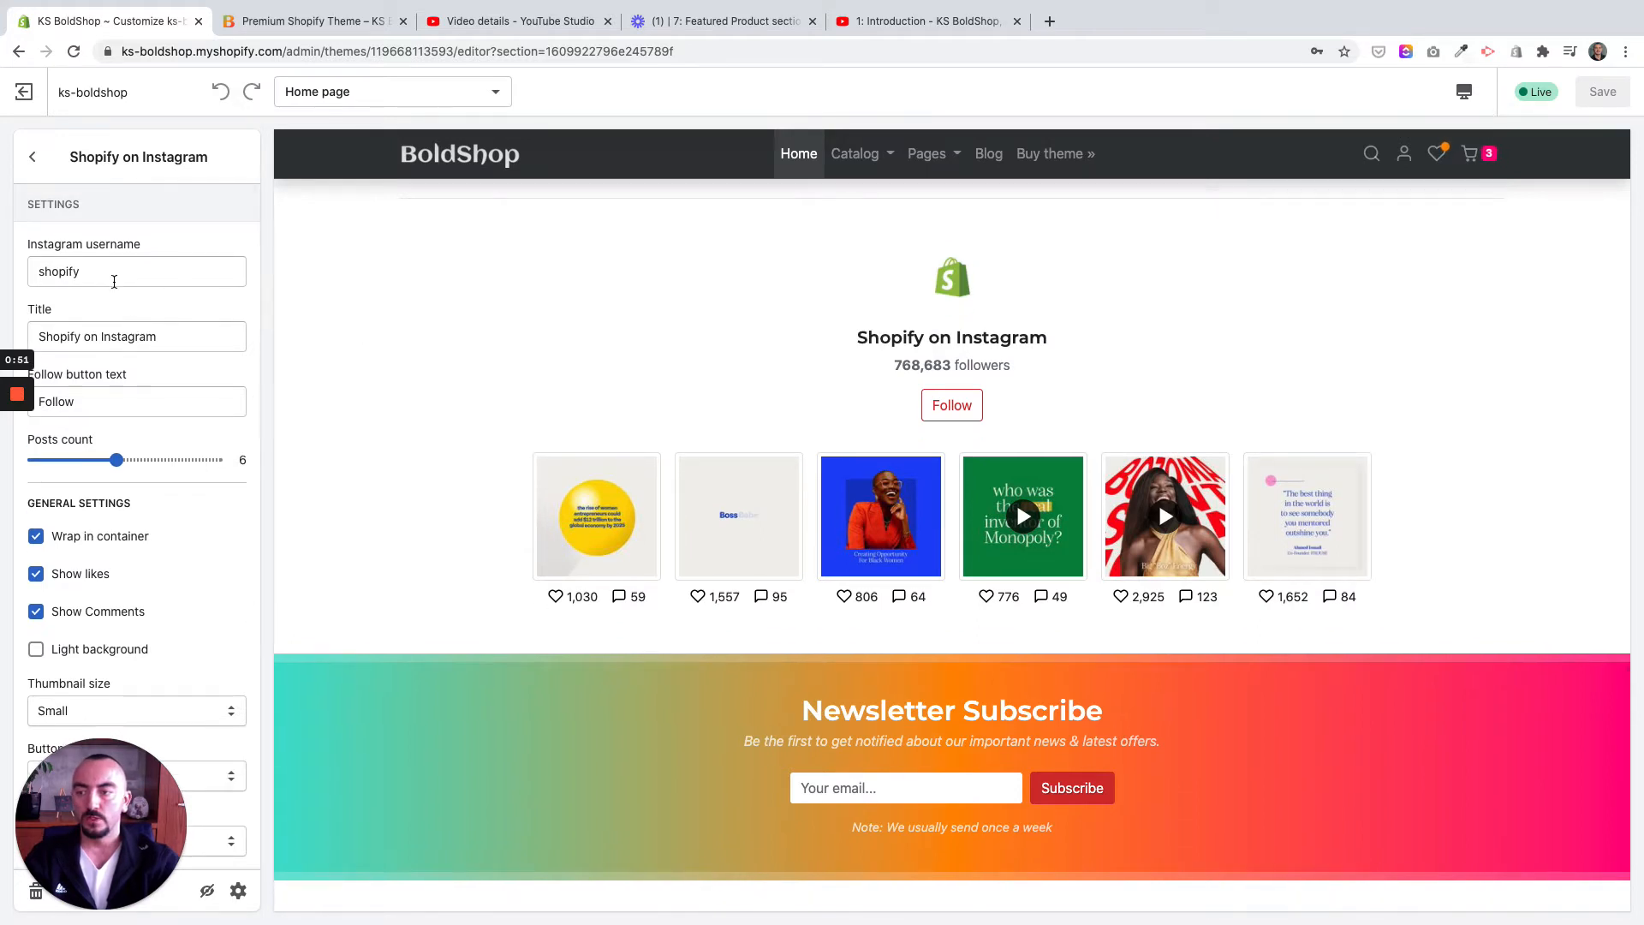
scroll(475, 319, "down", 1)
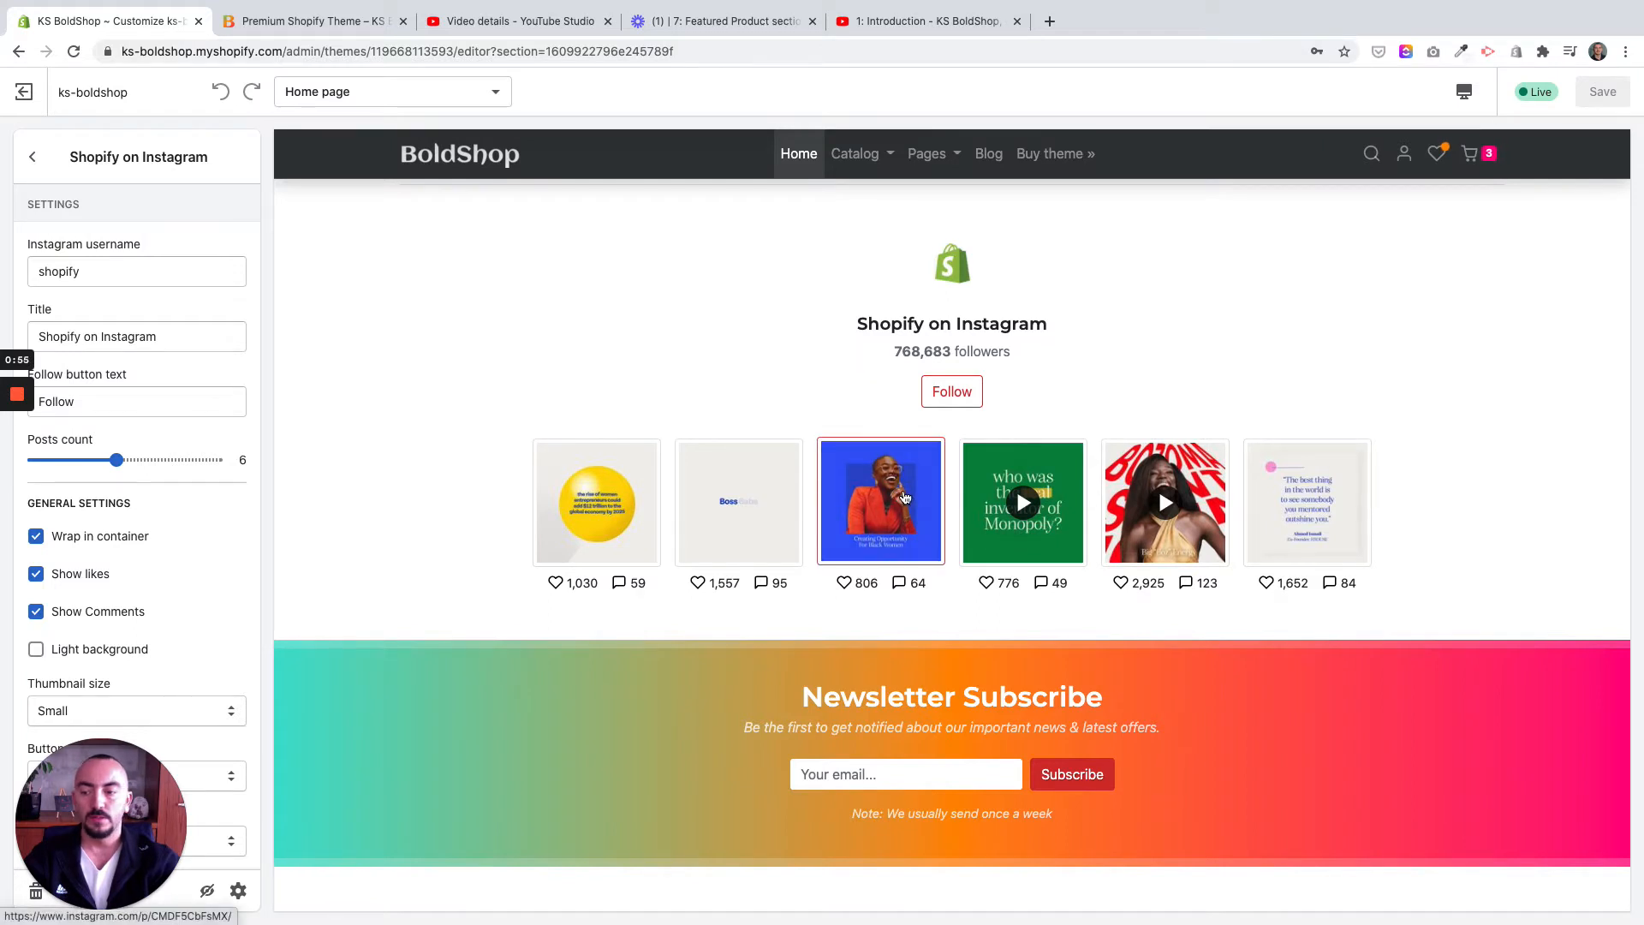
scroll(875, 486, "down", 1)
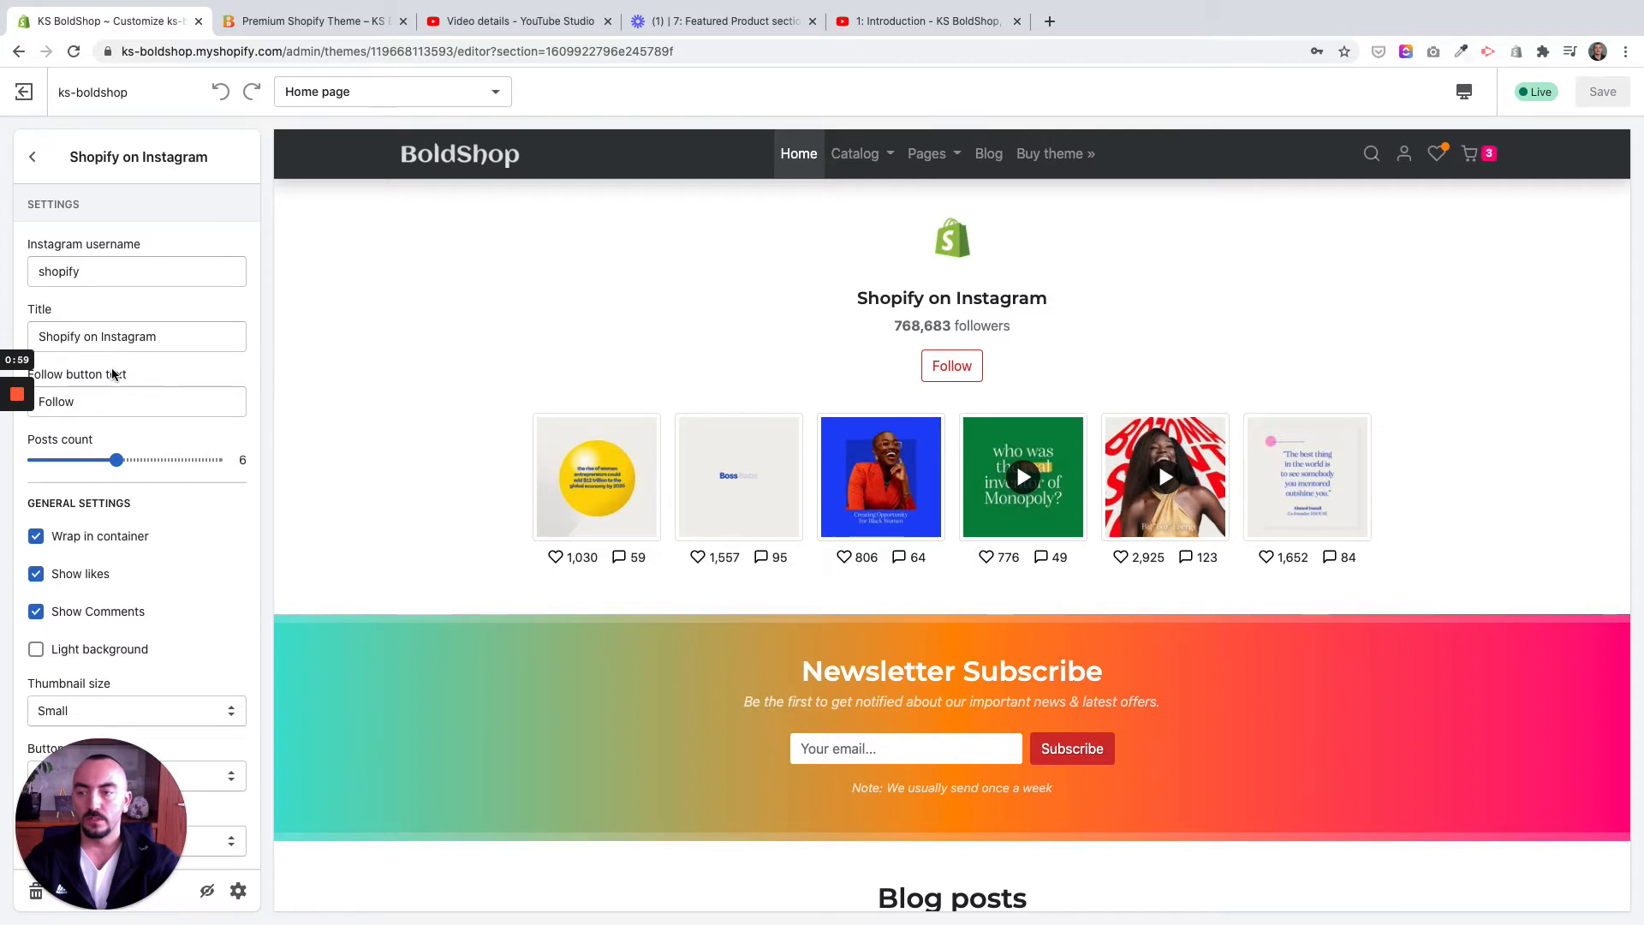
scroll(559, 359, "up", 1)
scroll(560, 359, "down", 1)
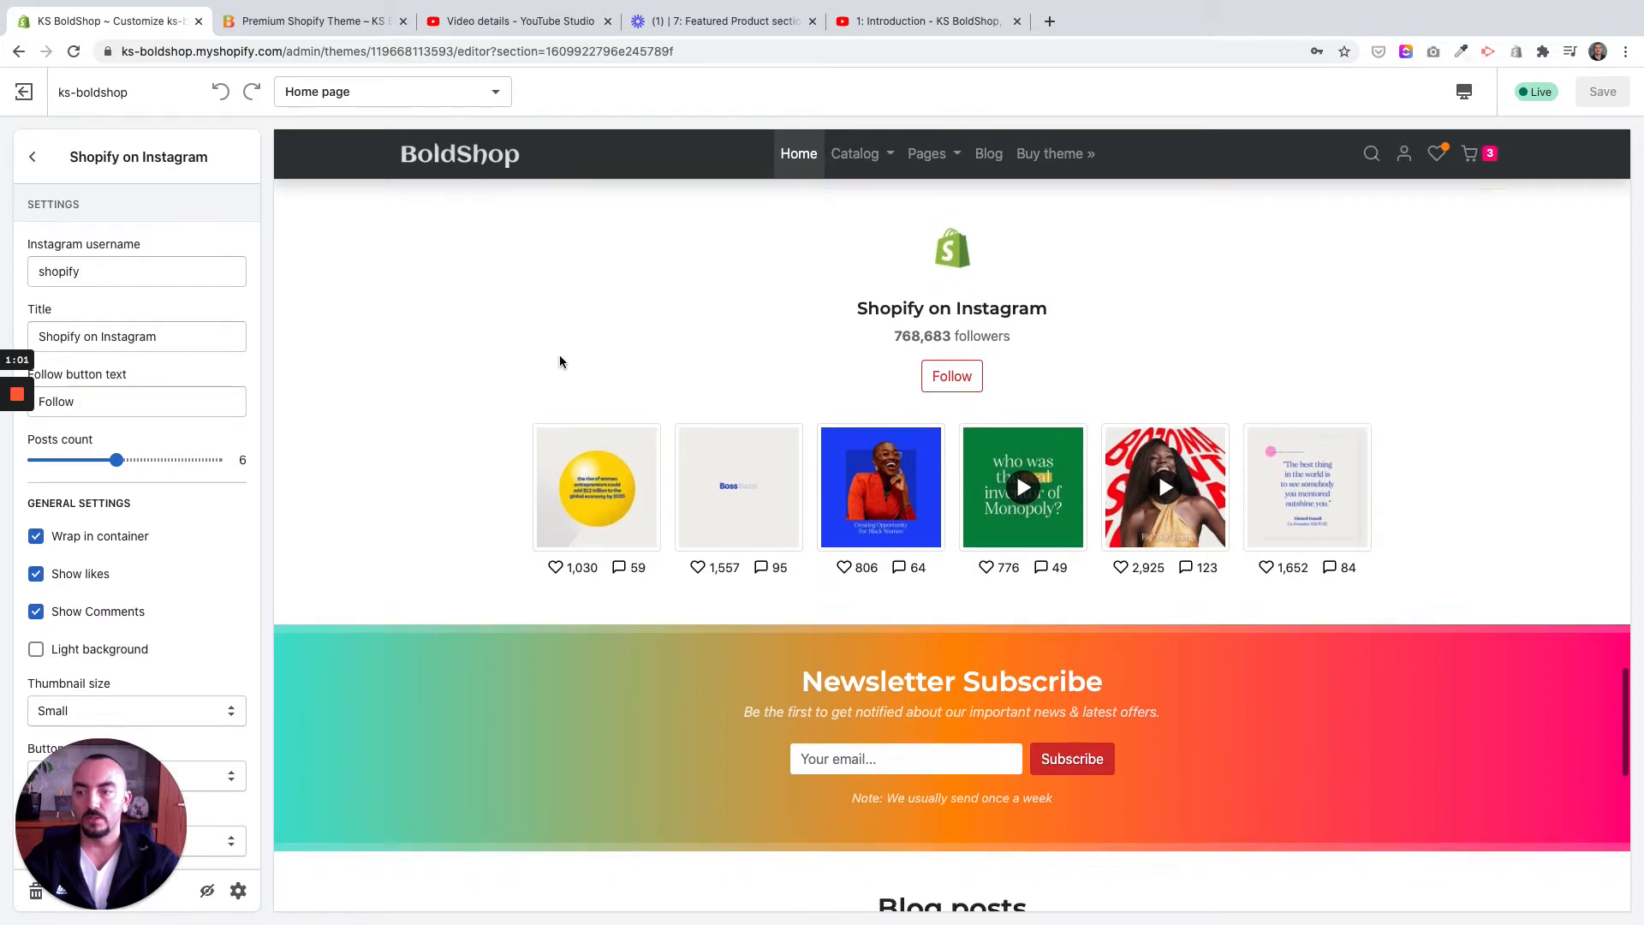
Change the Instagram section's title to "Follow us on Instgarm" and save the theme
triple_click(172, 338)
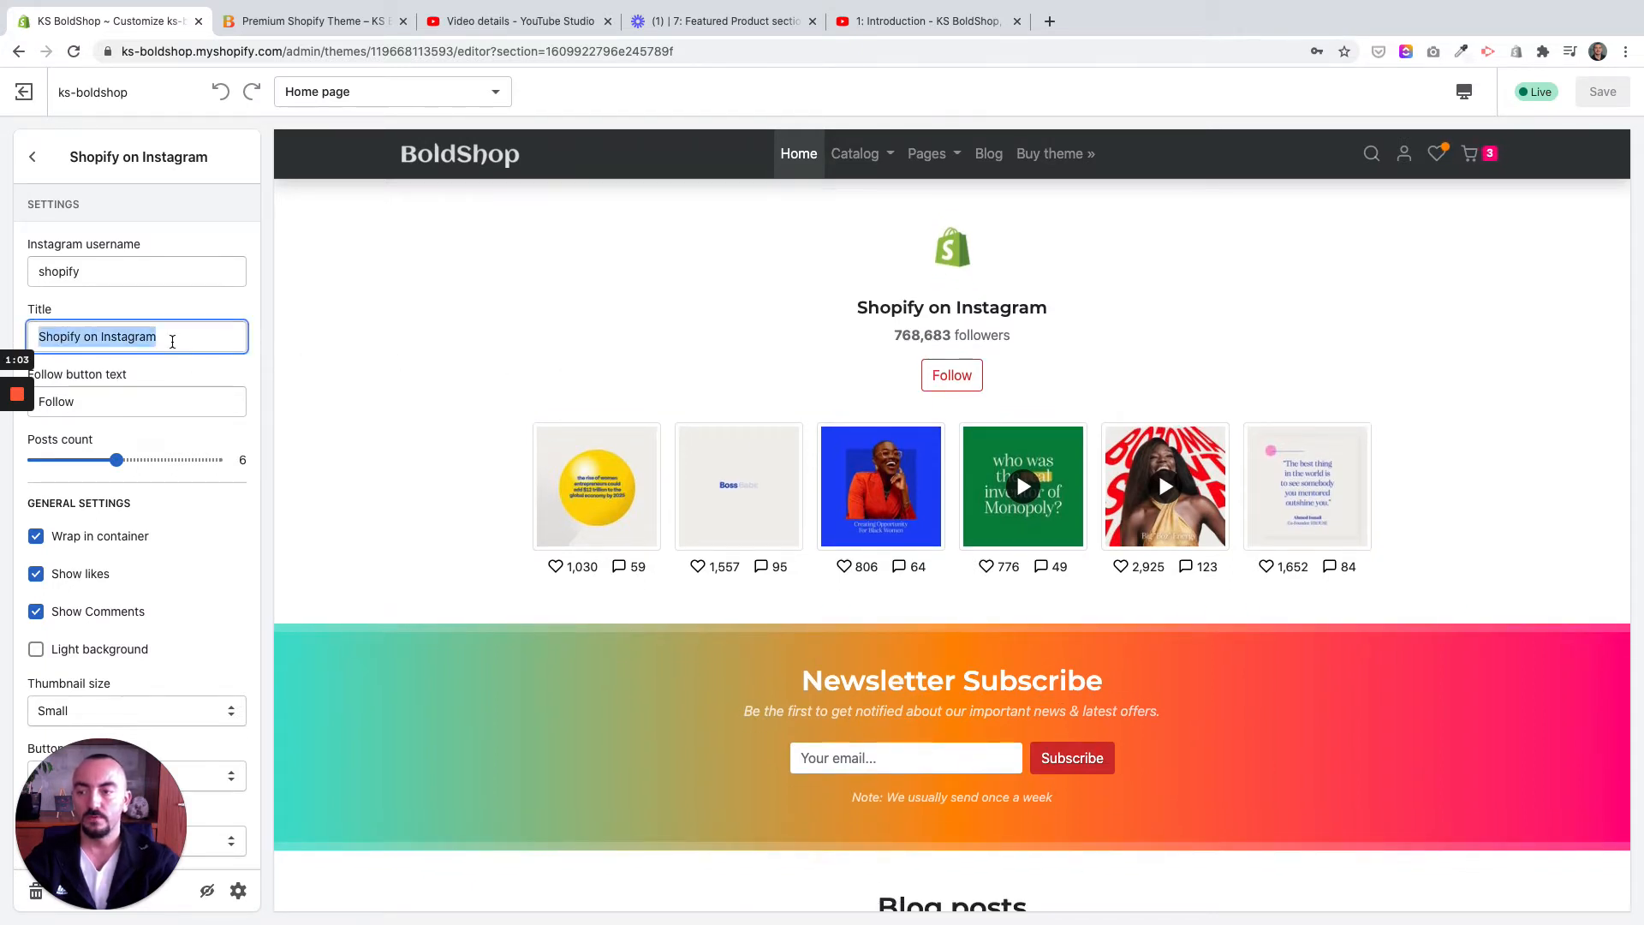
type("F")
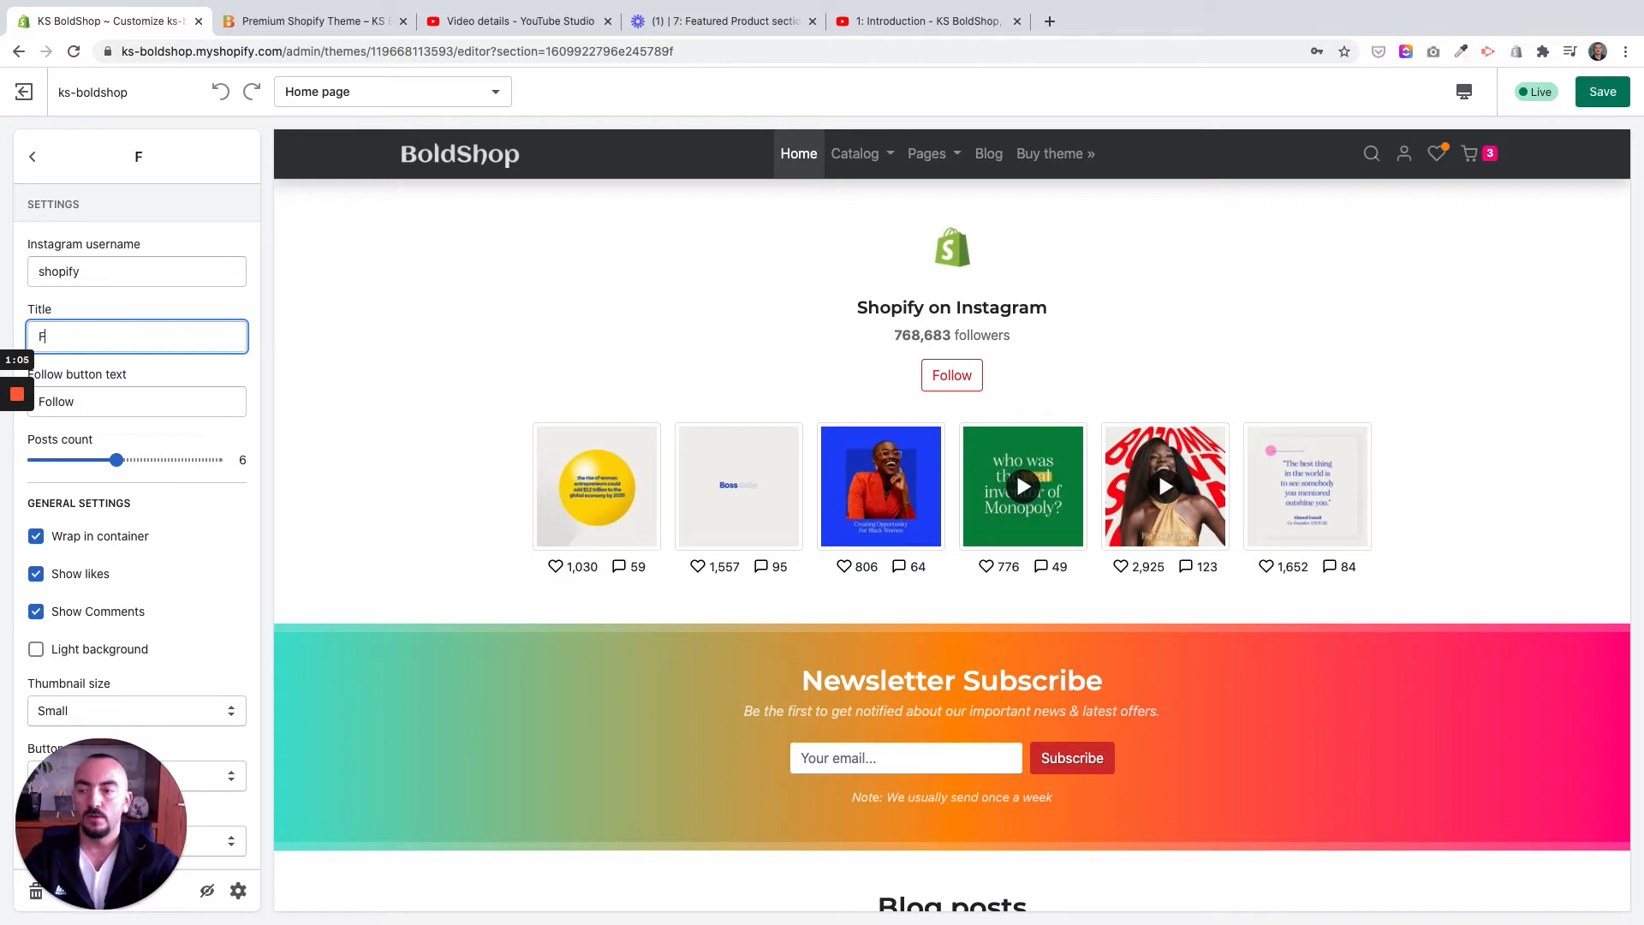
type("ollow us o")
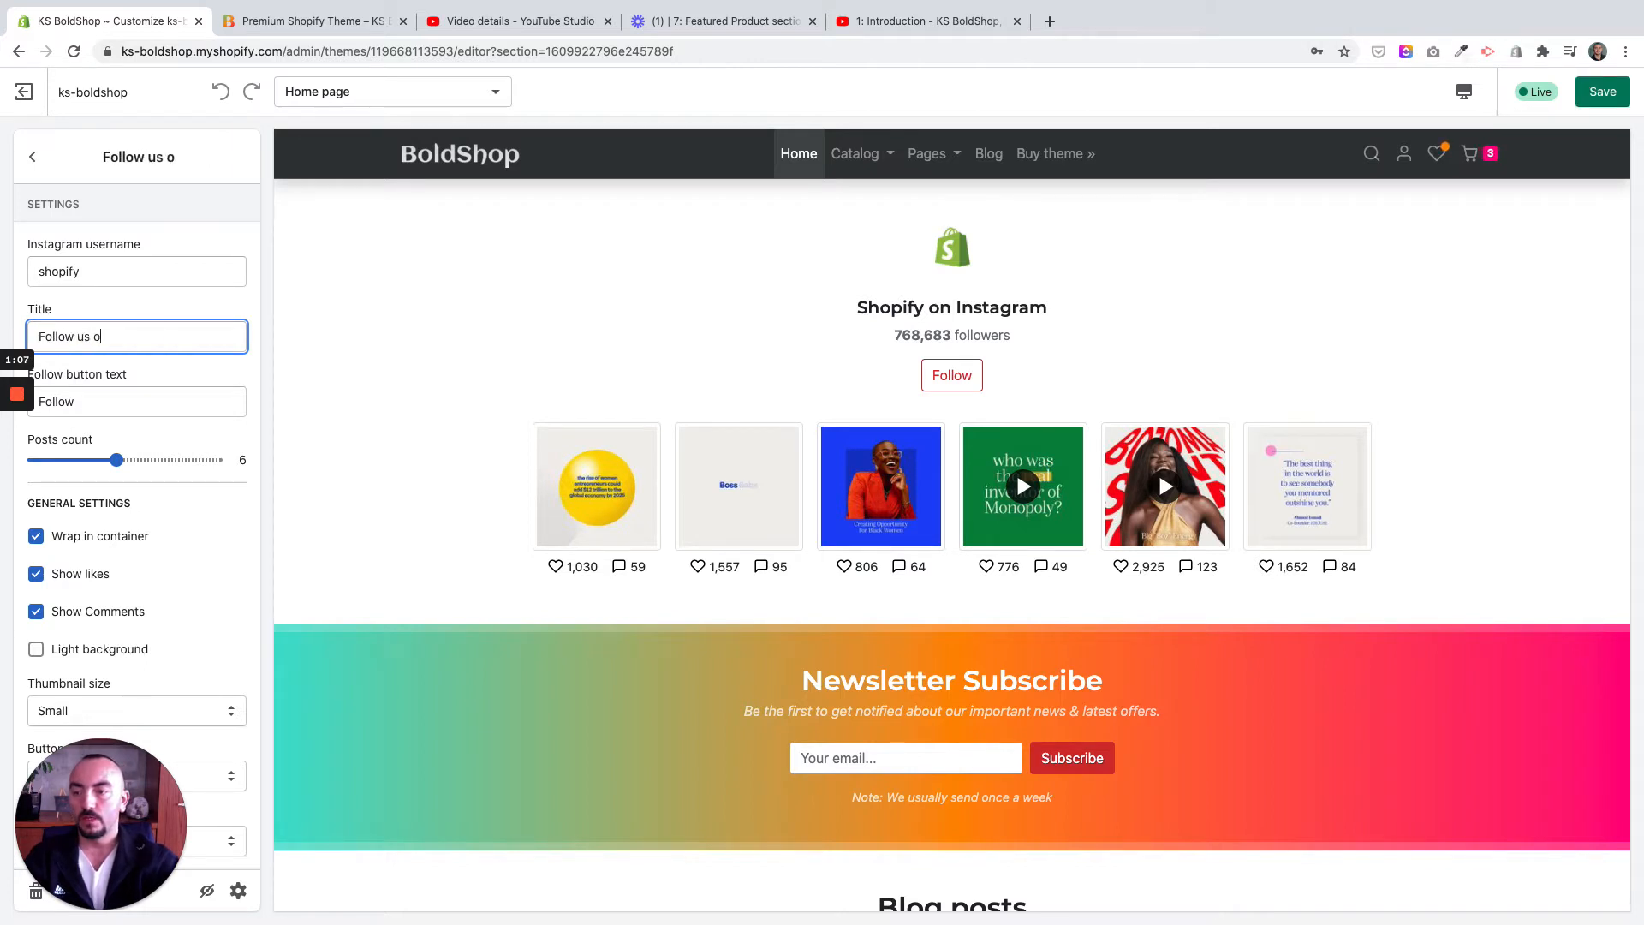
type("n Instgarm")
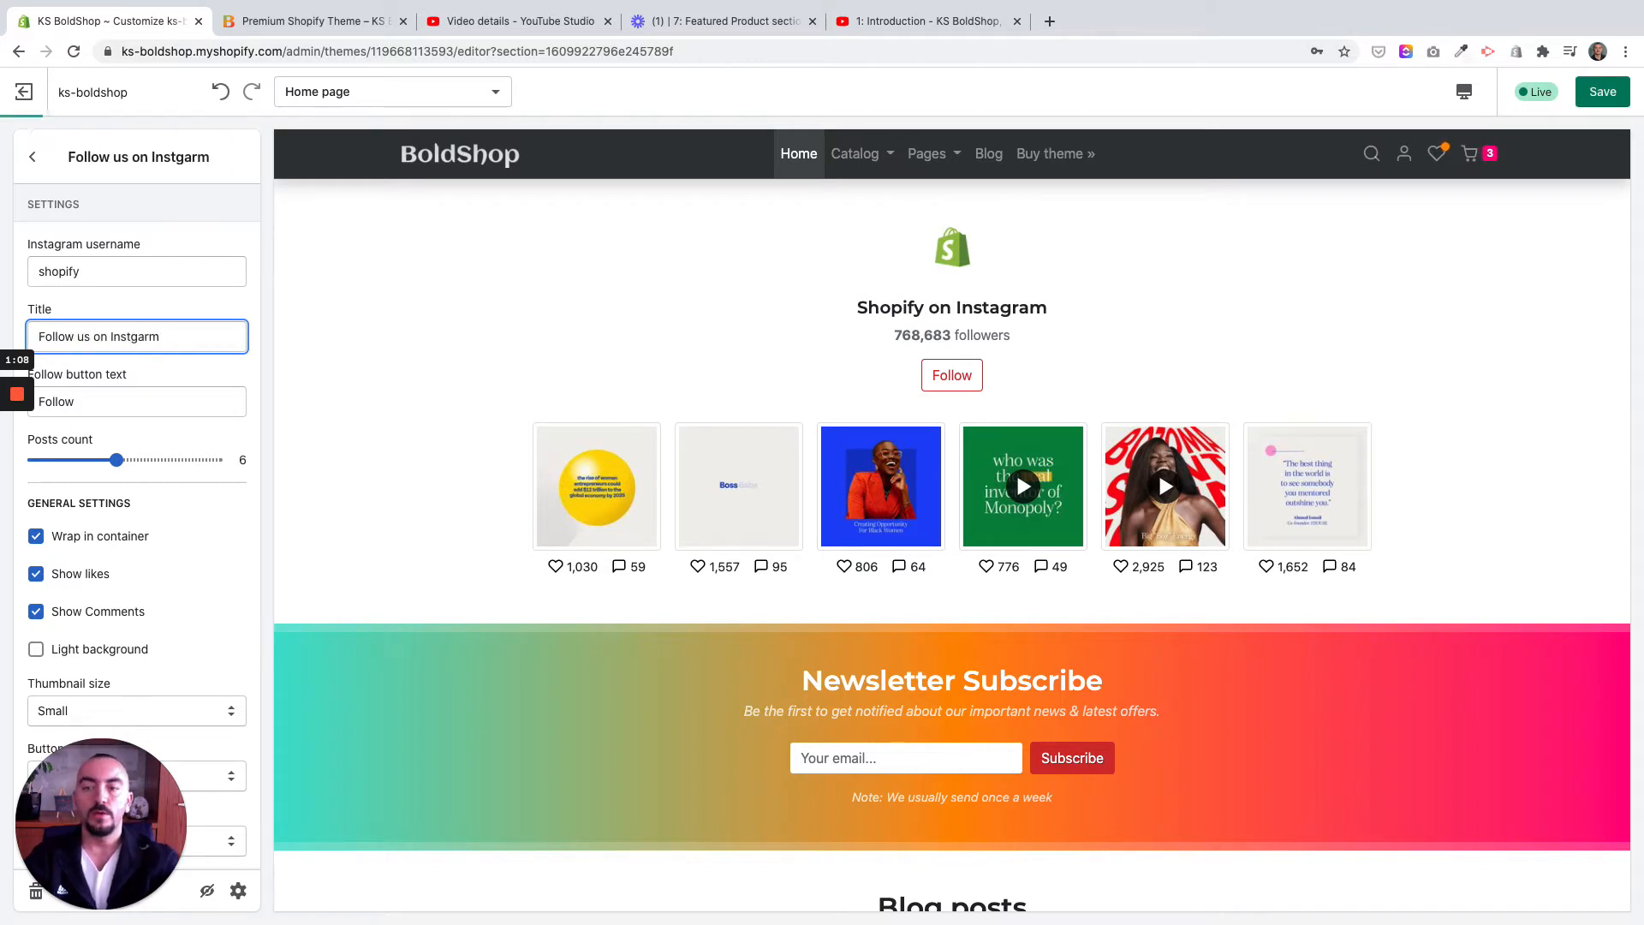
left_click(209, 366)
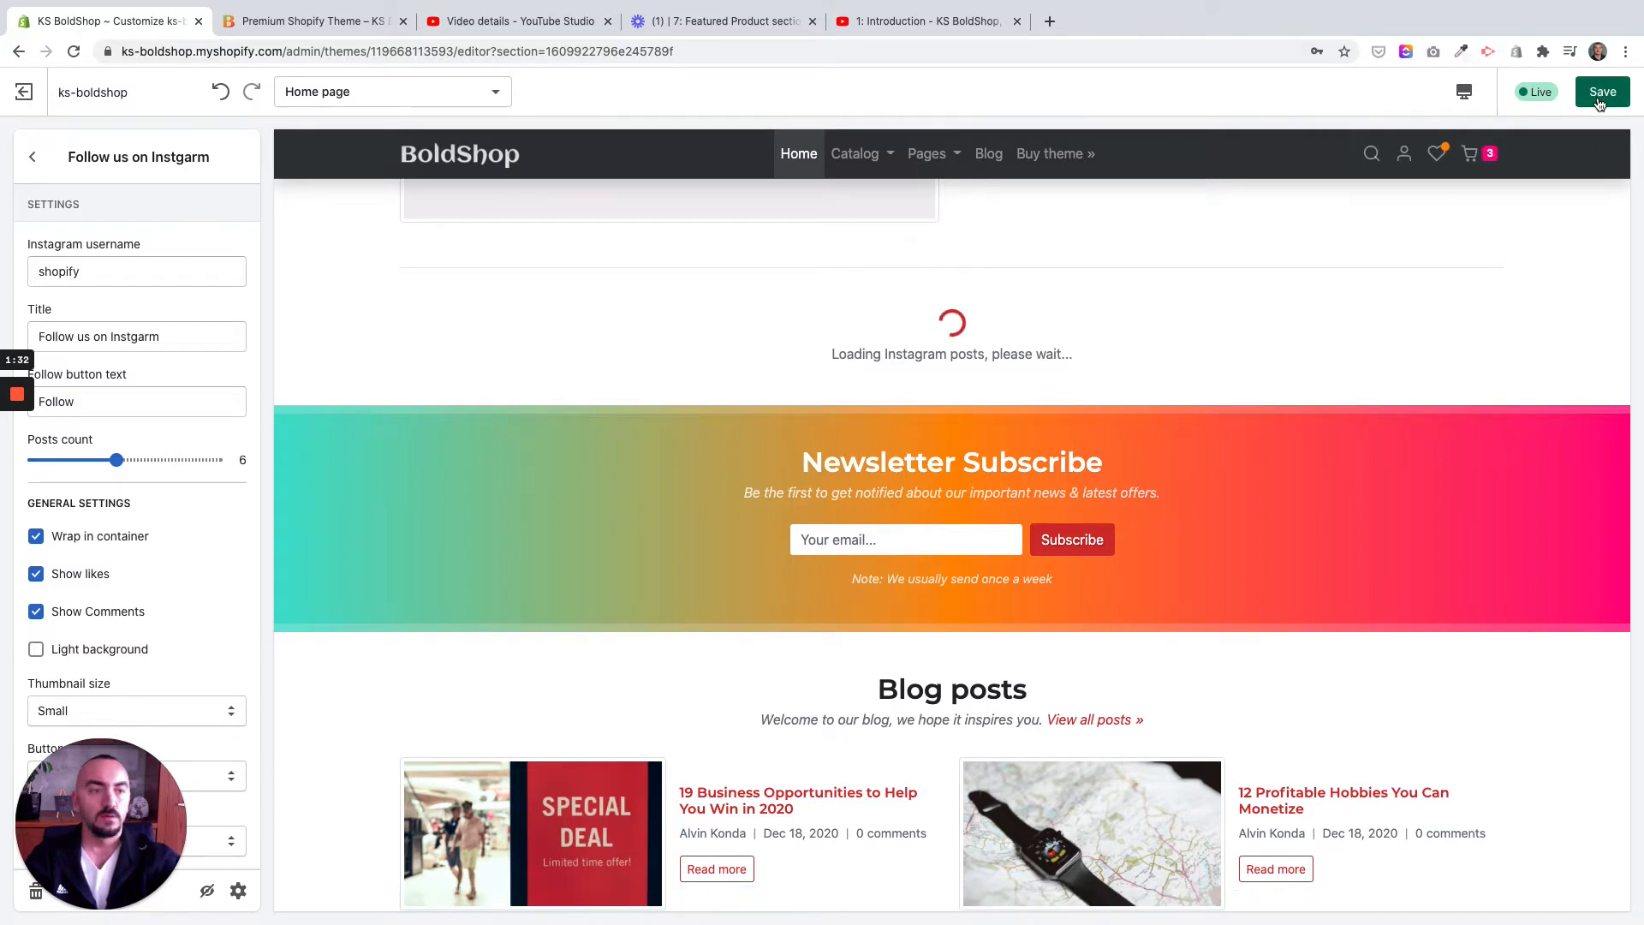
left_click(1612, 90)
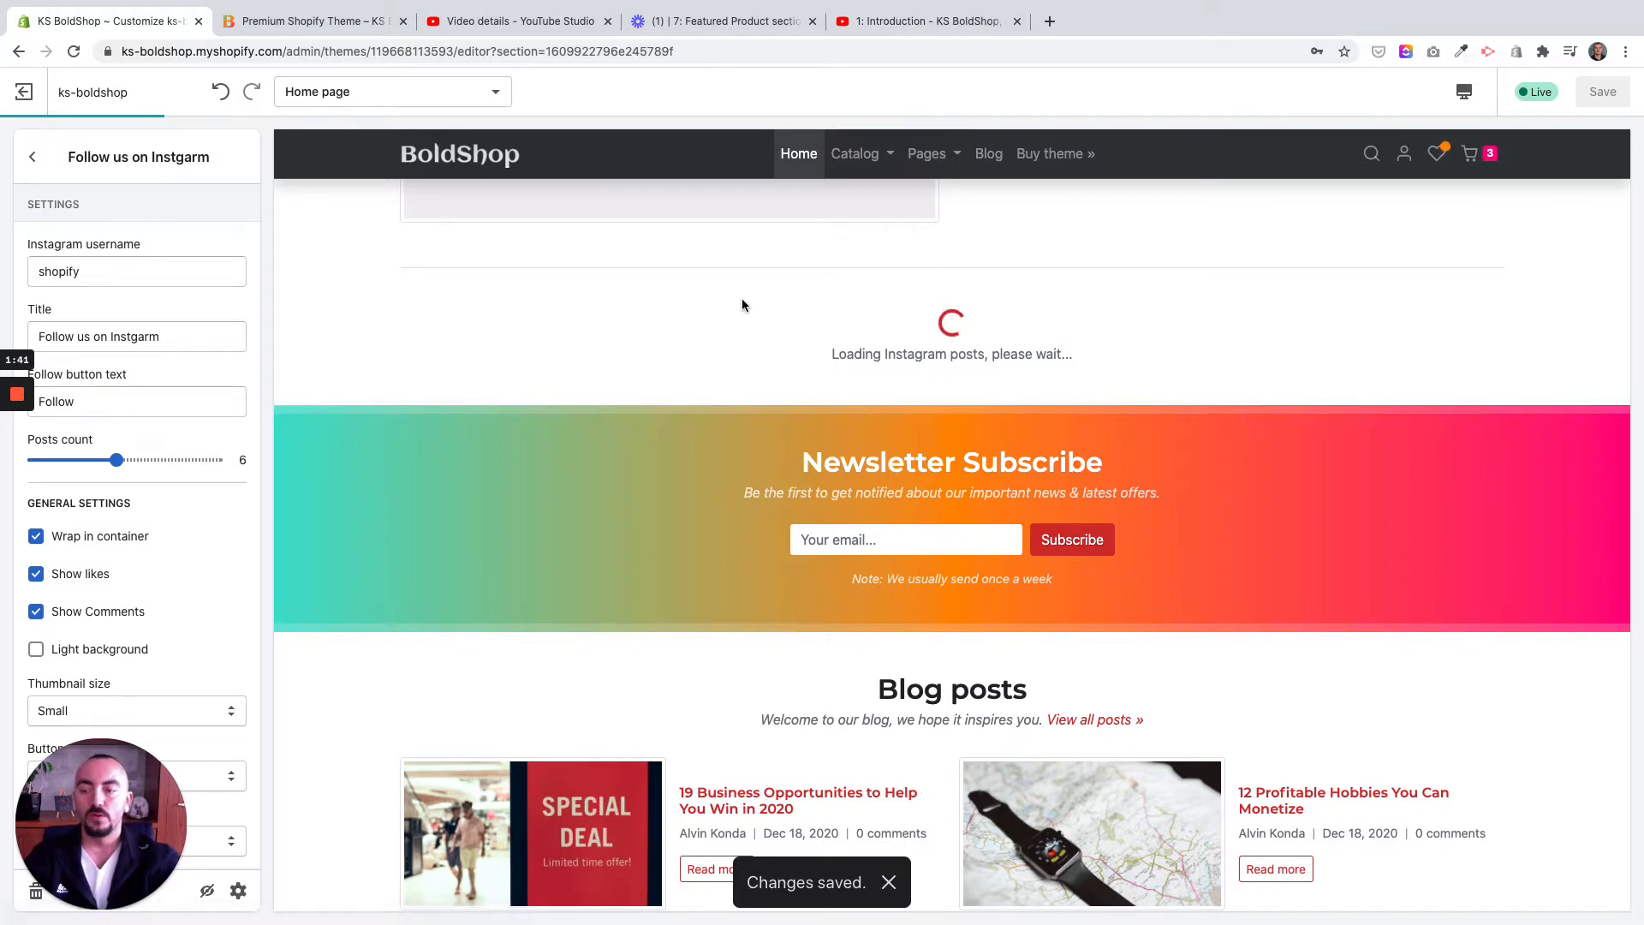
Examine the Instagram section's updated title and follower count in the home page preview
scroll(741, 298, "down", 1)
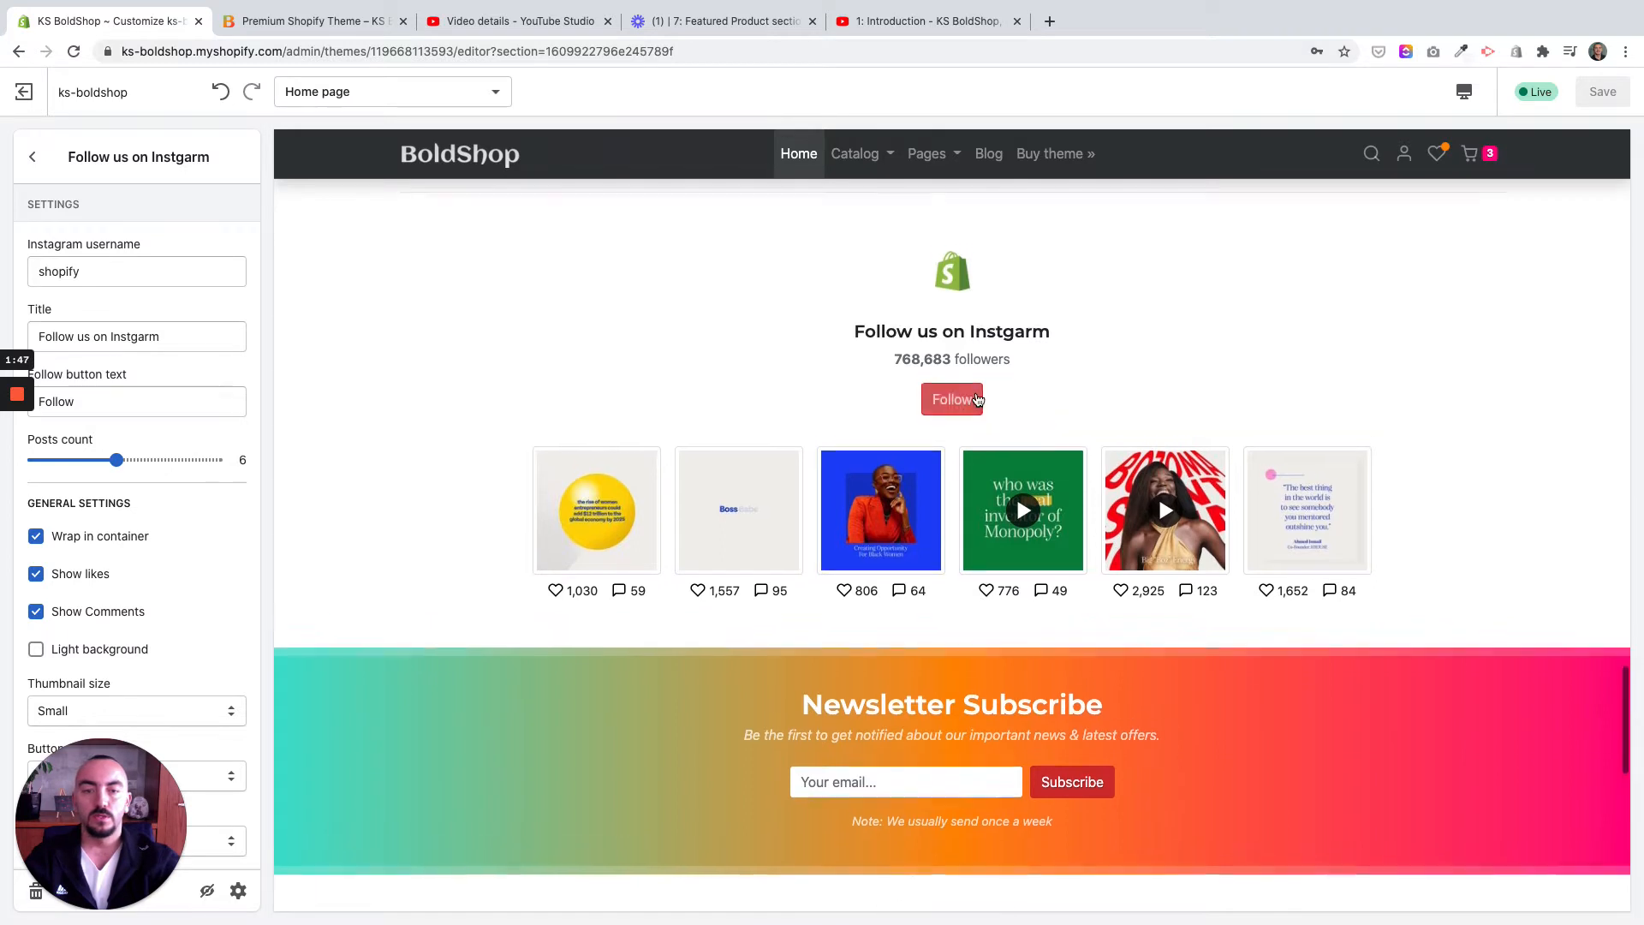
left_click_drag(852, 336, 1003, 336)
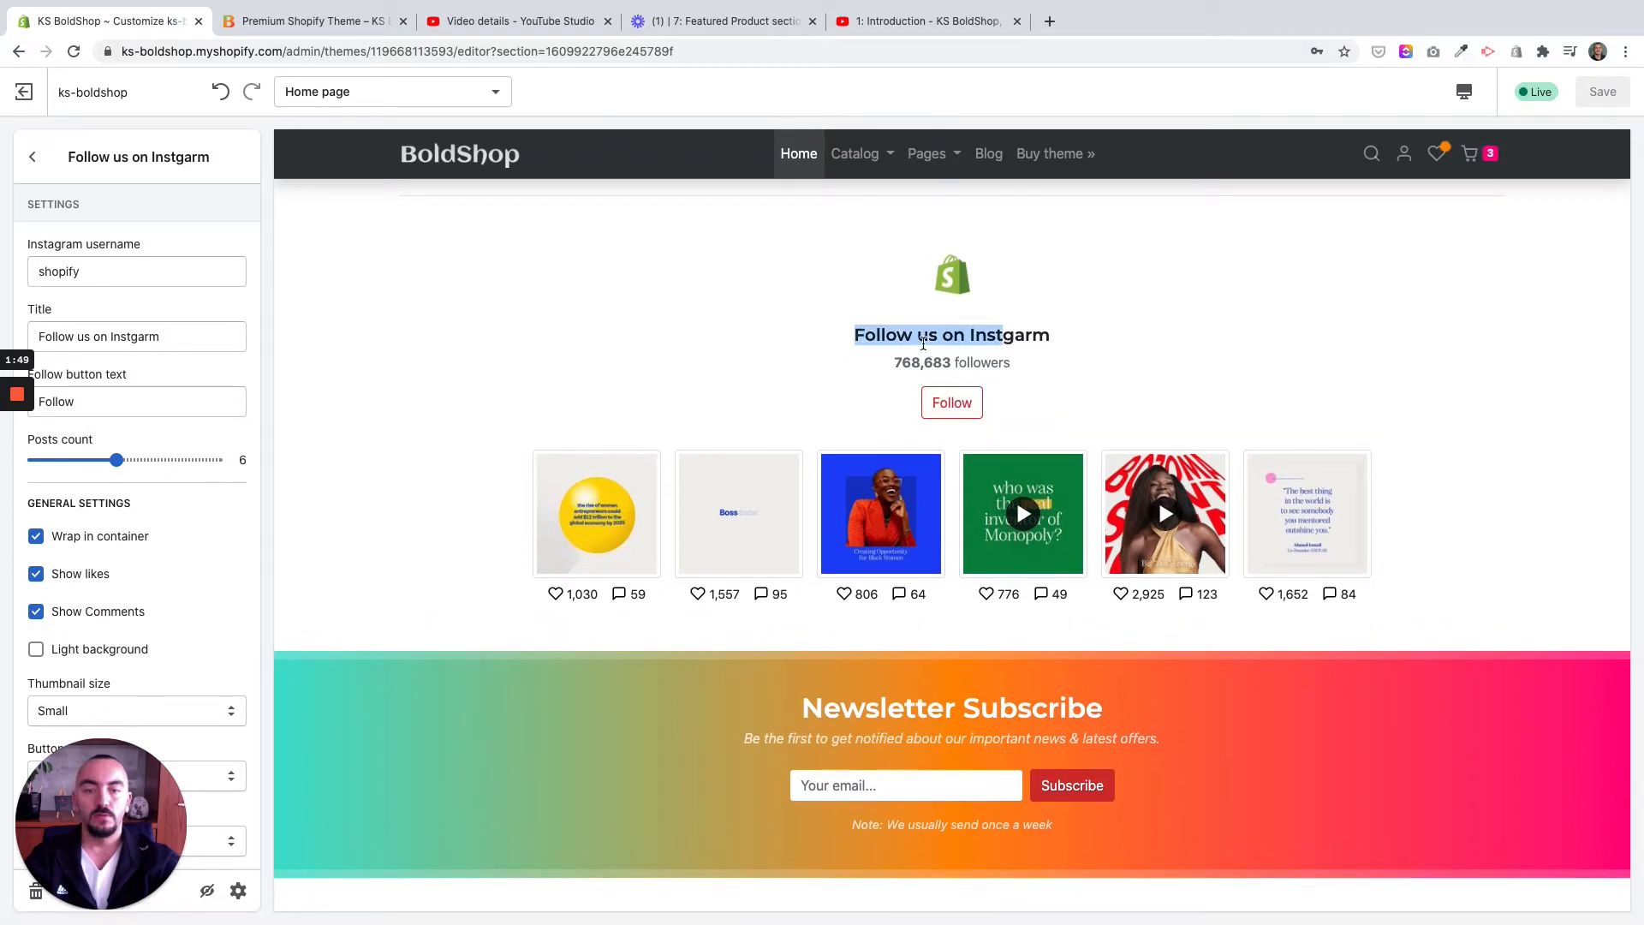
left_click_drag(893, 363, 1012, 363)
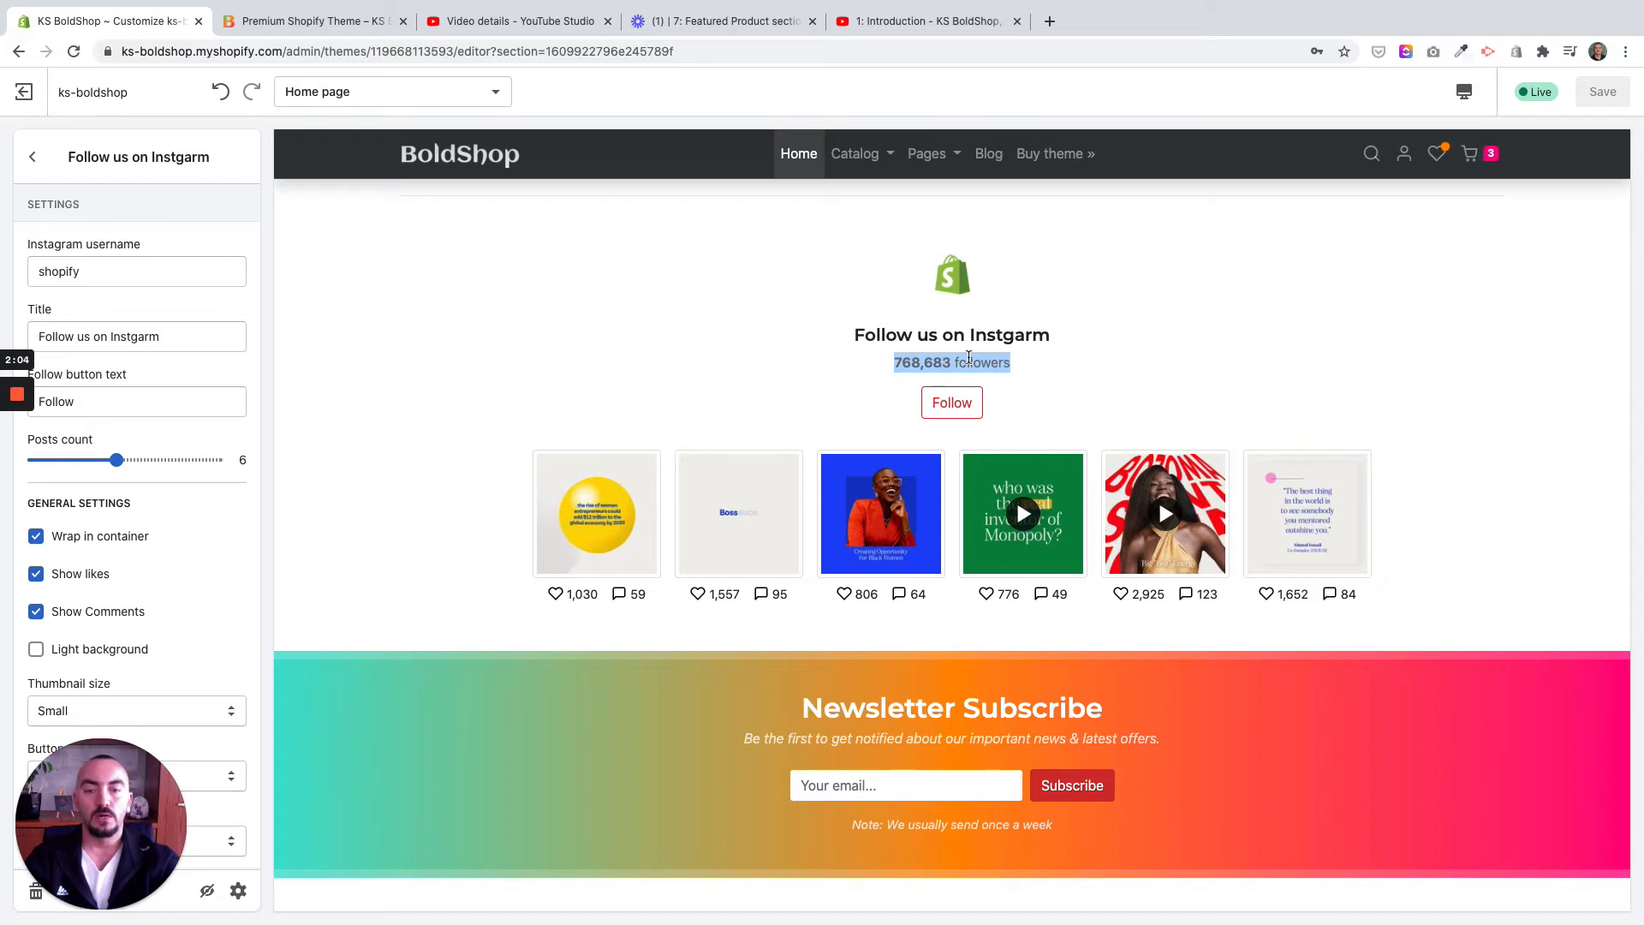
left_click(897, 363)
left_click_drag(893, 363, 950, 365)
left_click(744, 362)
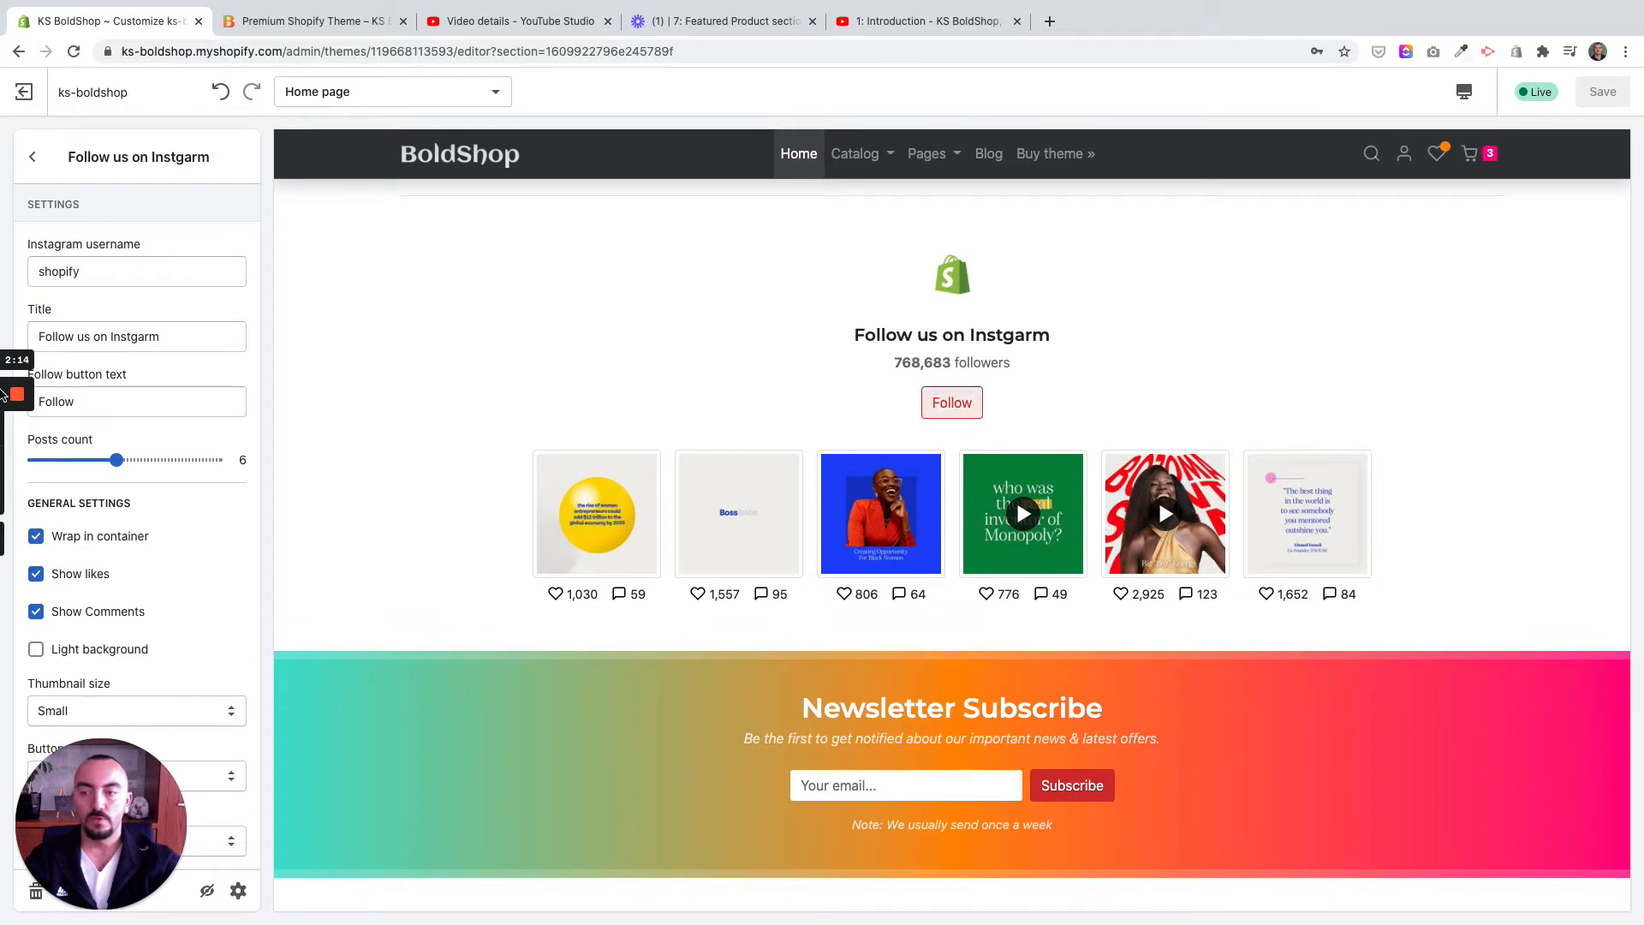
Set the Instagram section's follow button text to "Follow us on Instgram" and save the theme
left_click(119, 405)
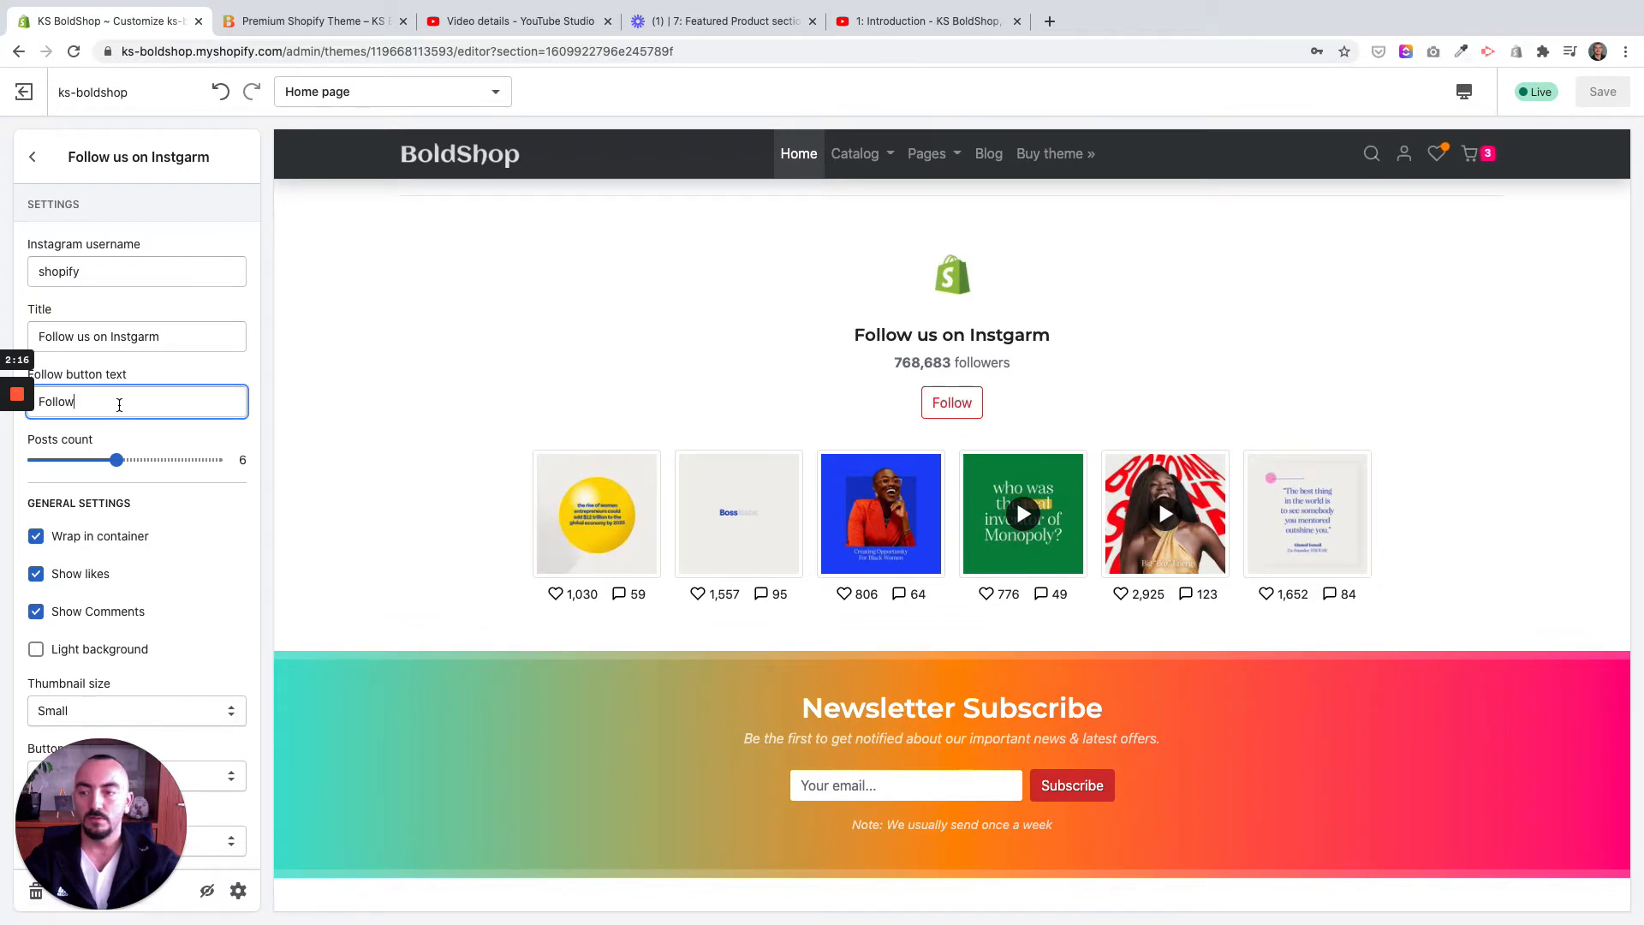
type("us on Ins")
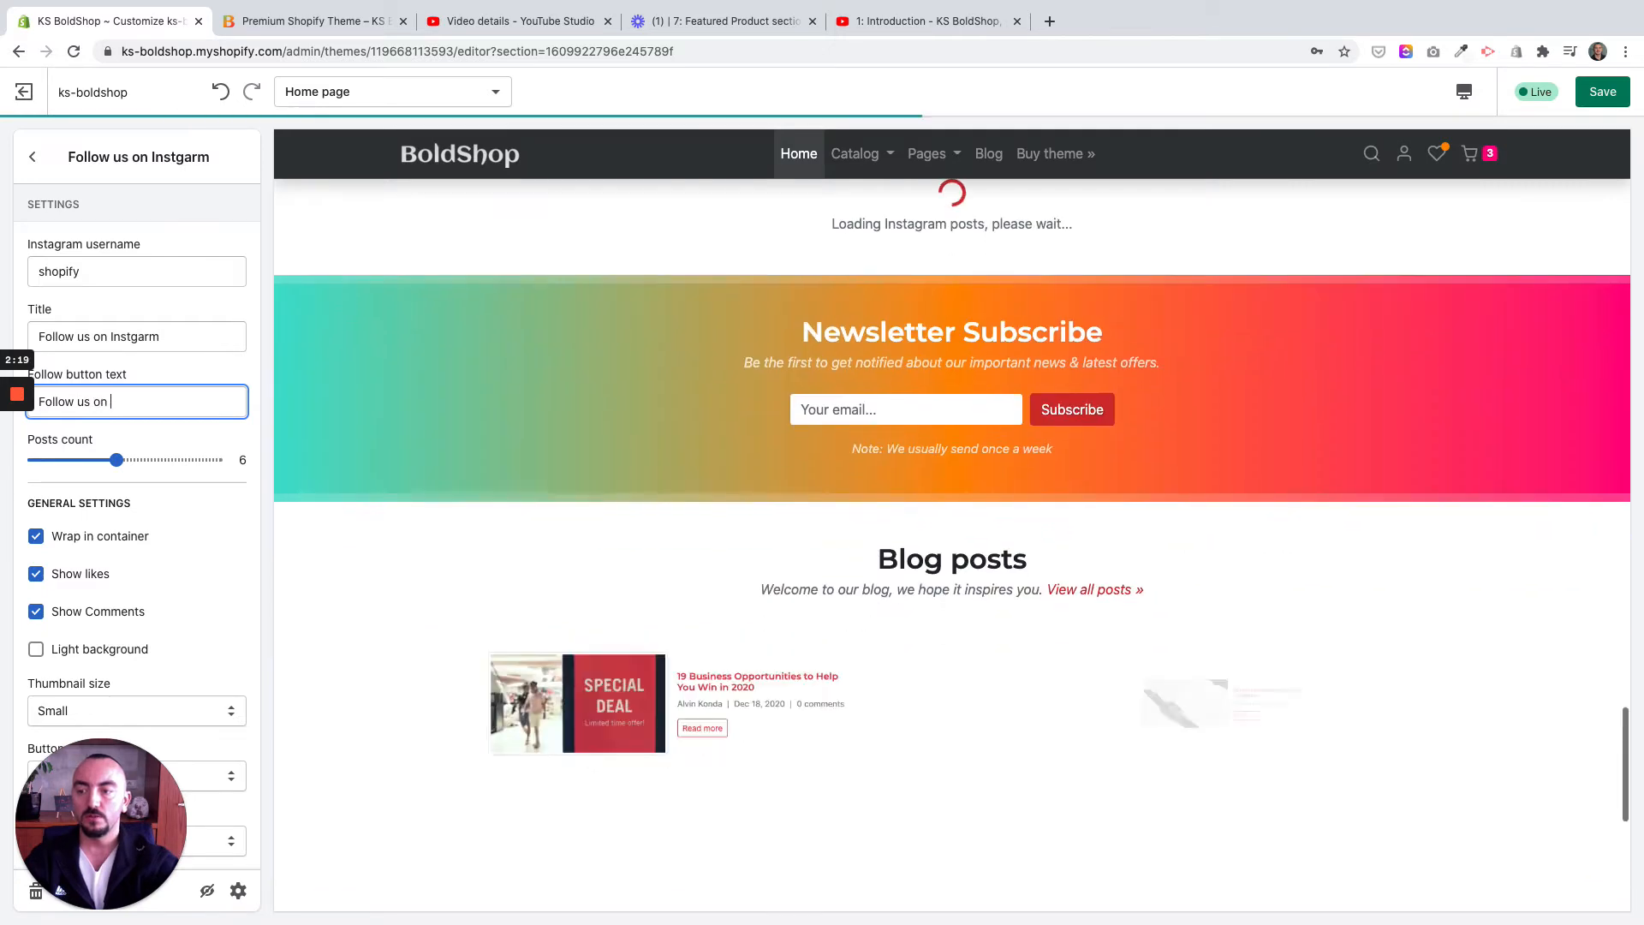
type("tgram")
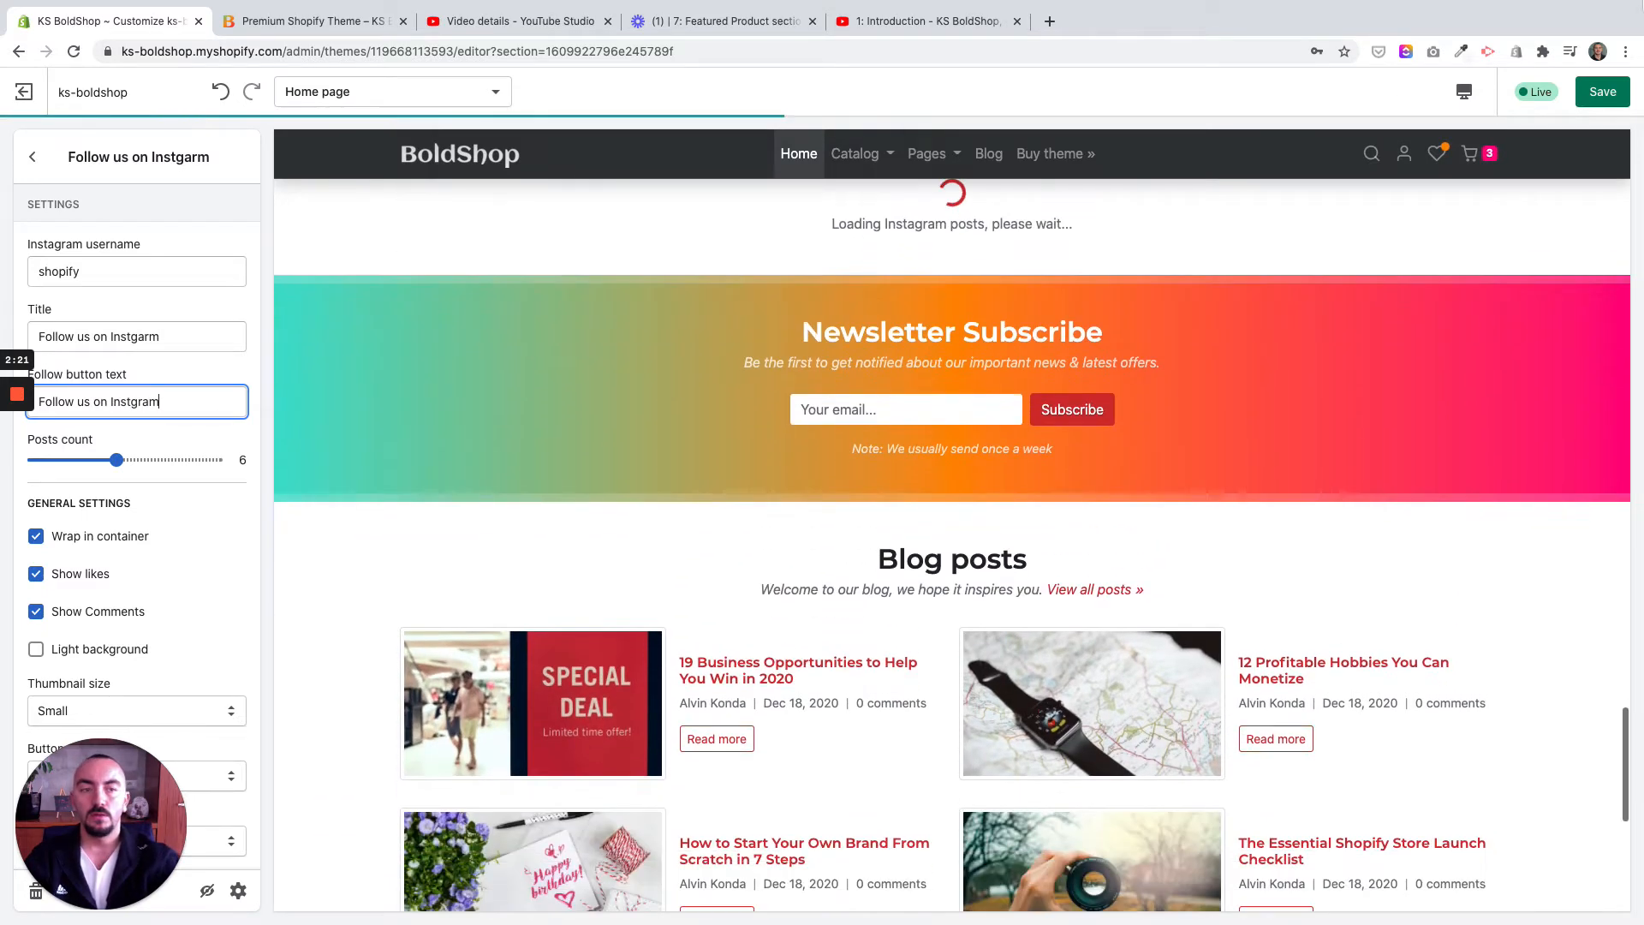
left_click(1603, 92)
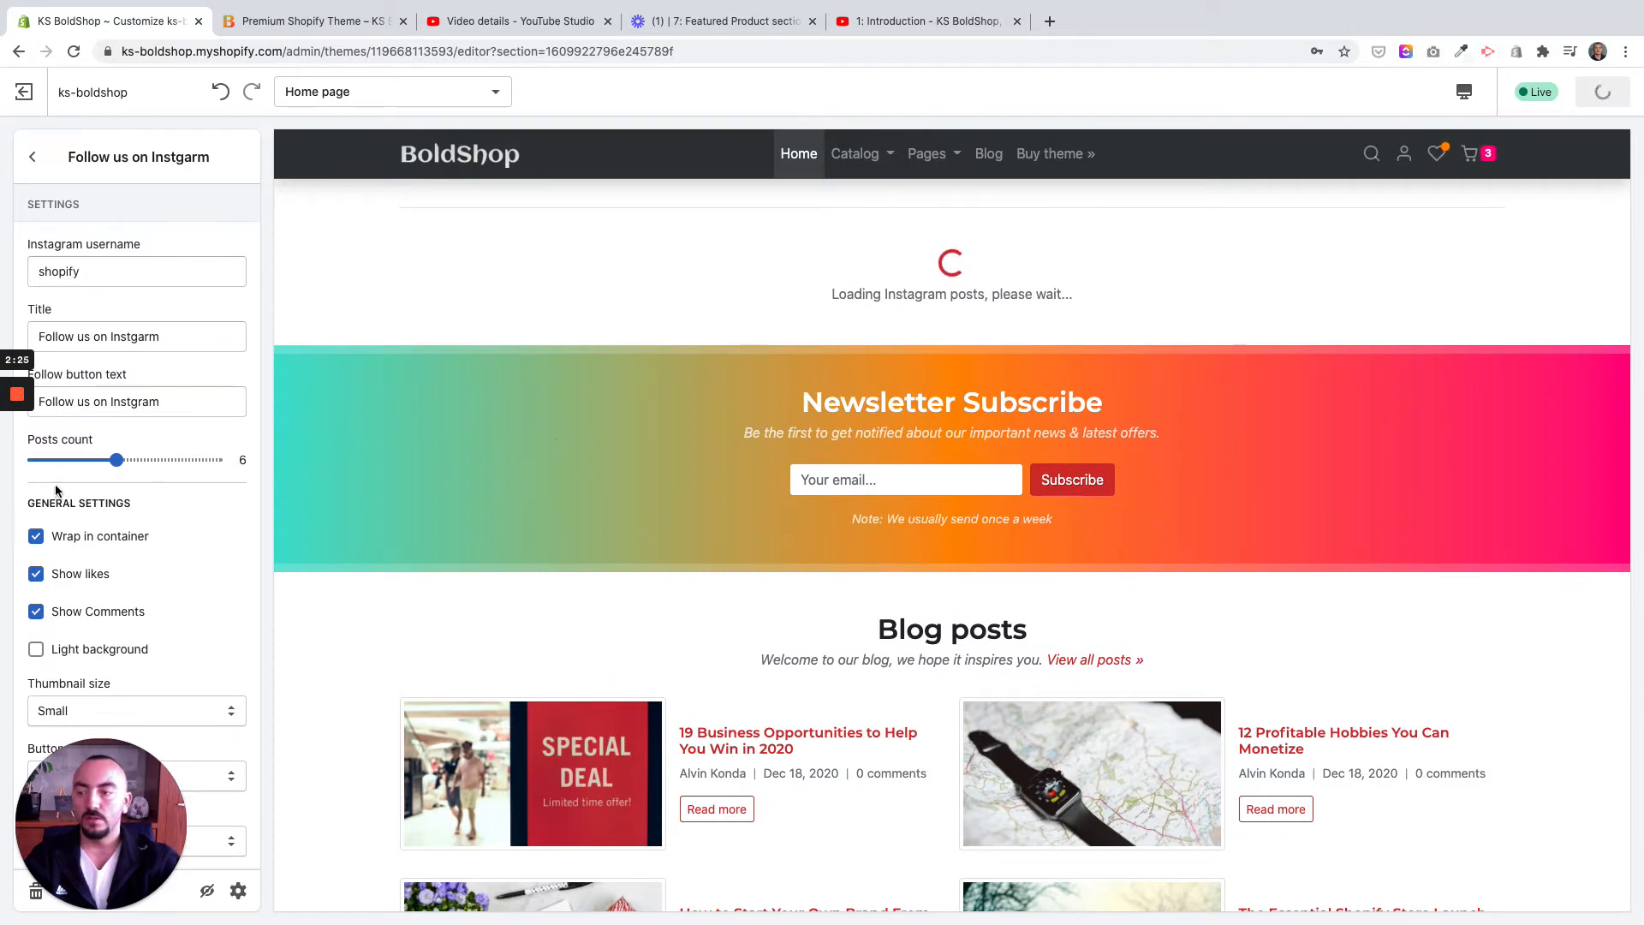
Turn off Wrap in container for the Instagram section, set its posts count to 12, and save
mouse_move(29, 467)
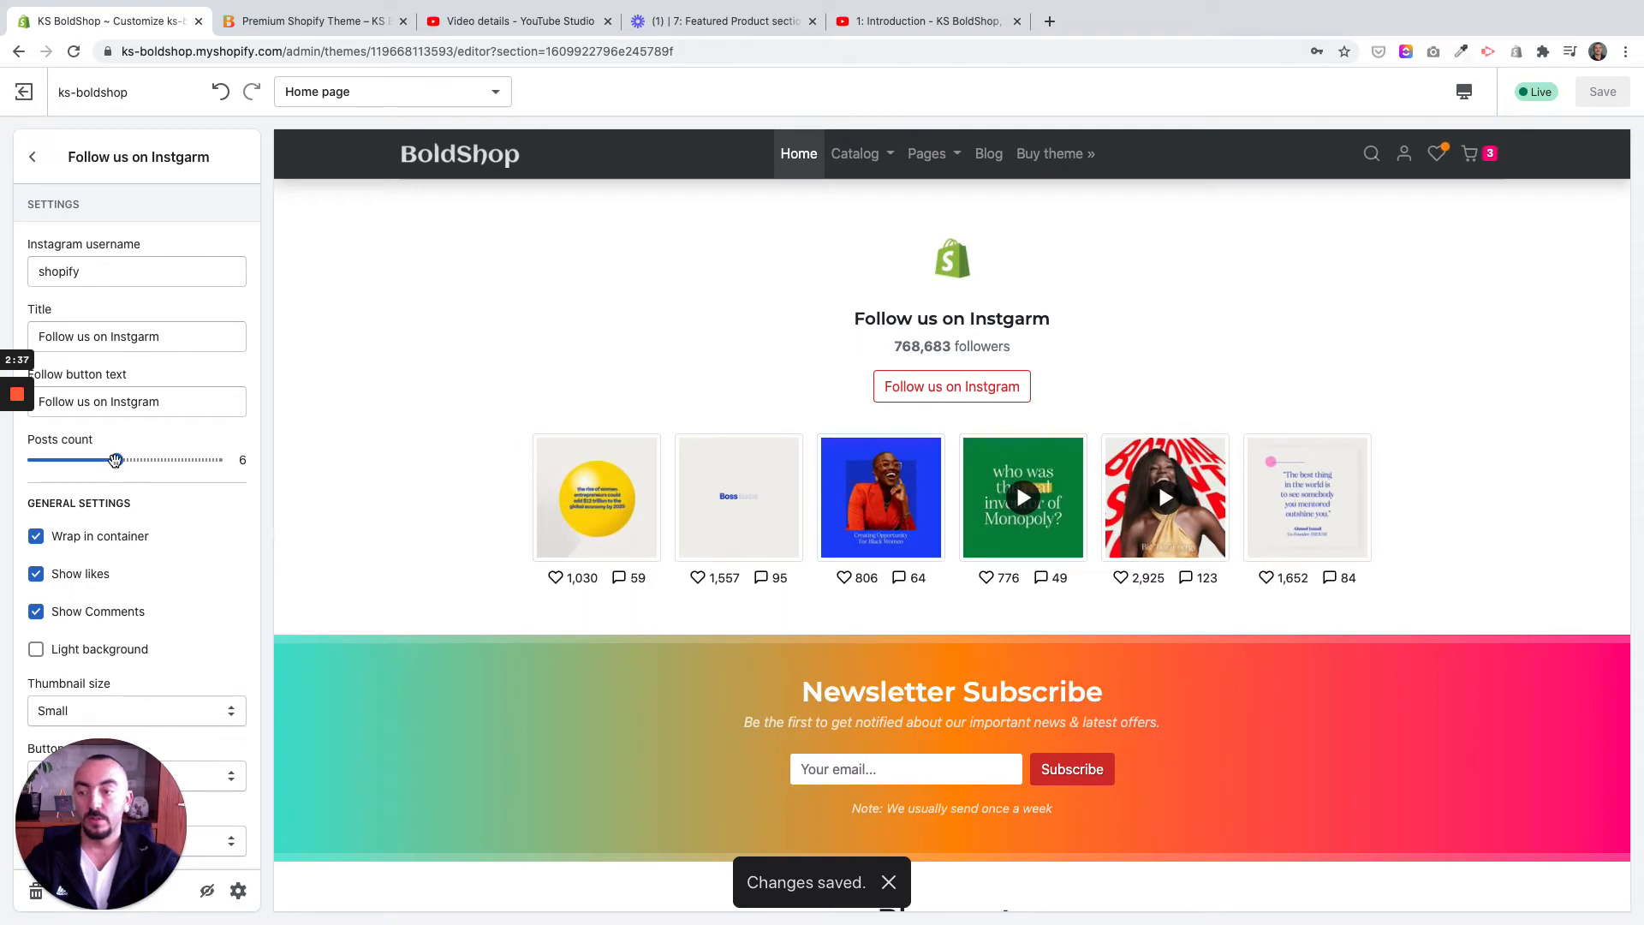
mouse_move(115, 460)
left_mouse_down()
mouse_move(231, 461)
mouse_move(114, 462)
left_mouse_up()
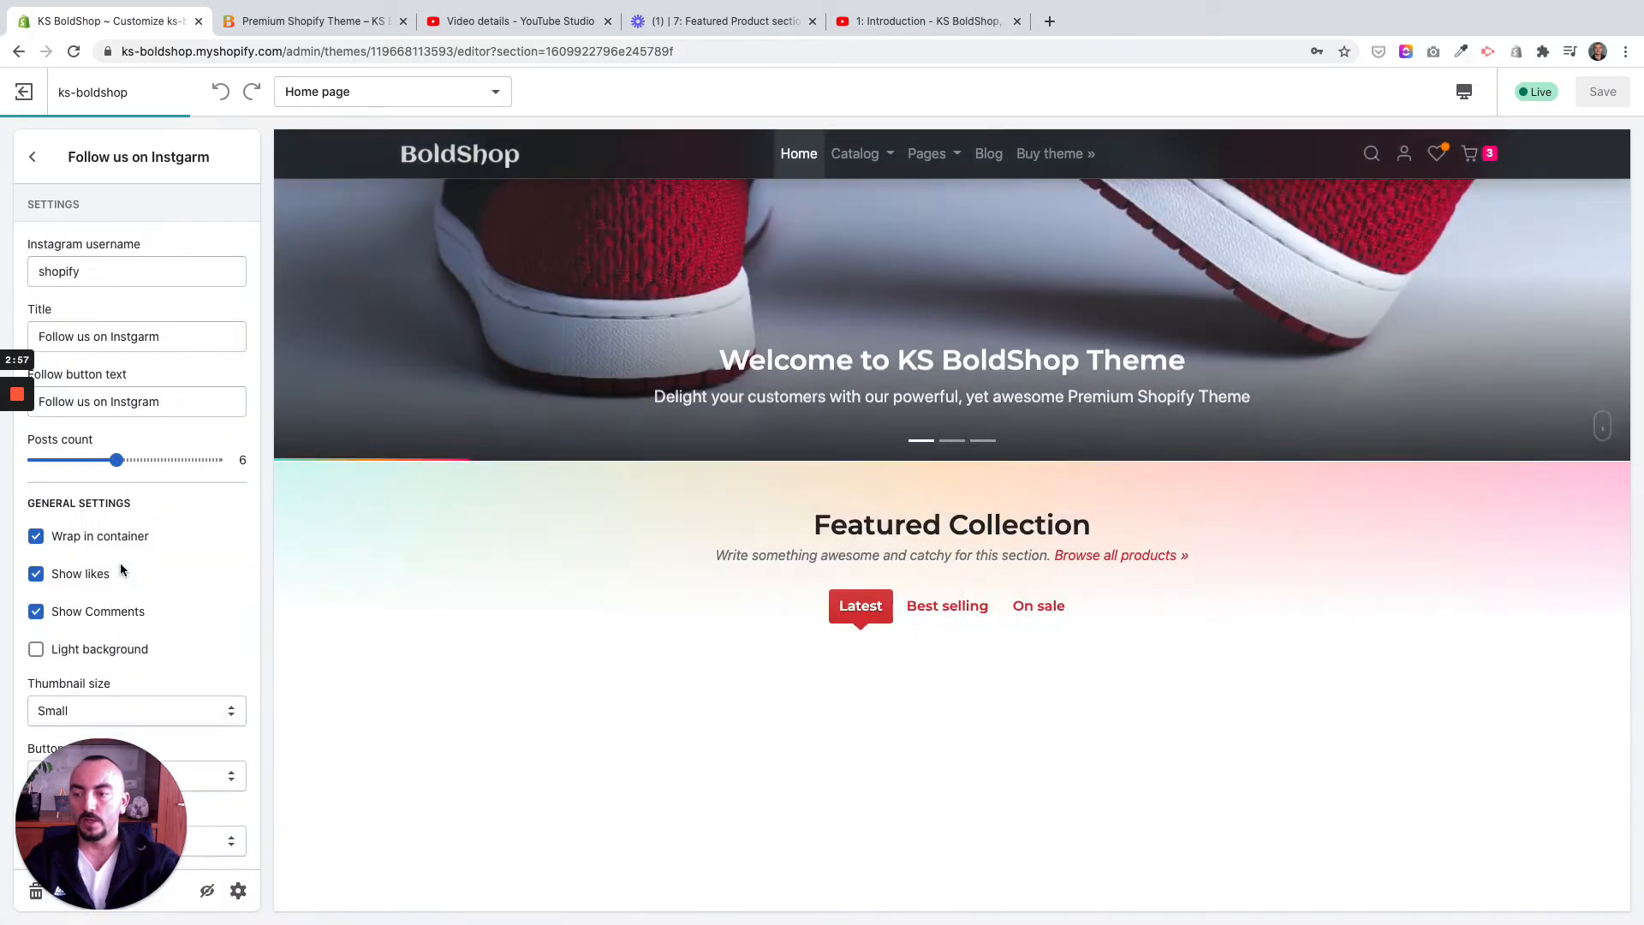
scroll(121, 569, "down", 1)
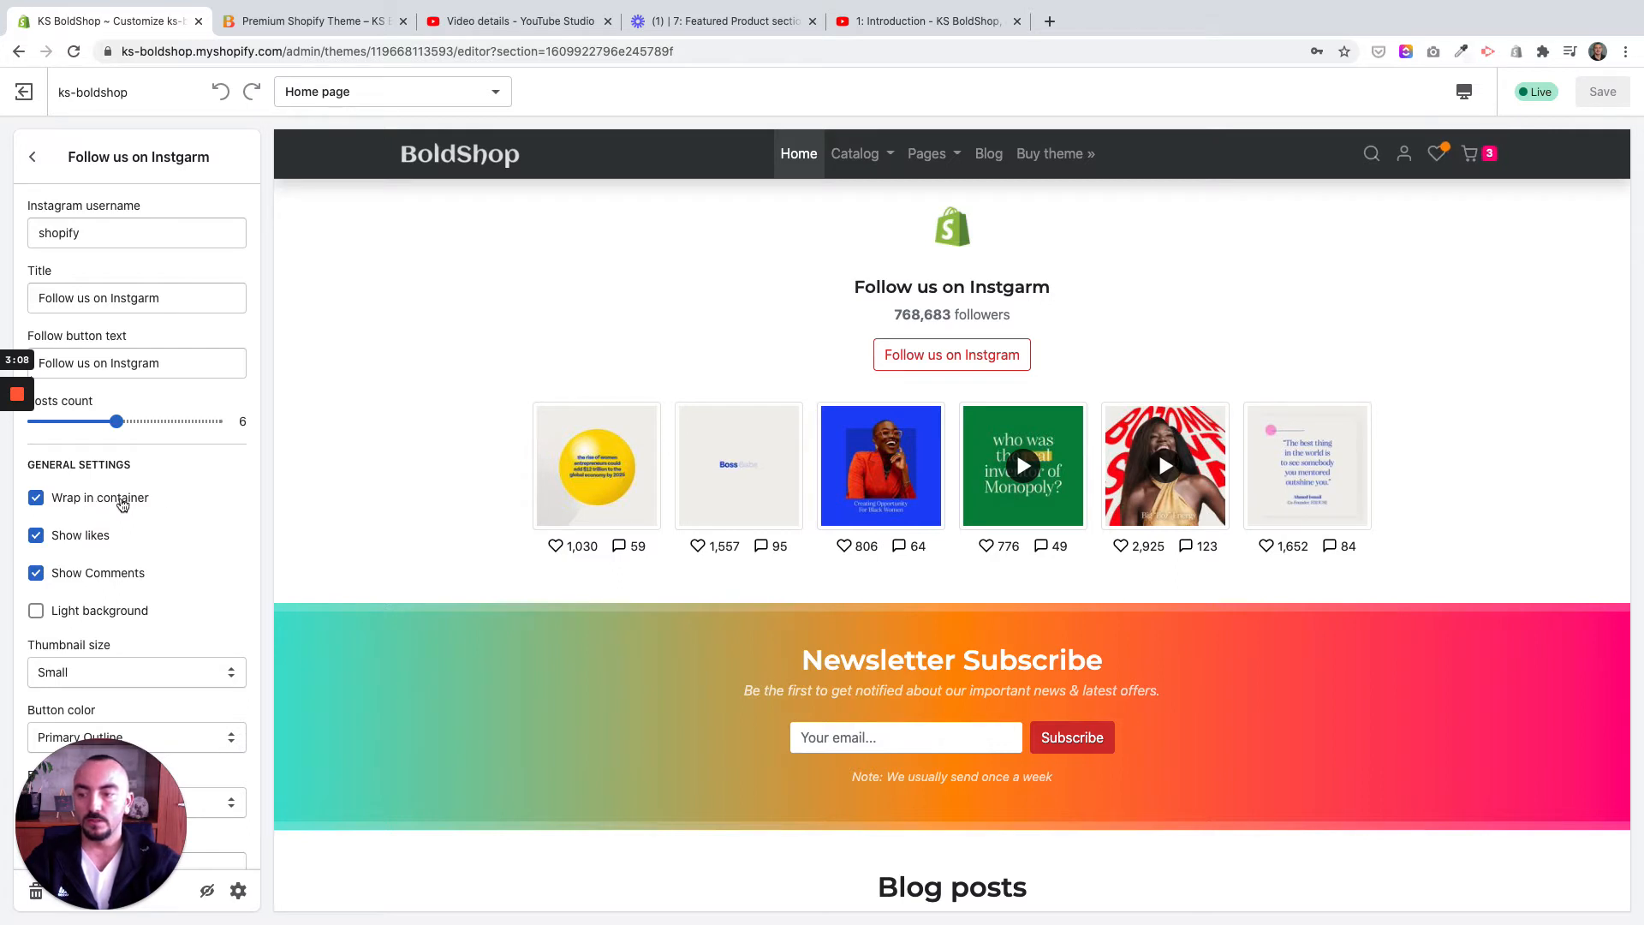
left_click(113, 505)
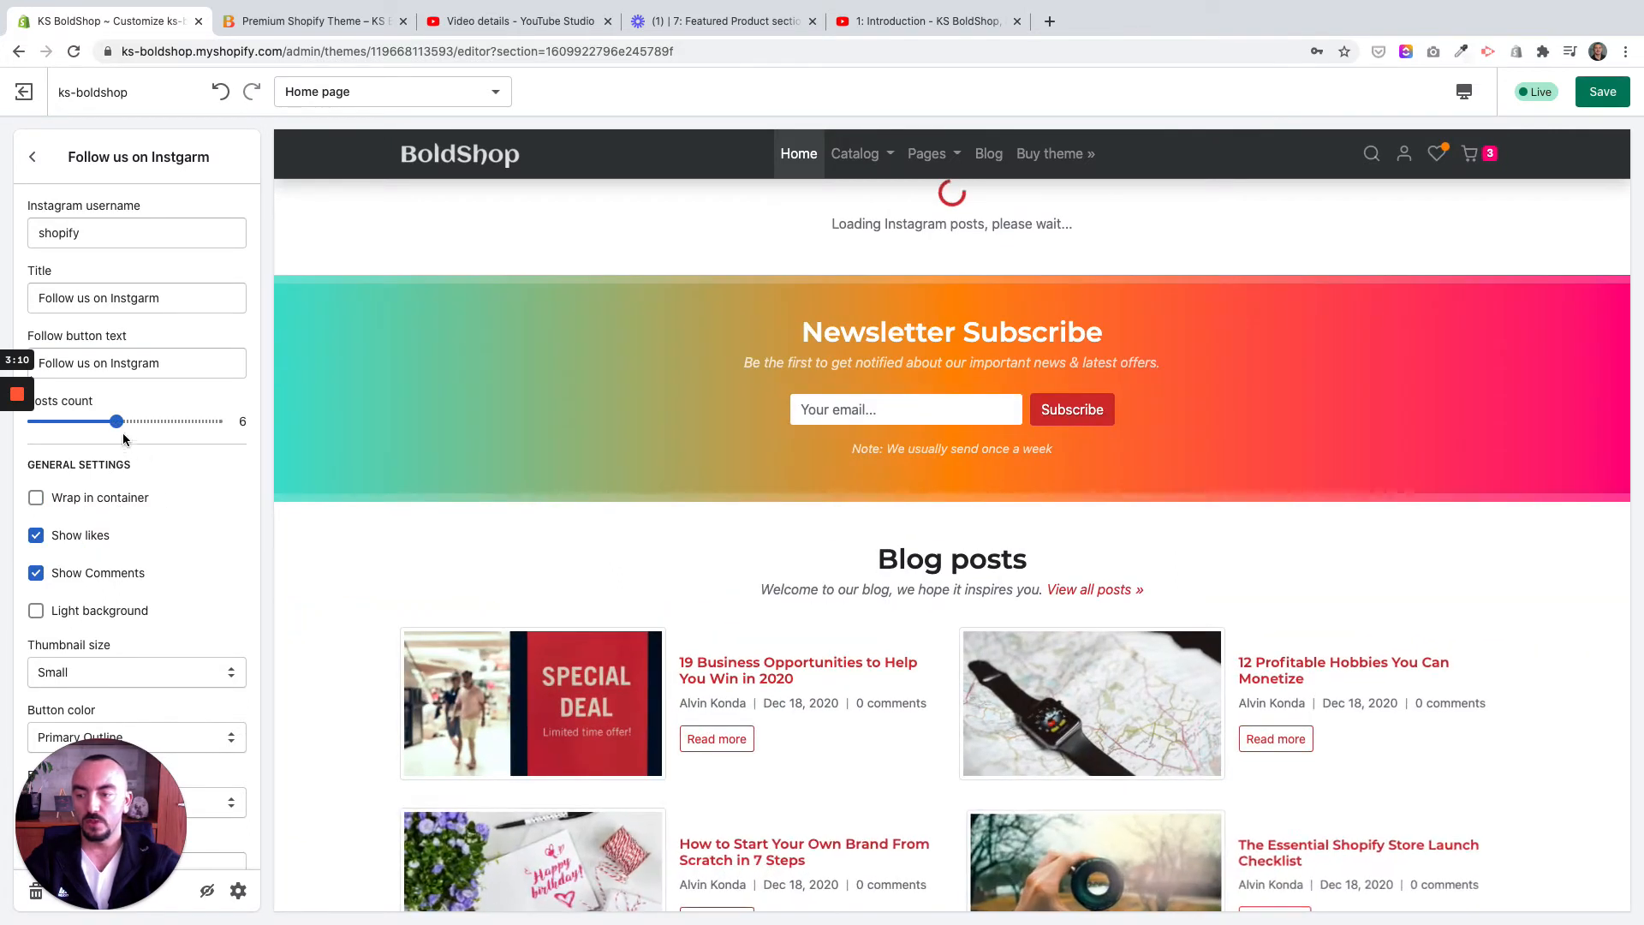
left_click_drag(114, 424, 246, 421)
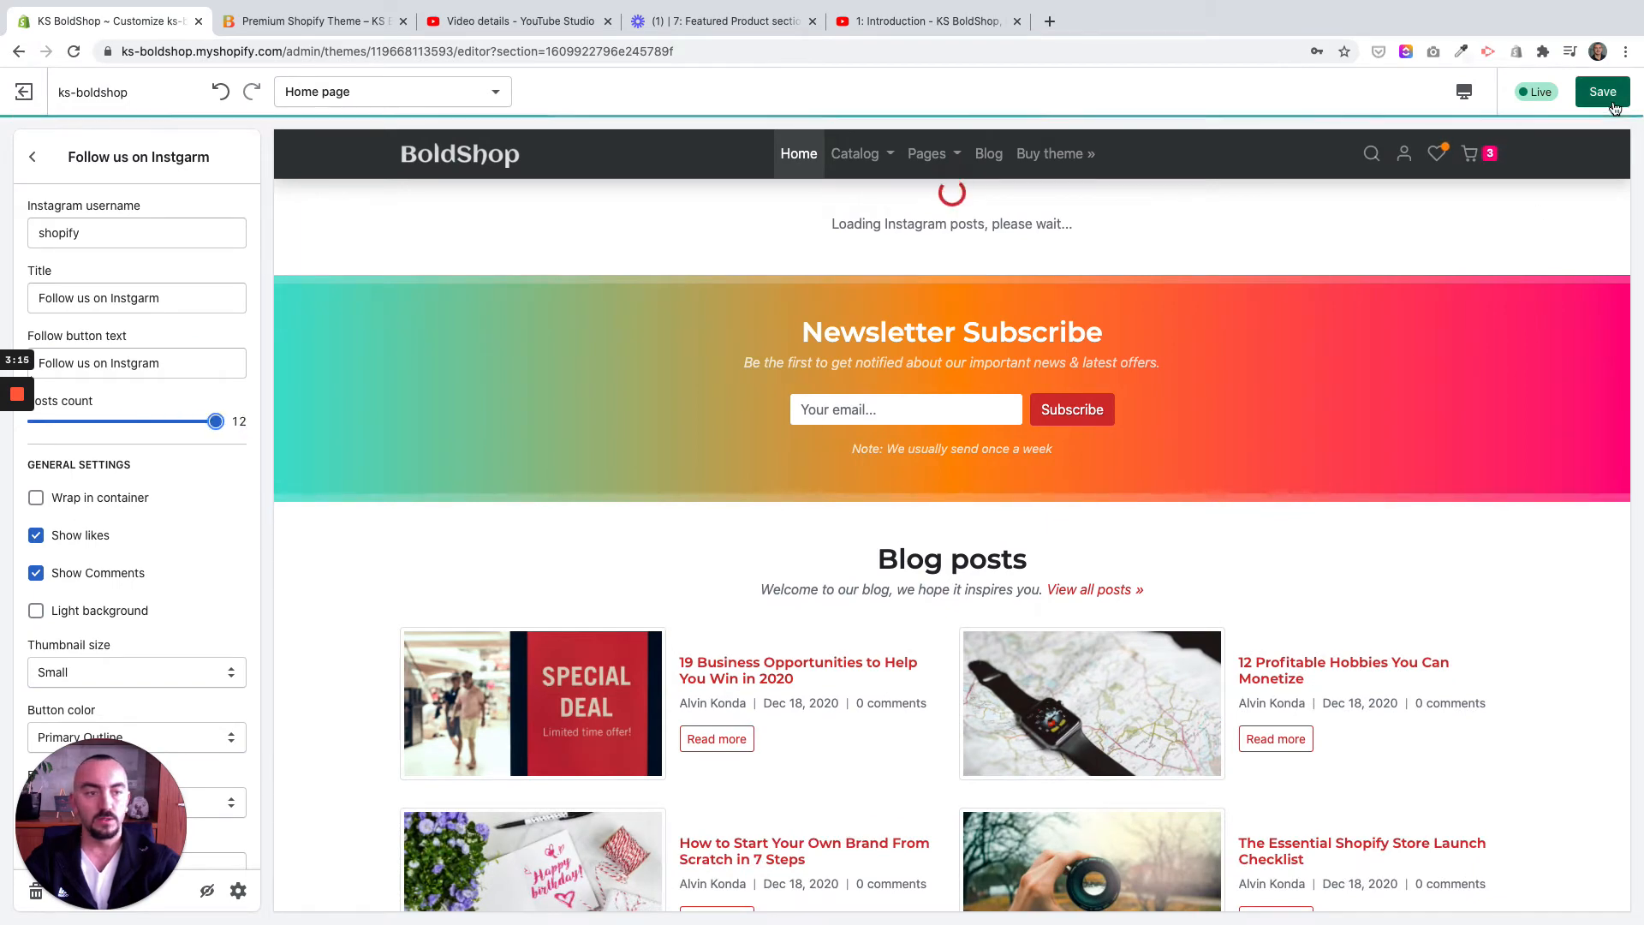
Switch to the live storefront page and examine the layout of the Instagram posts across its full width
left_click(396, 16)
scroll(366, 209, "down", 10)
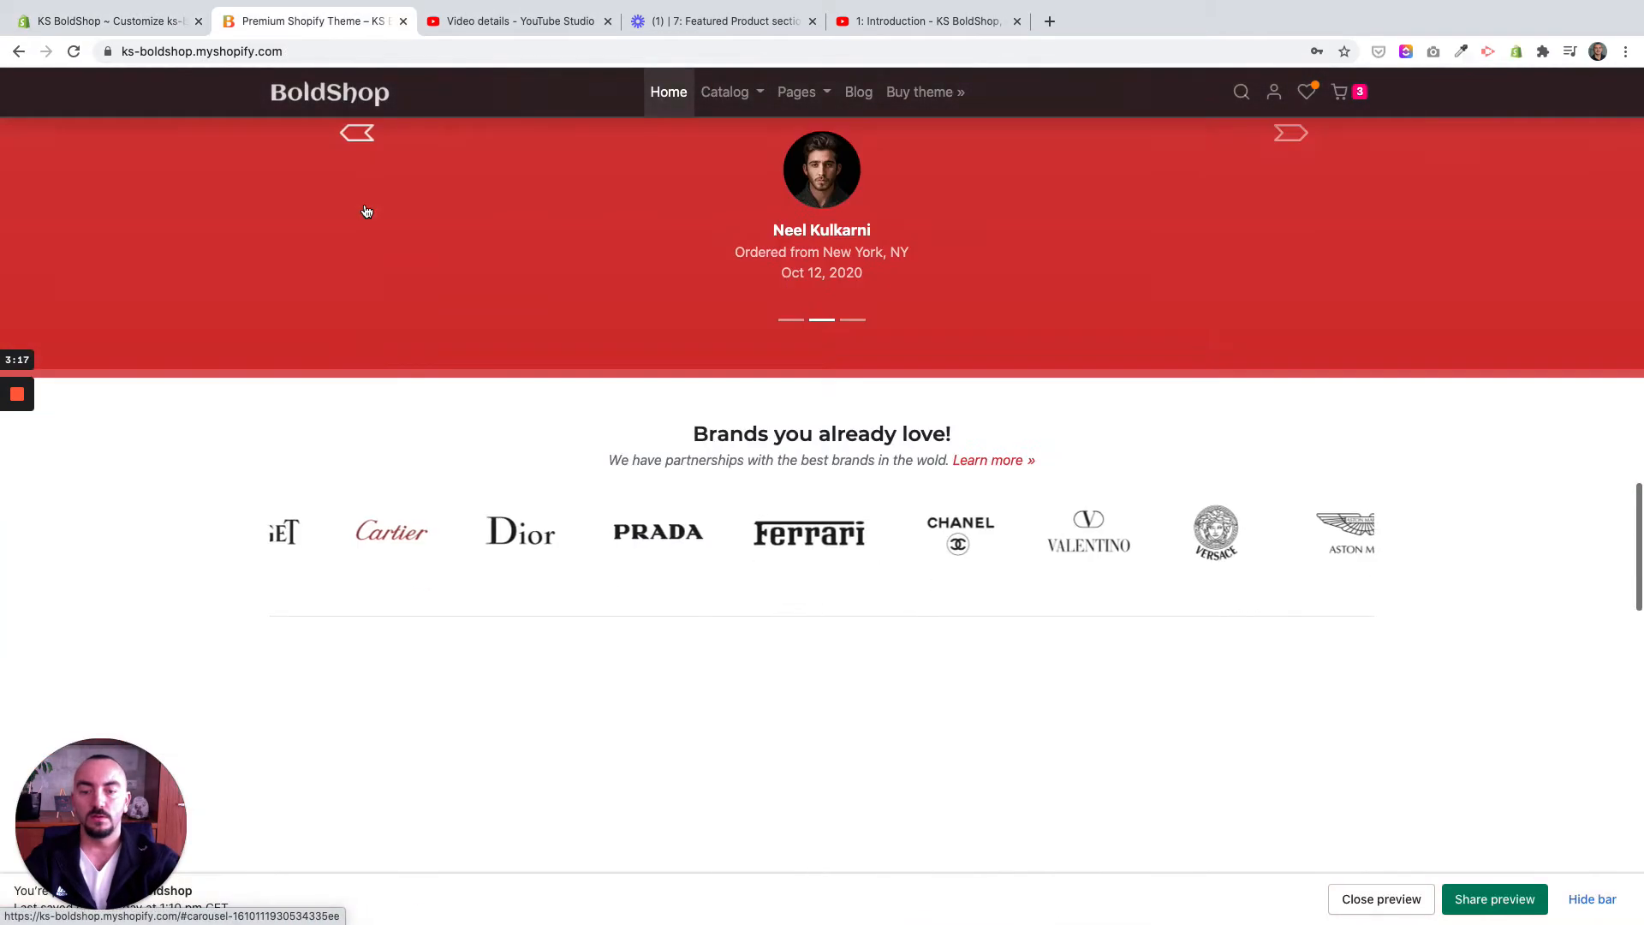
scroll(365, 210, "down", 10)
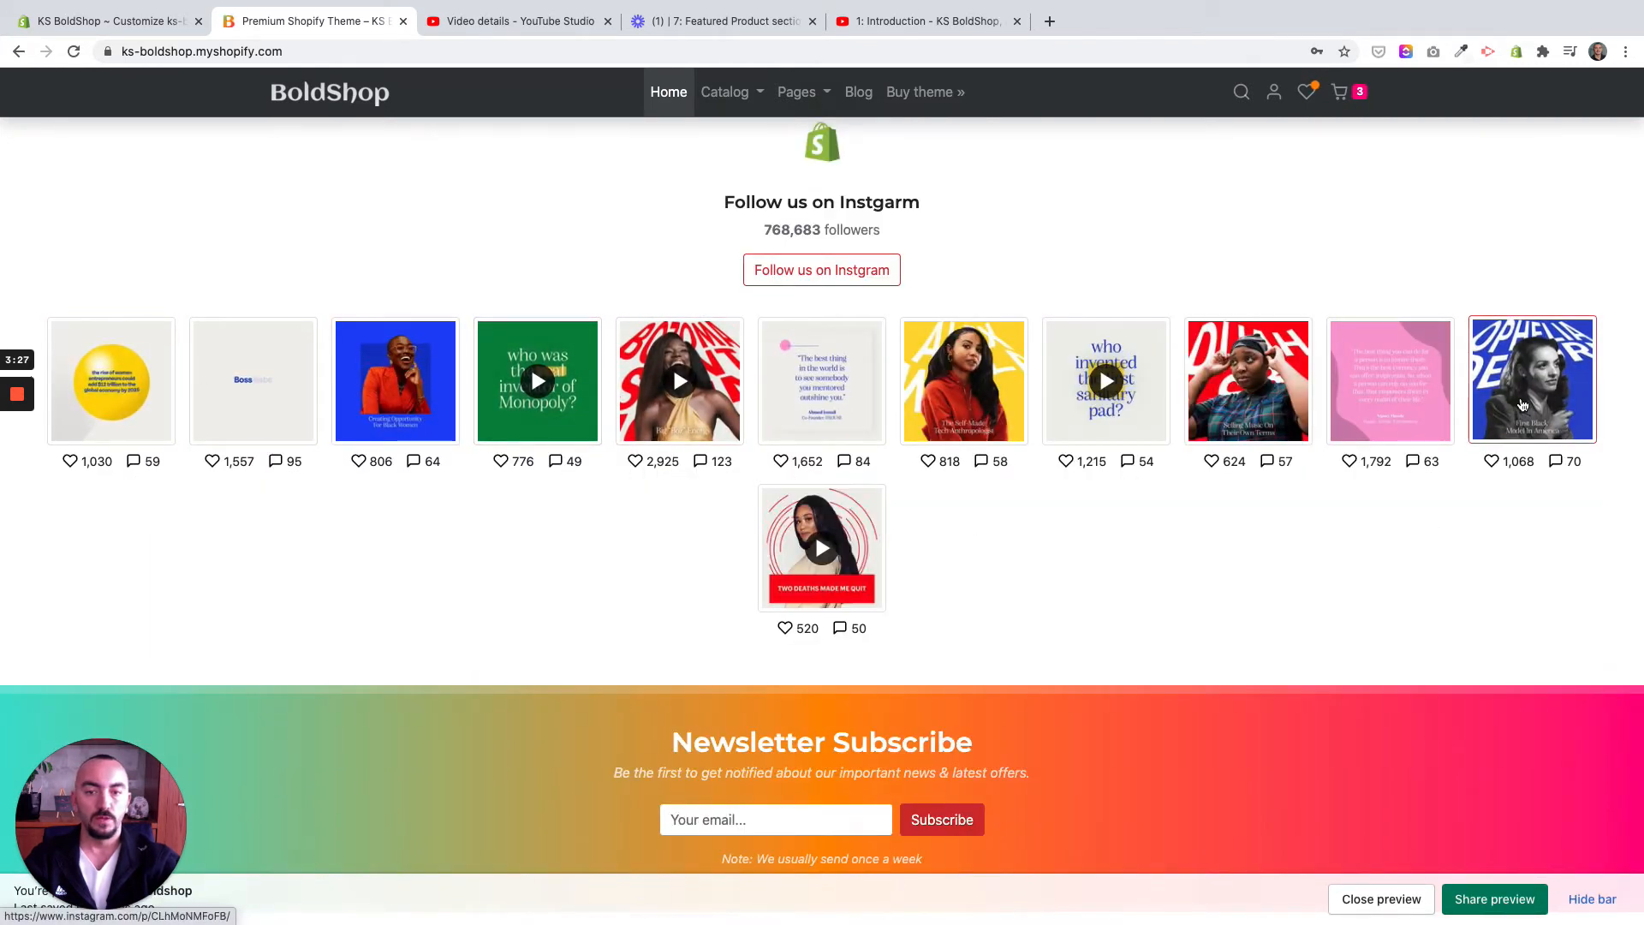
scroll(1456, 402, "up", 3)
scroll(1504, 483, "down", 1)
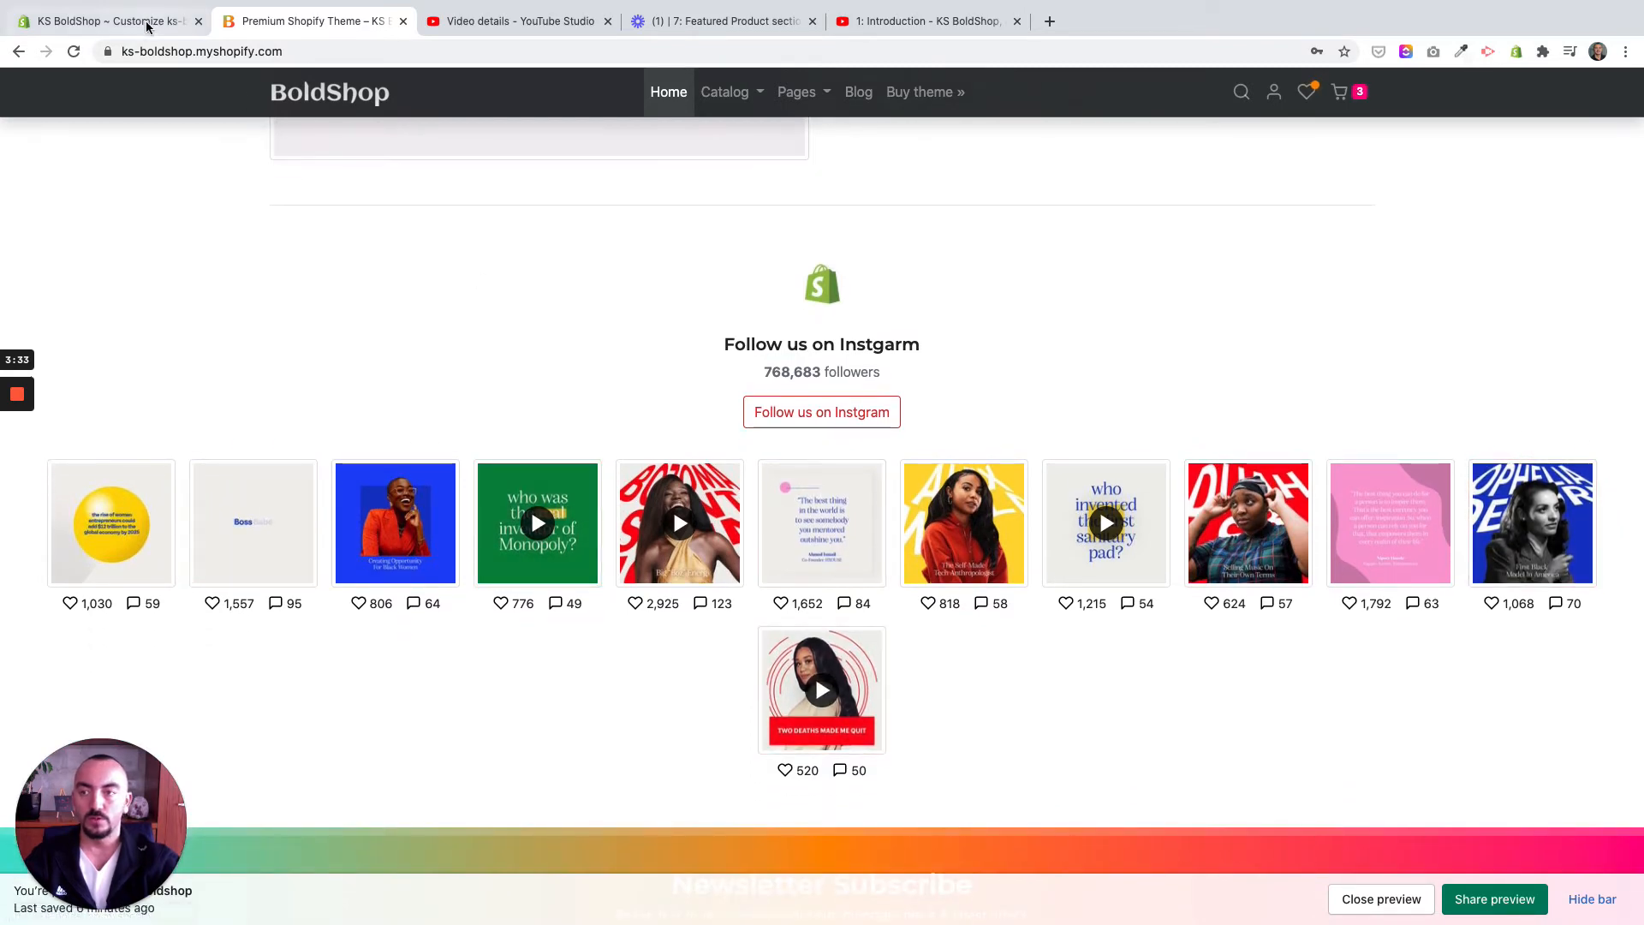
Return to the theme editor and examine the likes and comments counts under the Instagram post thumbnails
left_click(111, 20)
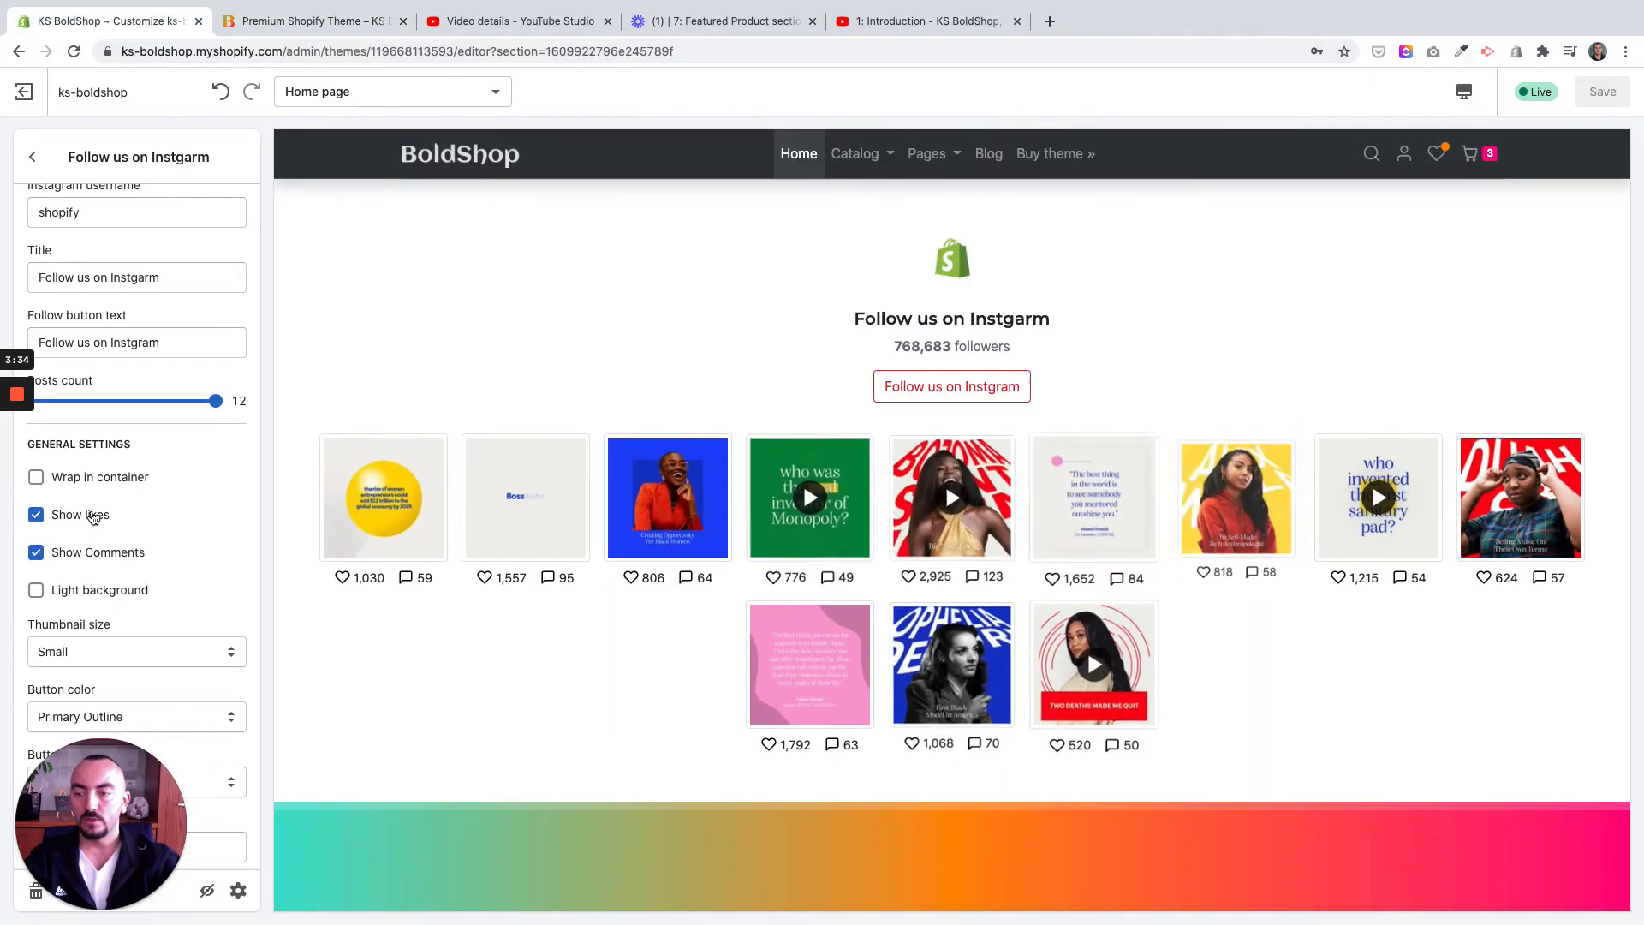
scroll(107, 559, "down", 1)
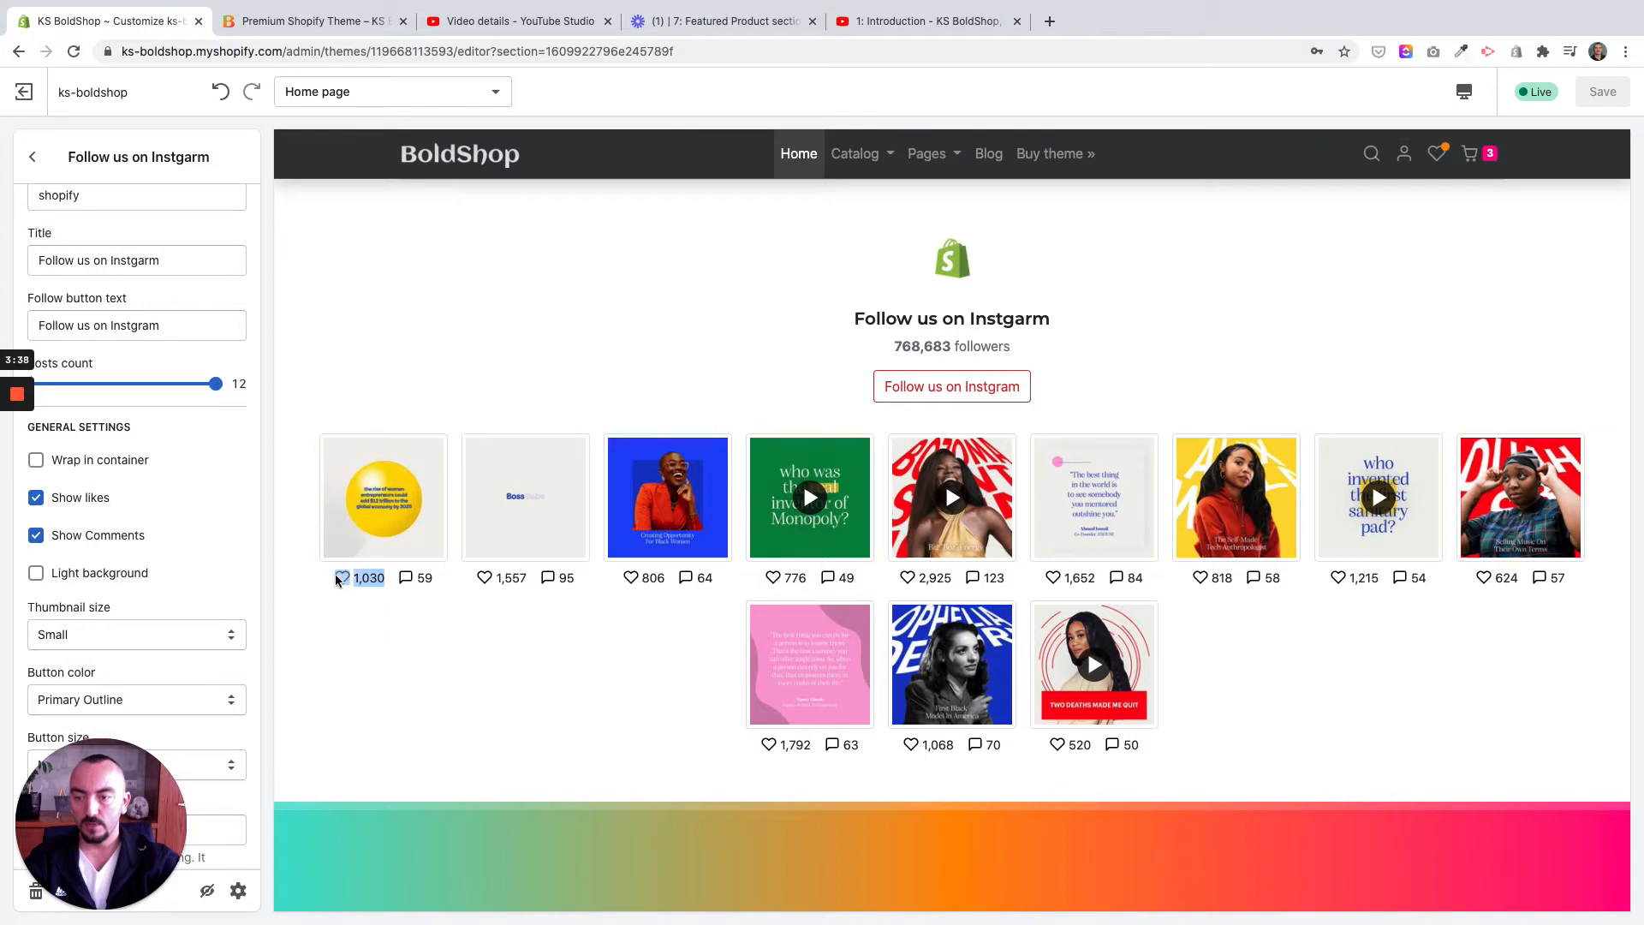
left_click_drag(438, 582, 419, 577)
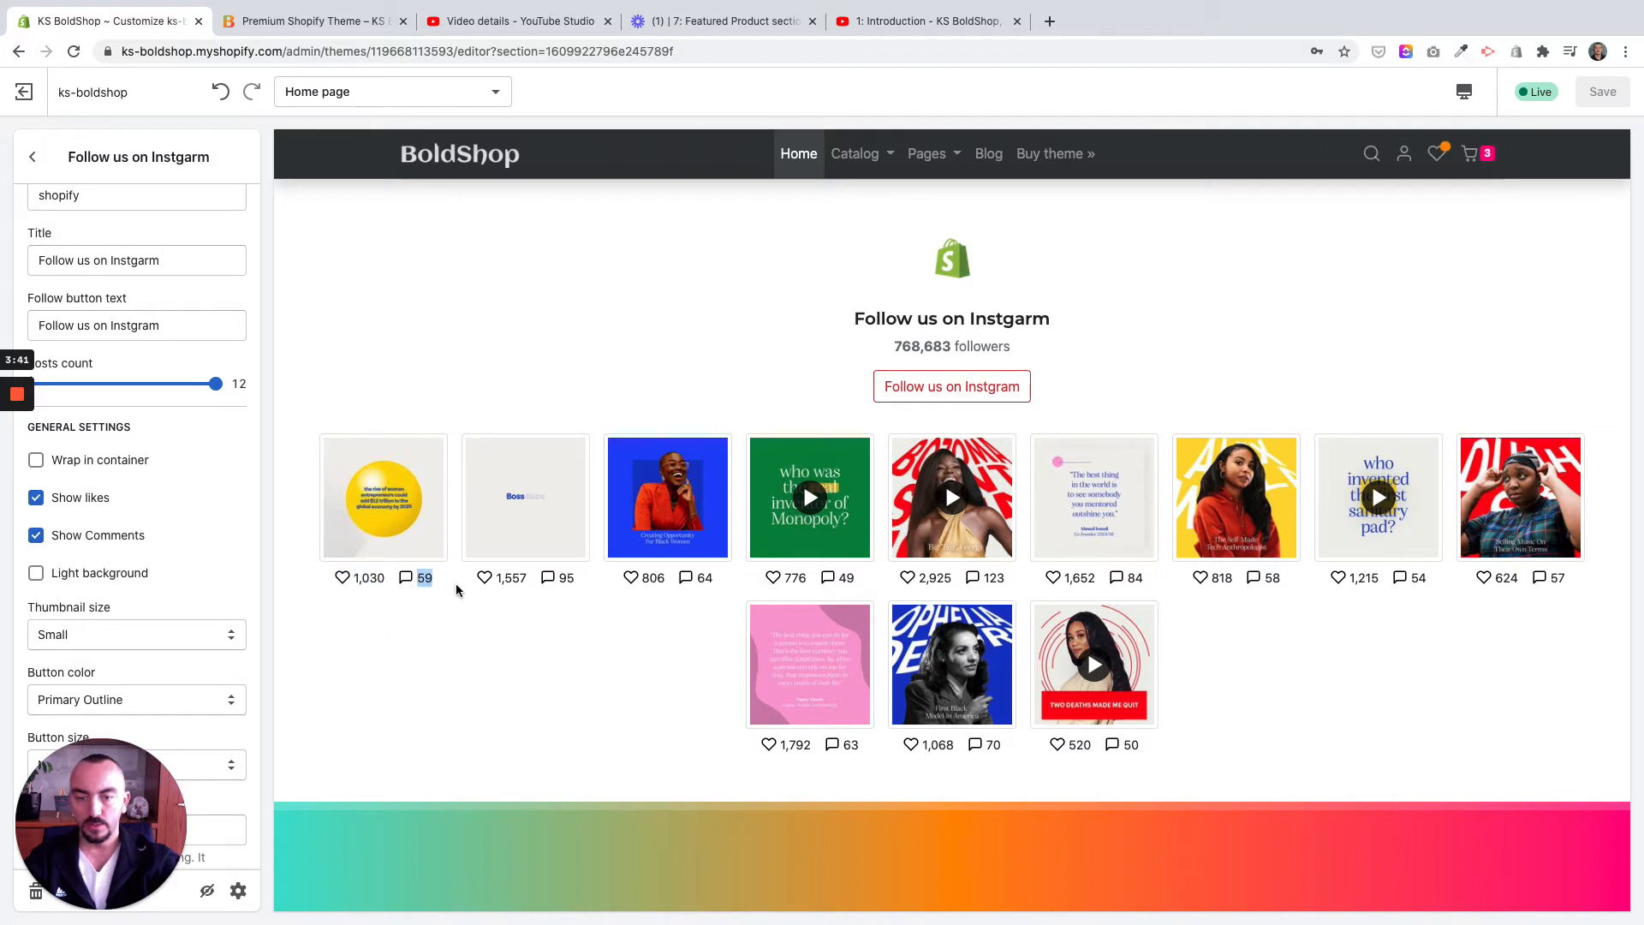
scroll(460, 590, "down", 1)
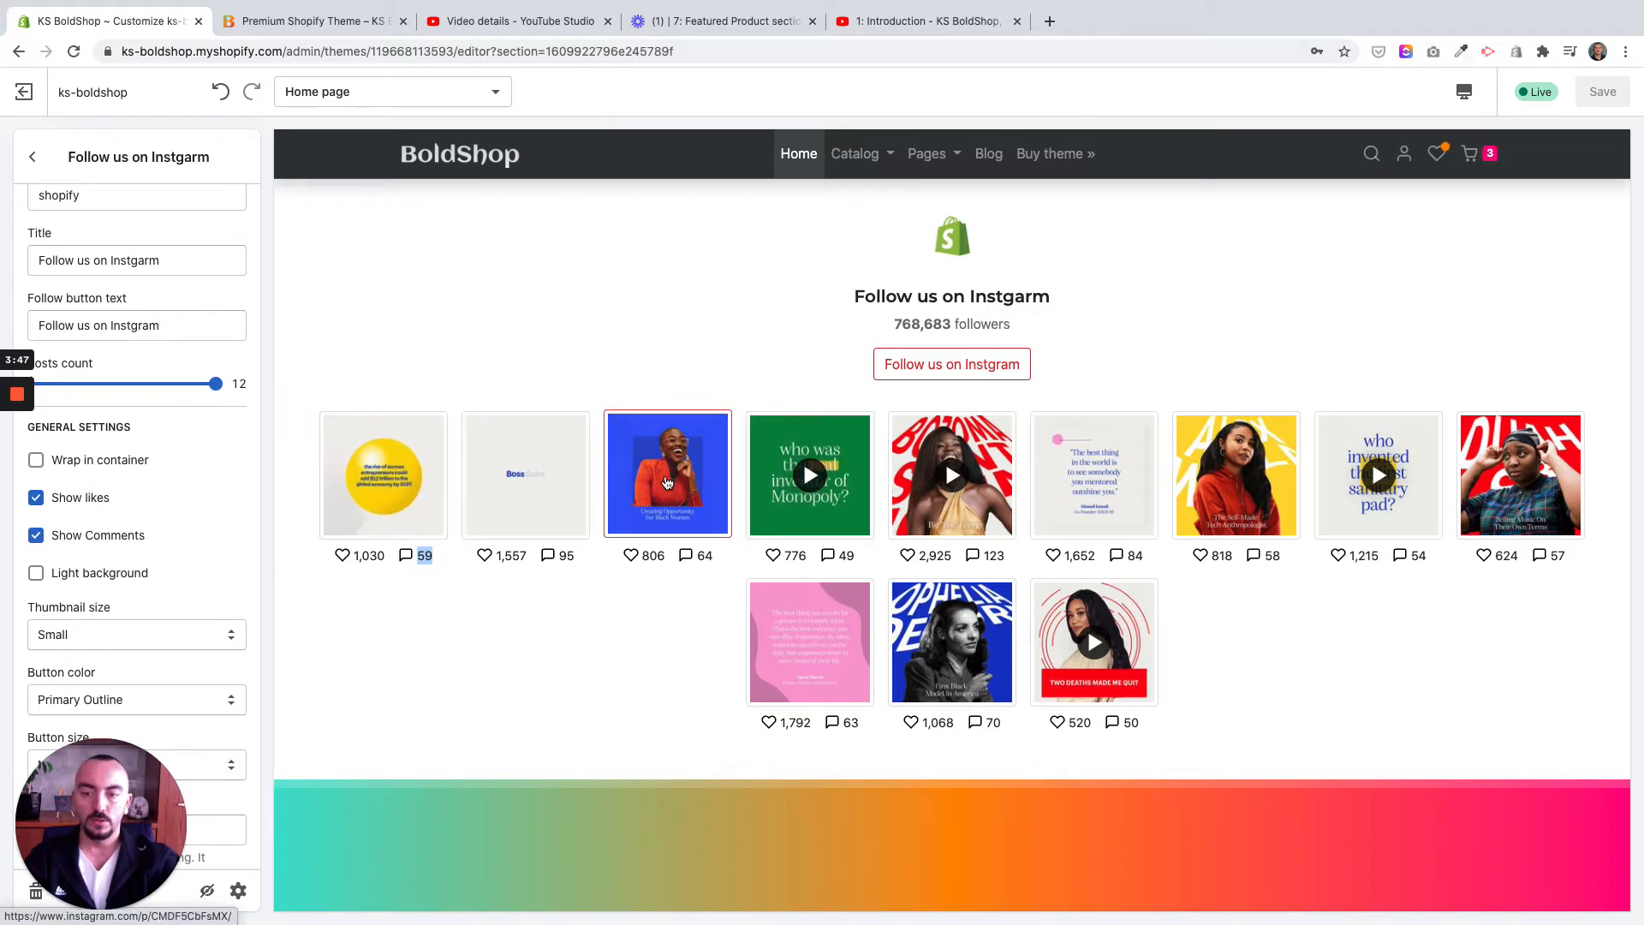
Review the Instagram section's remaining general settings, from light background and thumbnail size to the padding and margin options
scroll(667, 482, "down", 1)
scroll(159, 490, "down", 1)
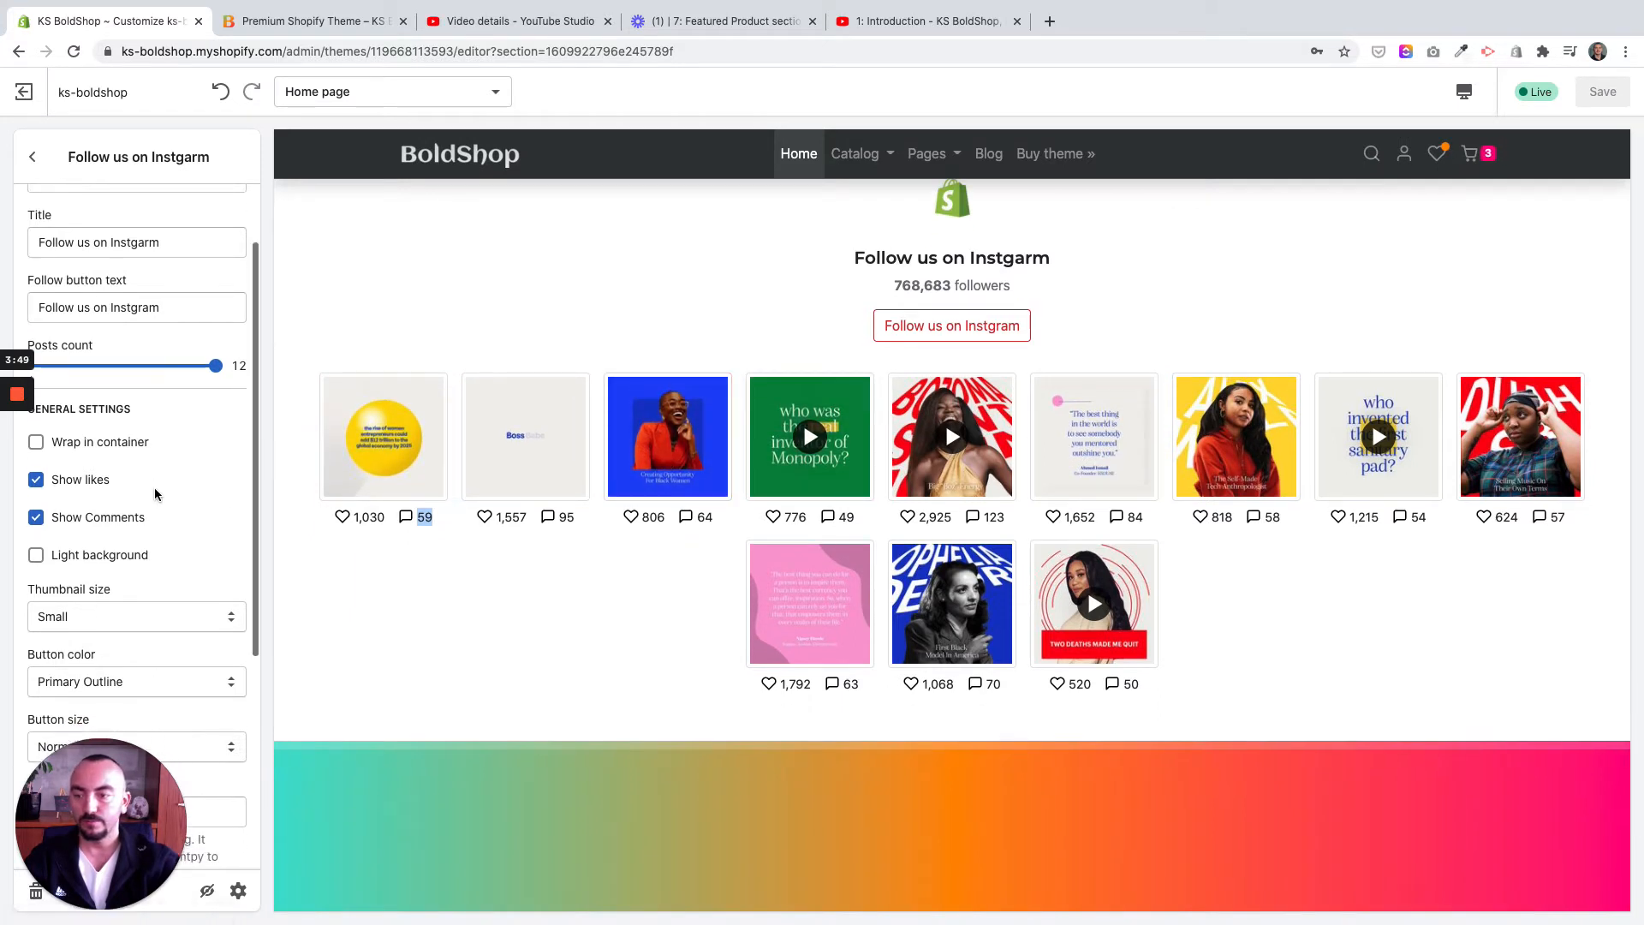
scroll(154, 491, "down", 1)
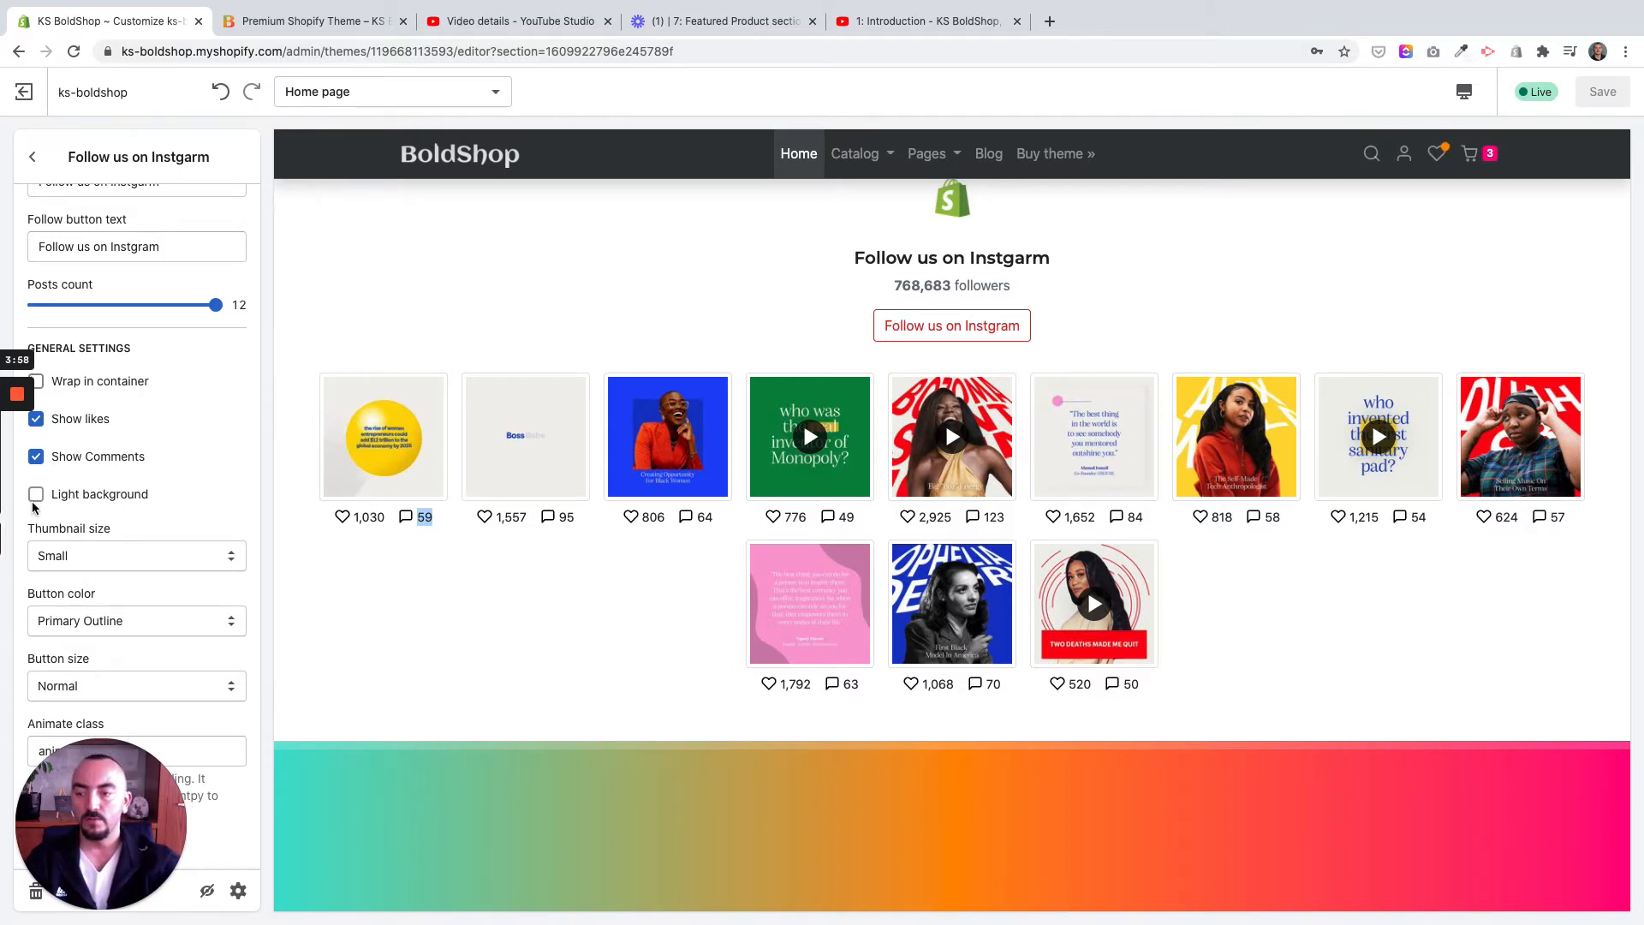
scroll(64, 512, "down", 4)
left_click_drag(124, 879, 1566, 873)
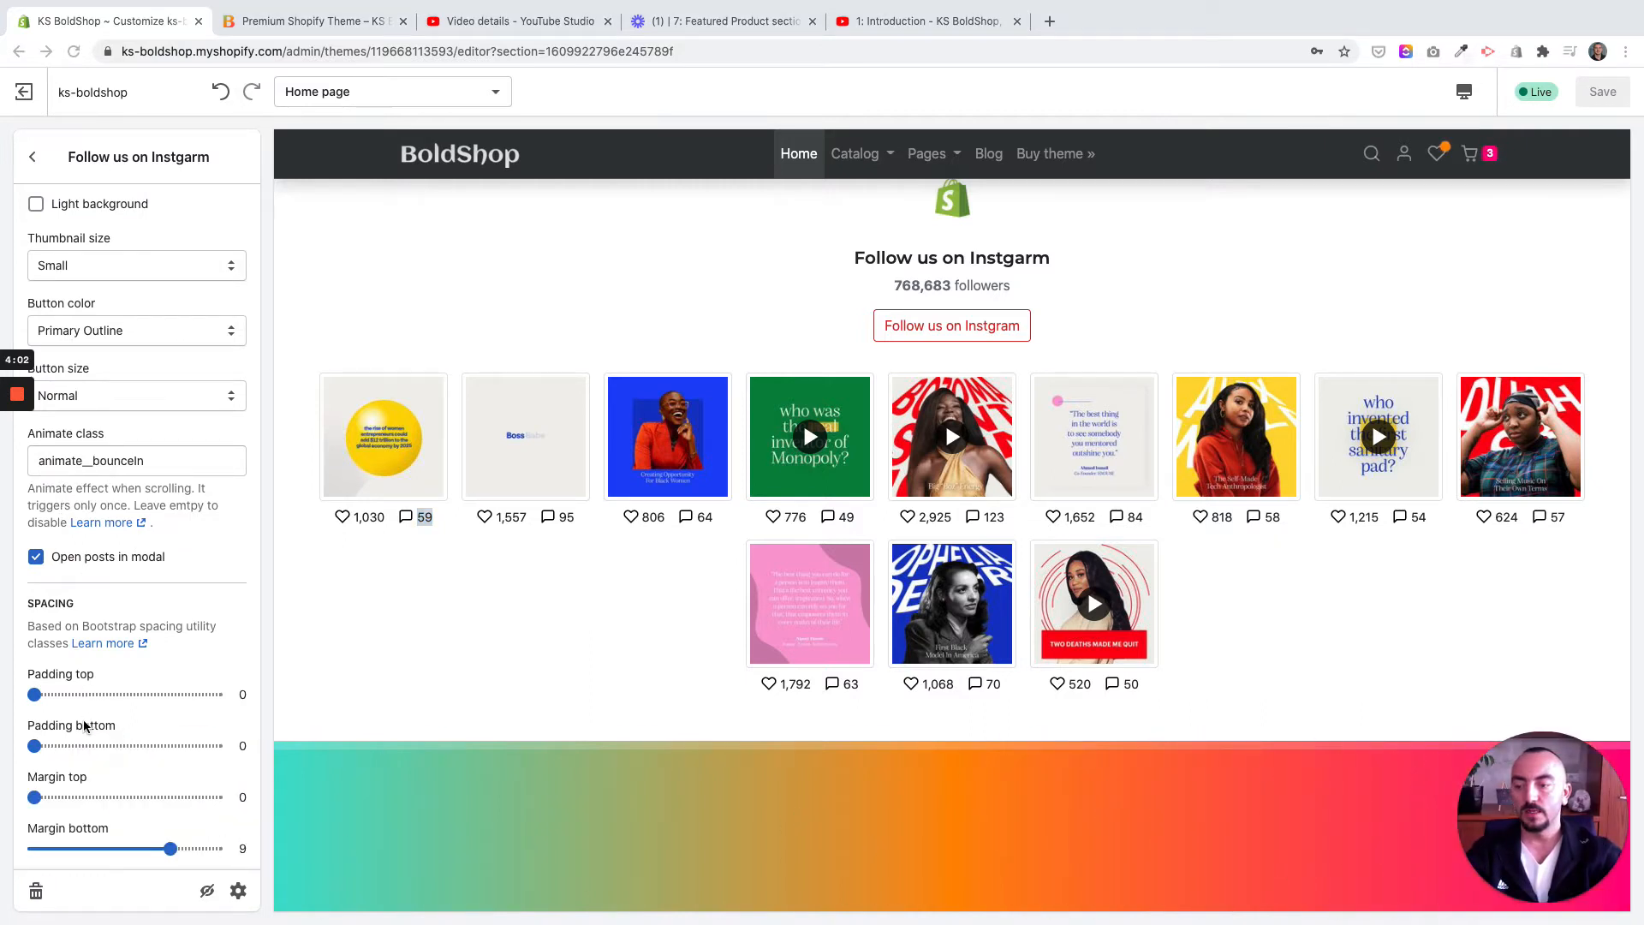
Set the Instagram section's thumbnail size to Large in the general settings
scroll(152, 671, "up", 1)
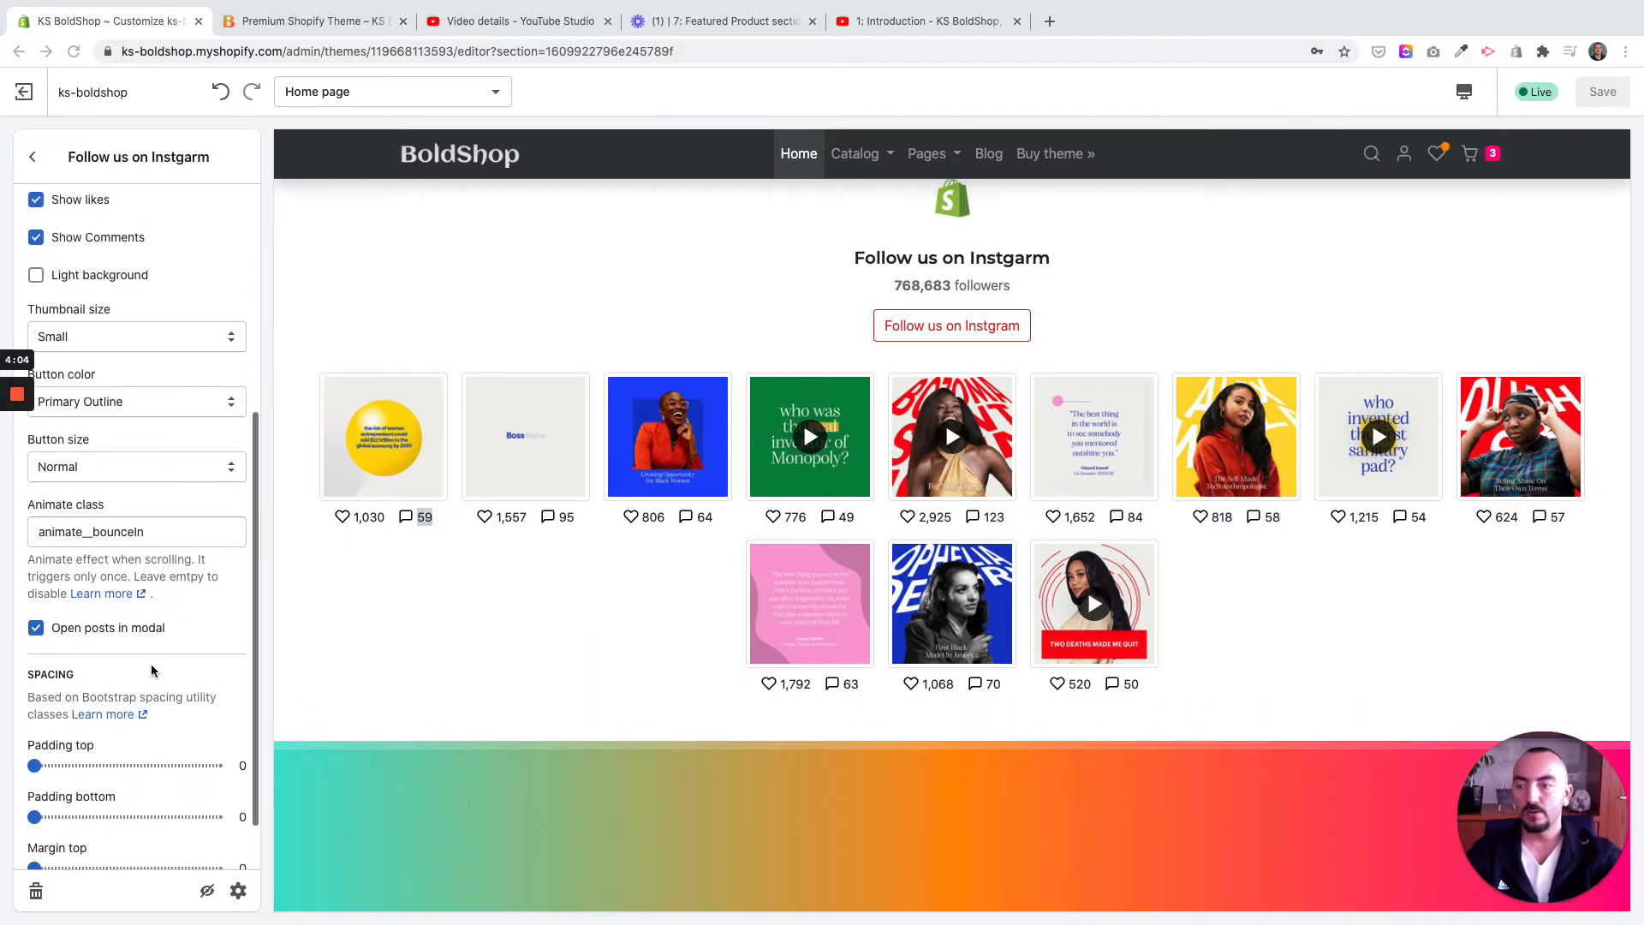
scroll(128, 608, "up", 3)
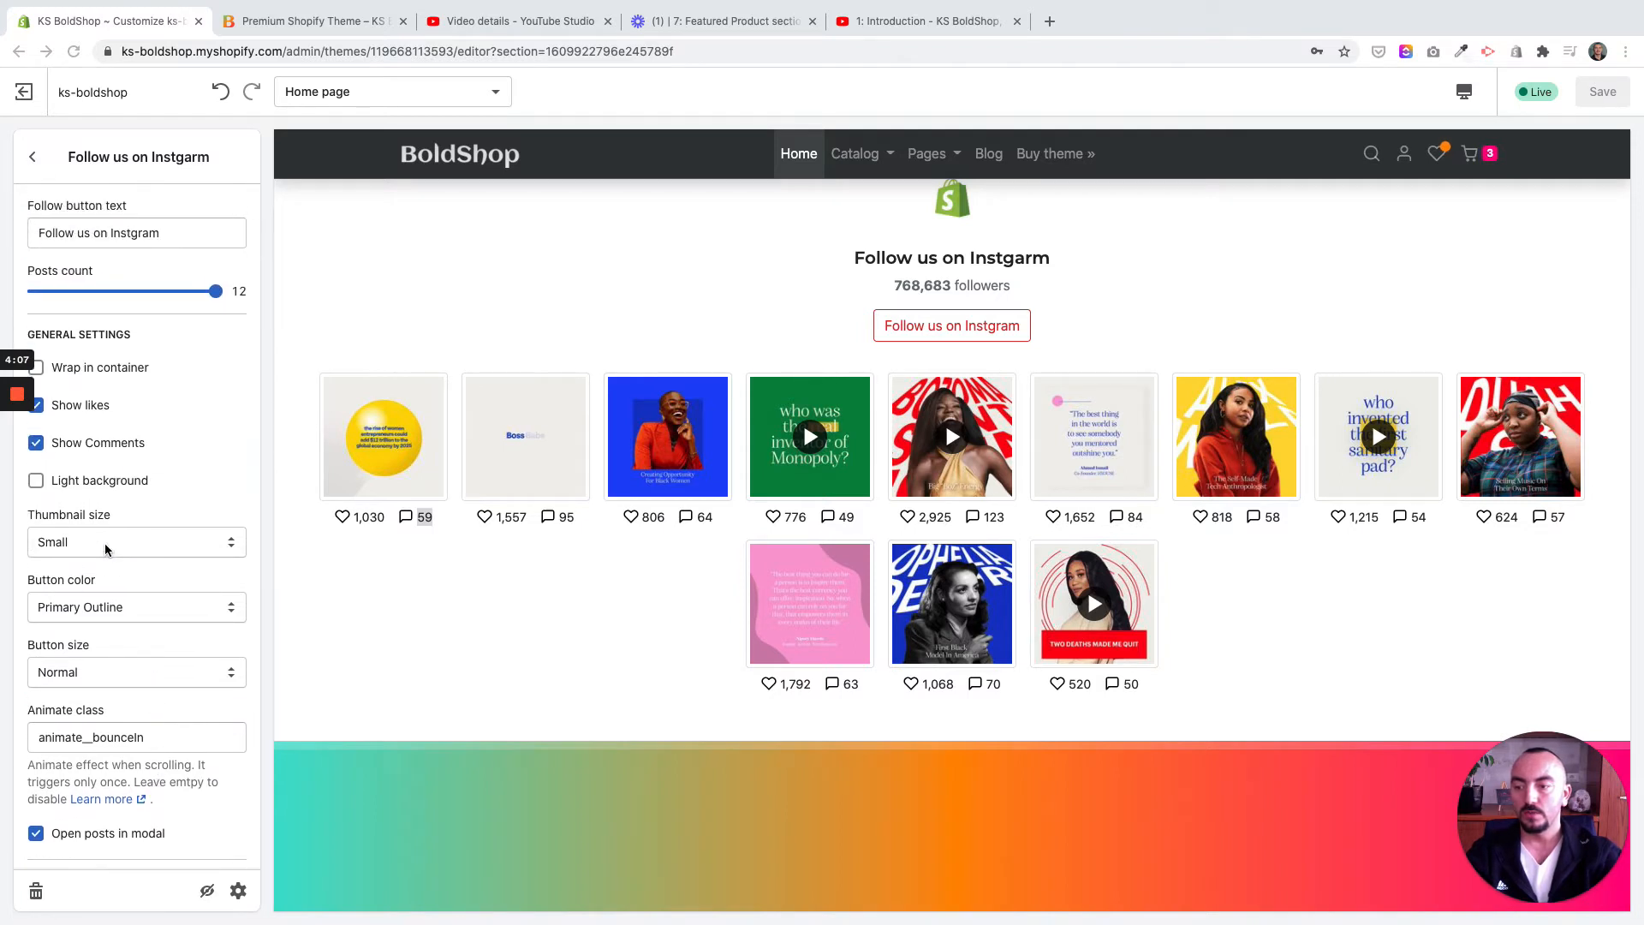
left_click(103, 544)
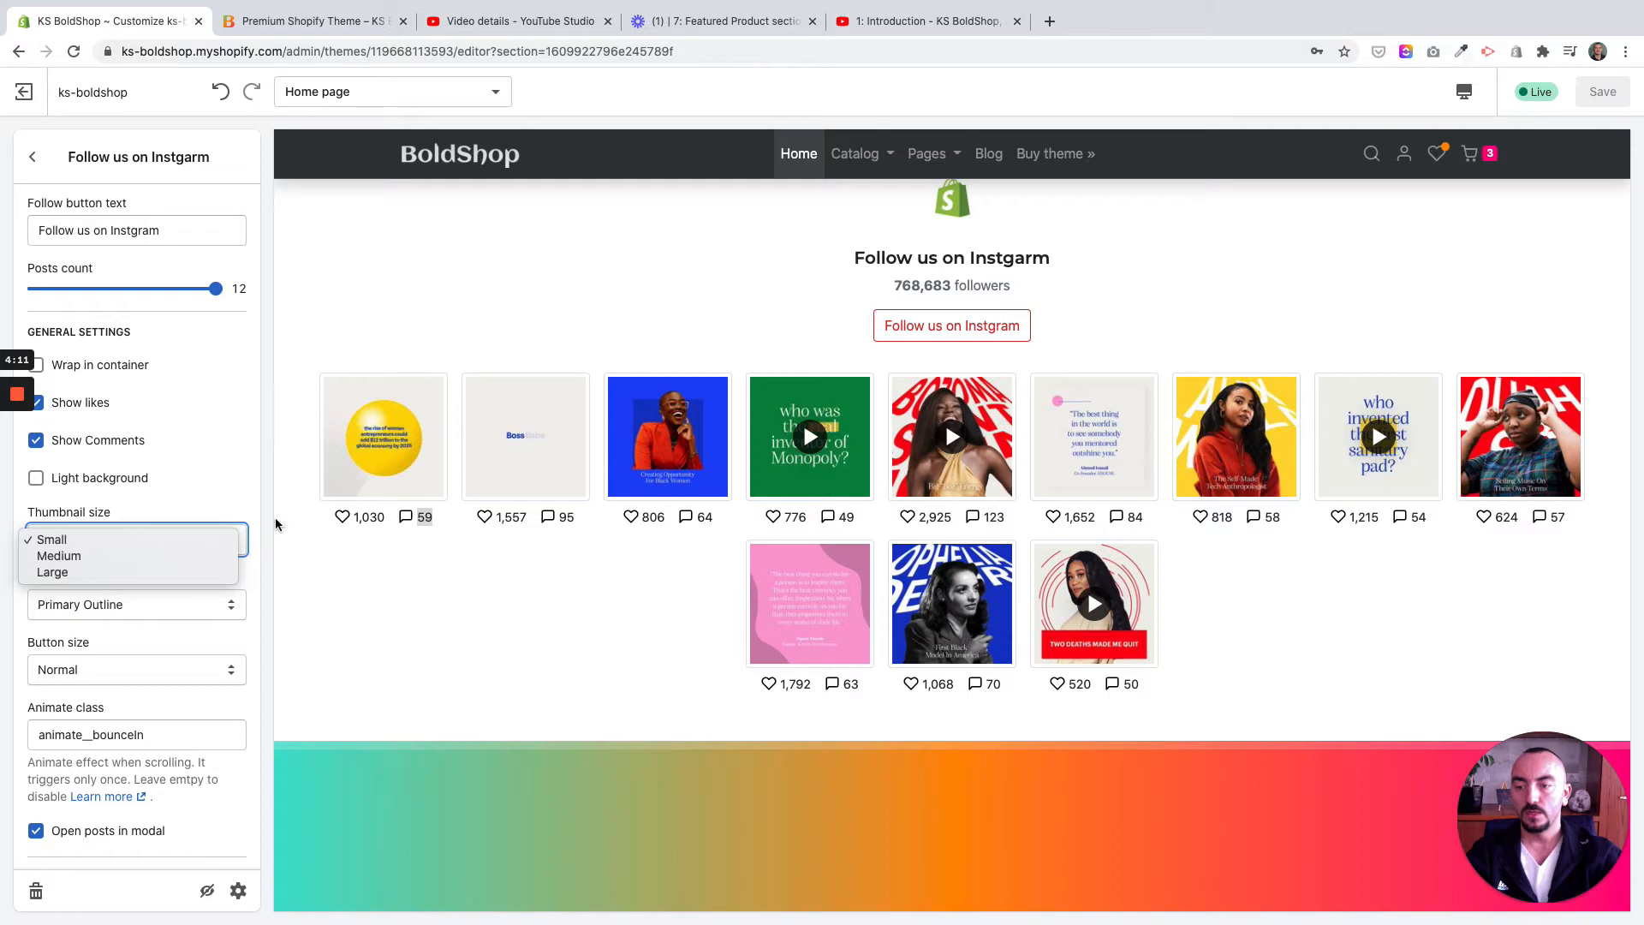
left_click(190, 572)
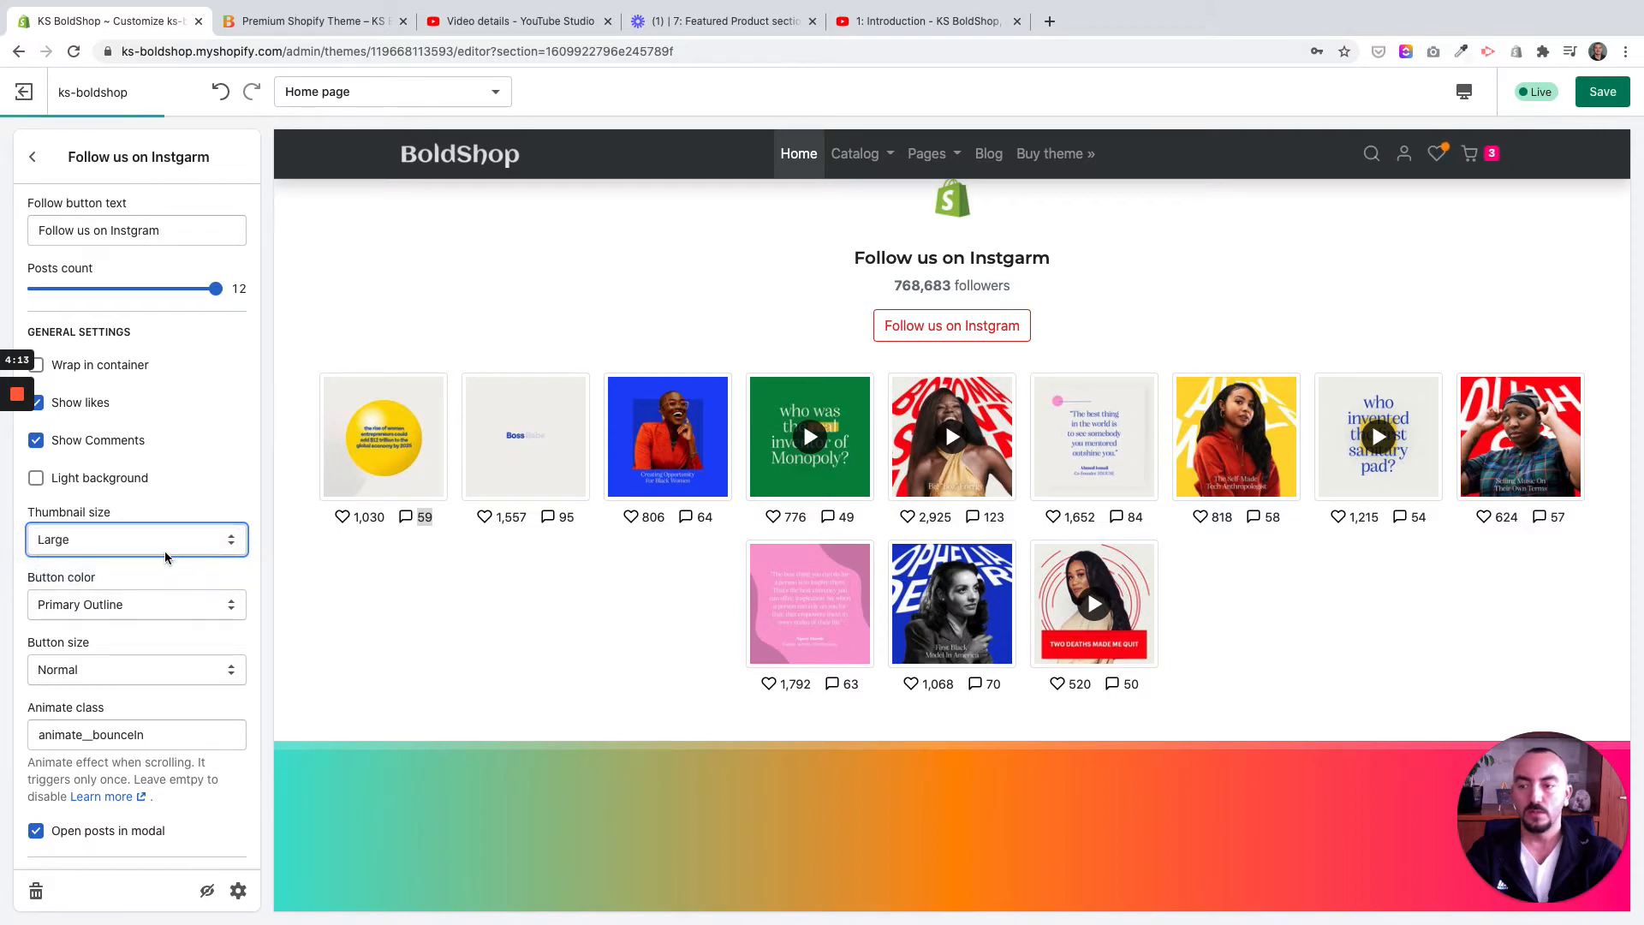
left_click(167, 554)
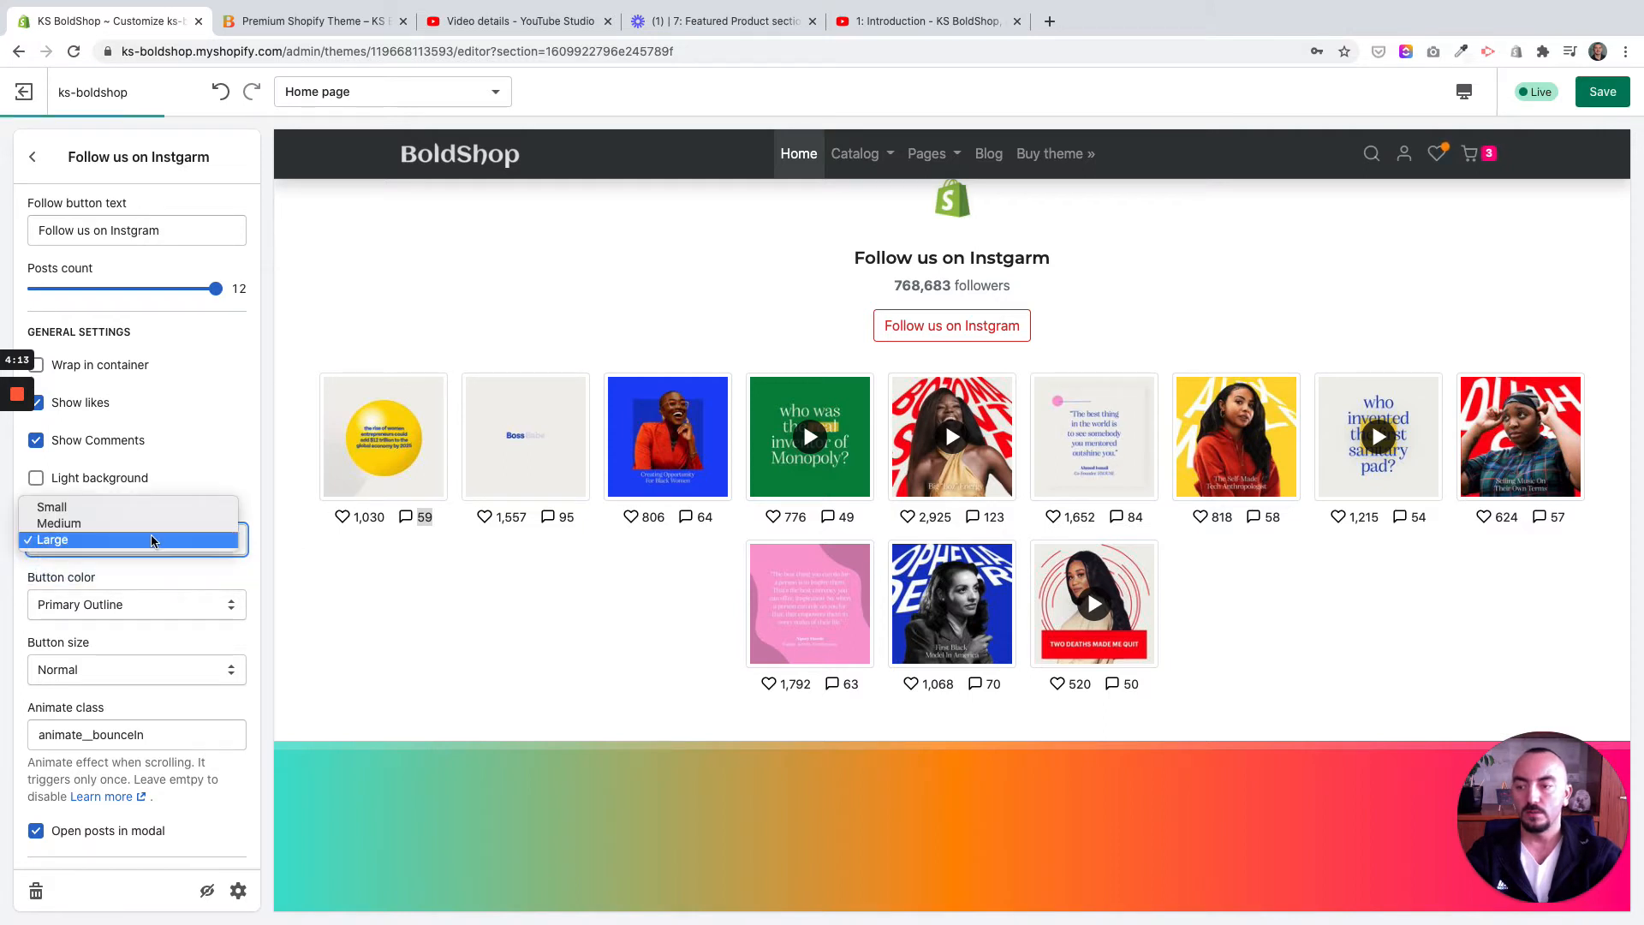
left_click(248, 578)
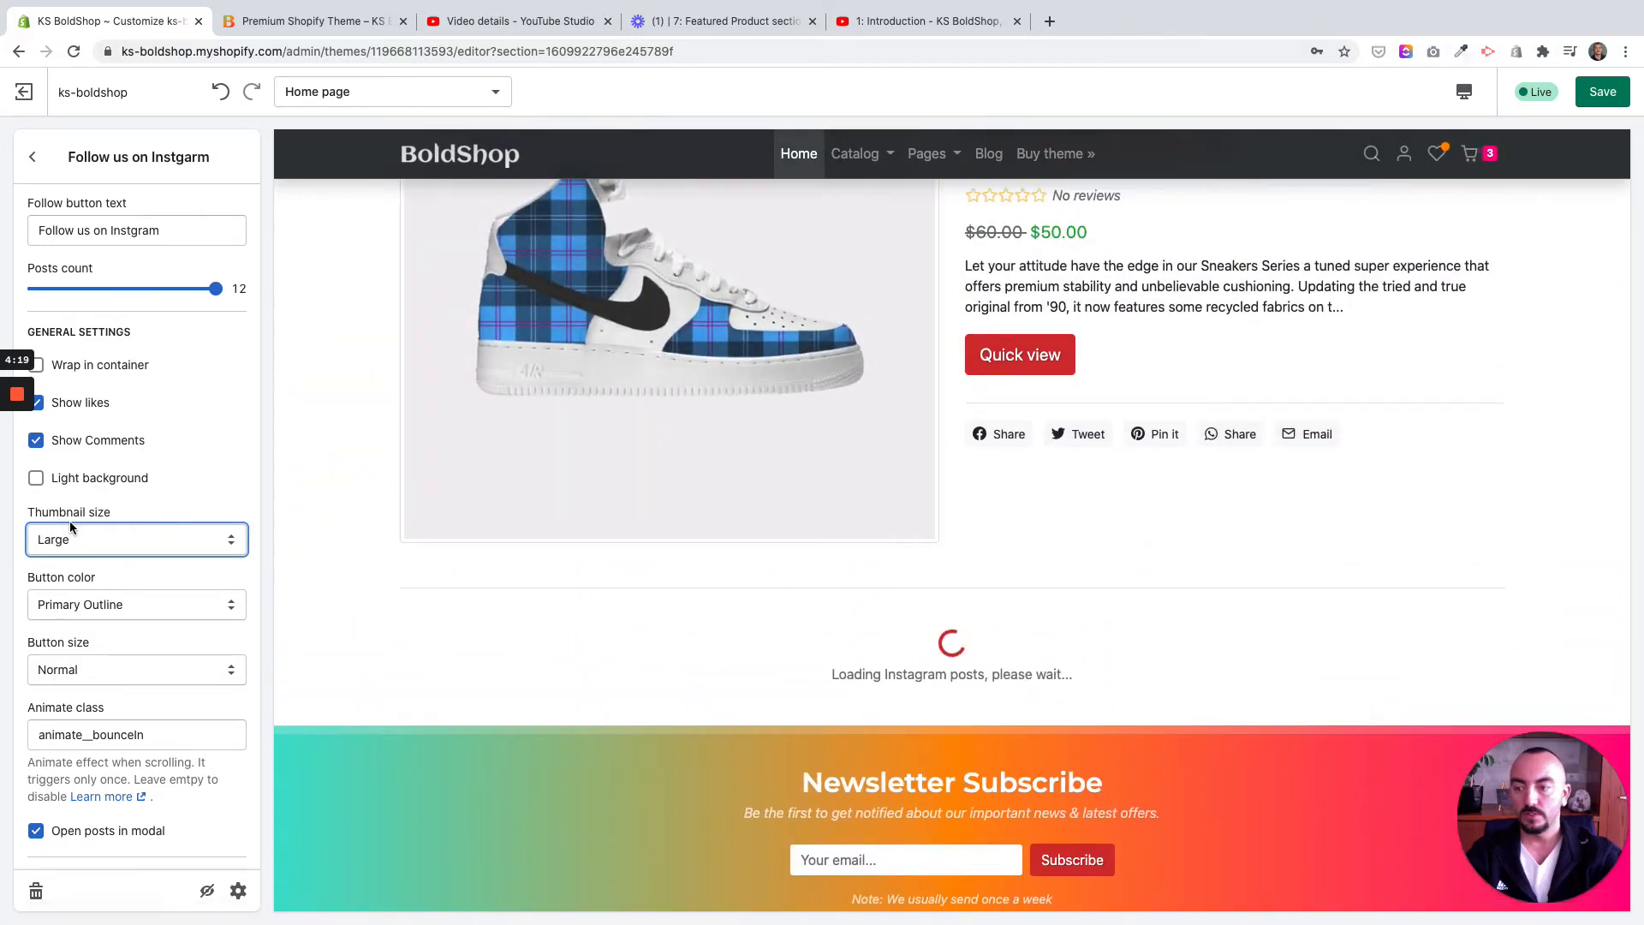
Reduce the Instagram section's posts count to 4, turn on Wrap in container, and save
scroll(62, 548, "up", 2)
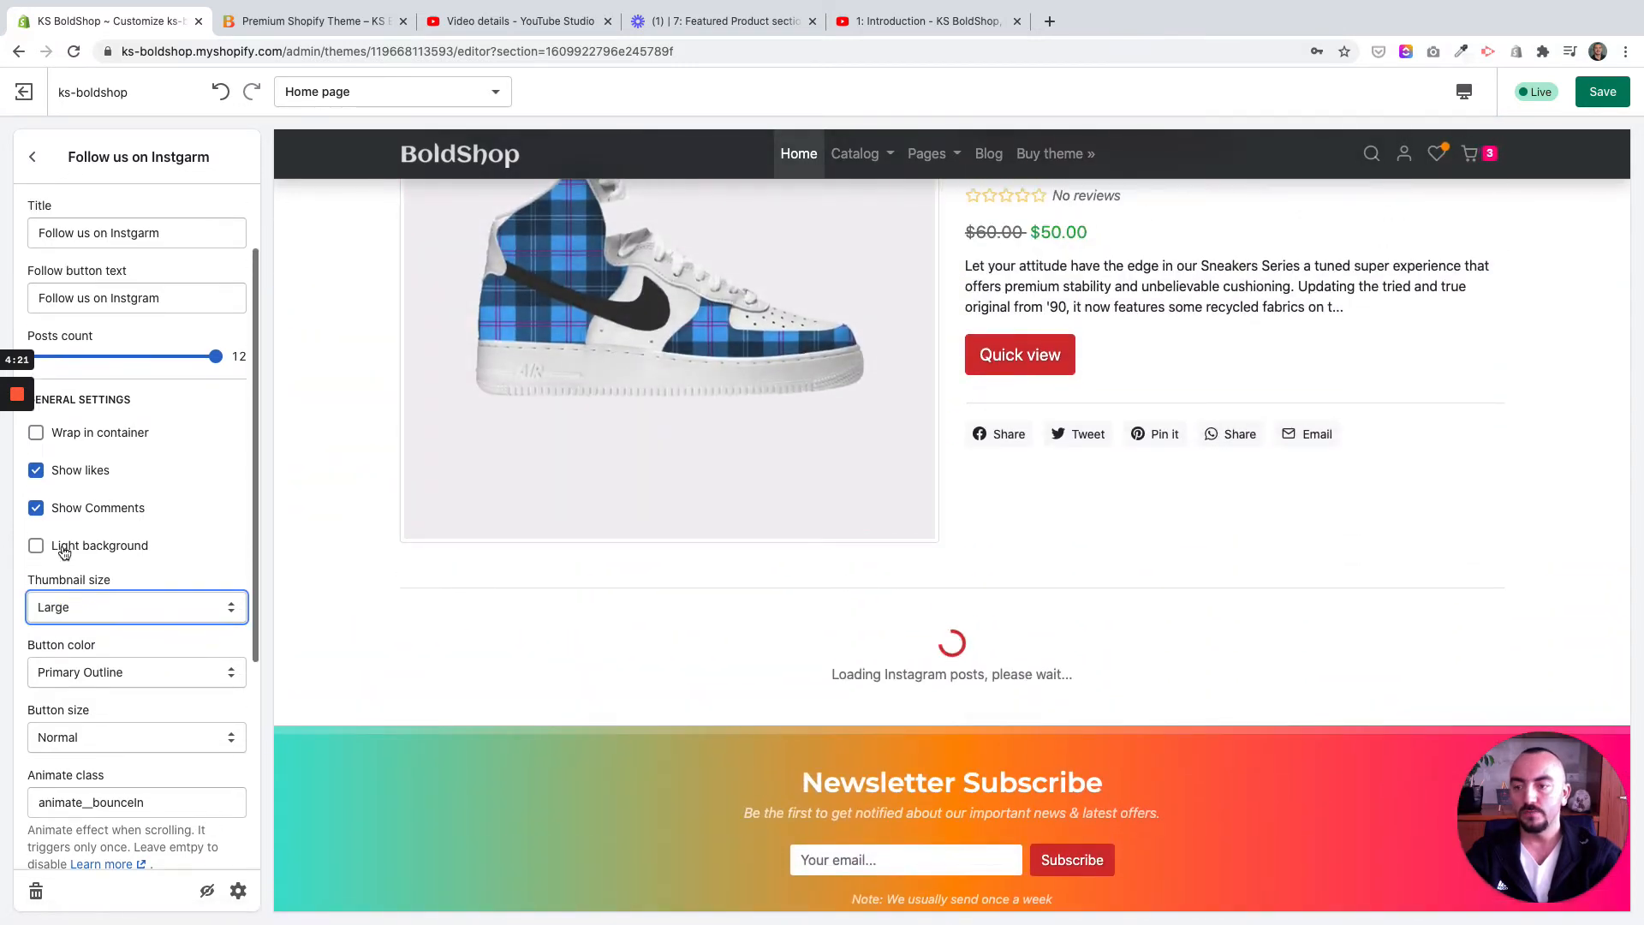
left_click_drag(215, 357, 67, 358)
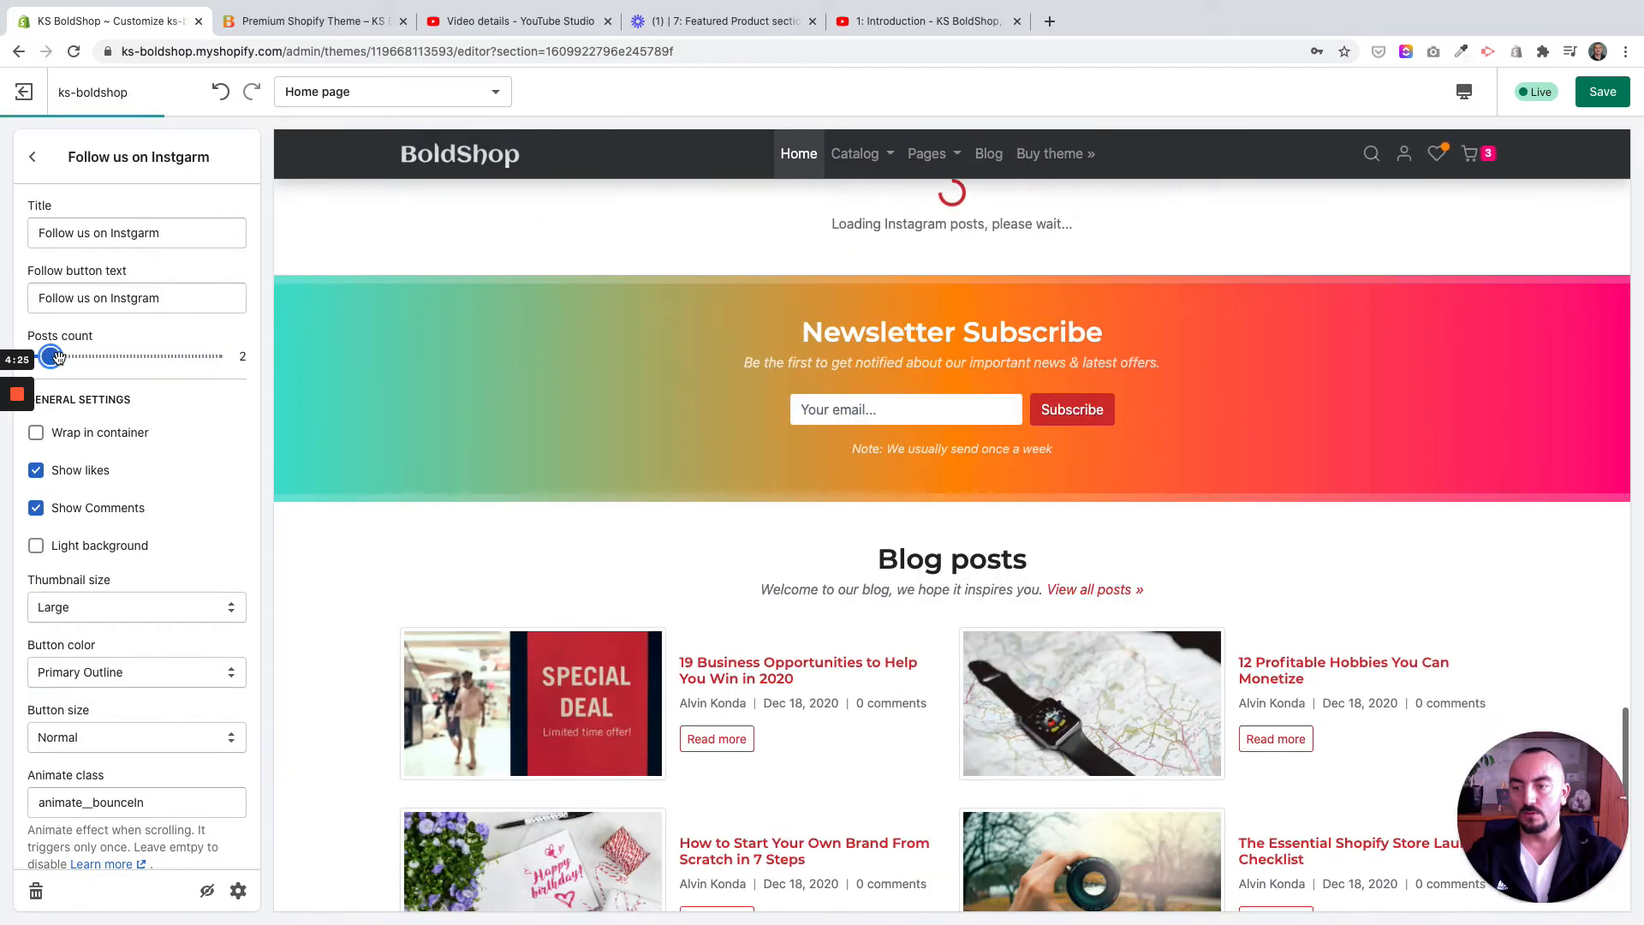
left_click_drag(74, 358, 86, 358)
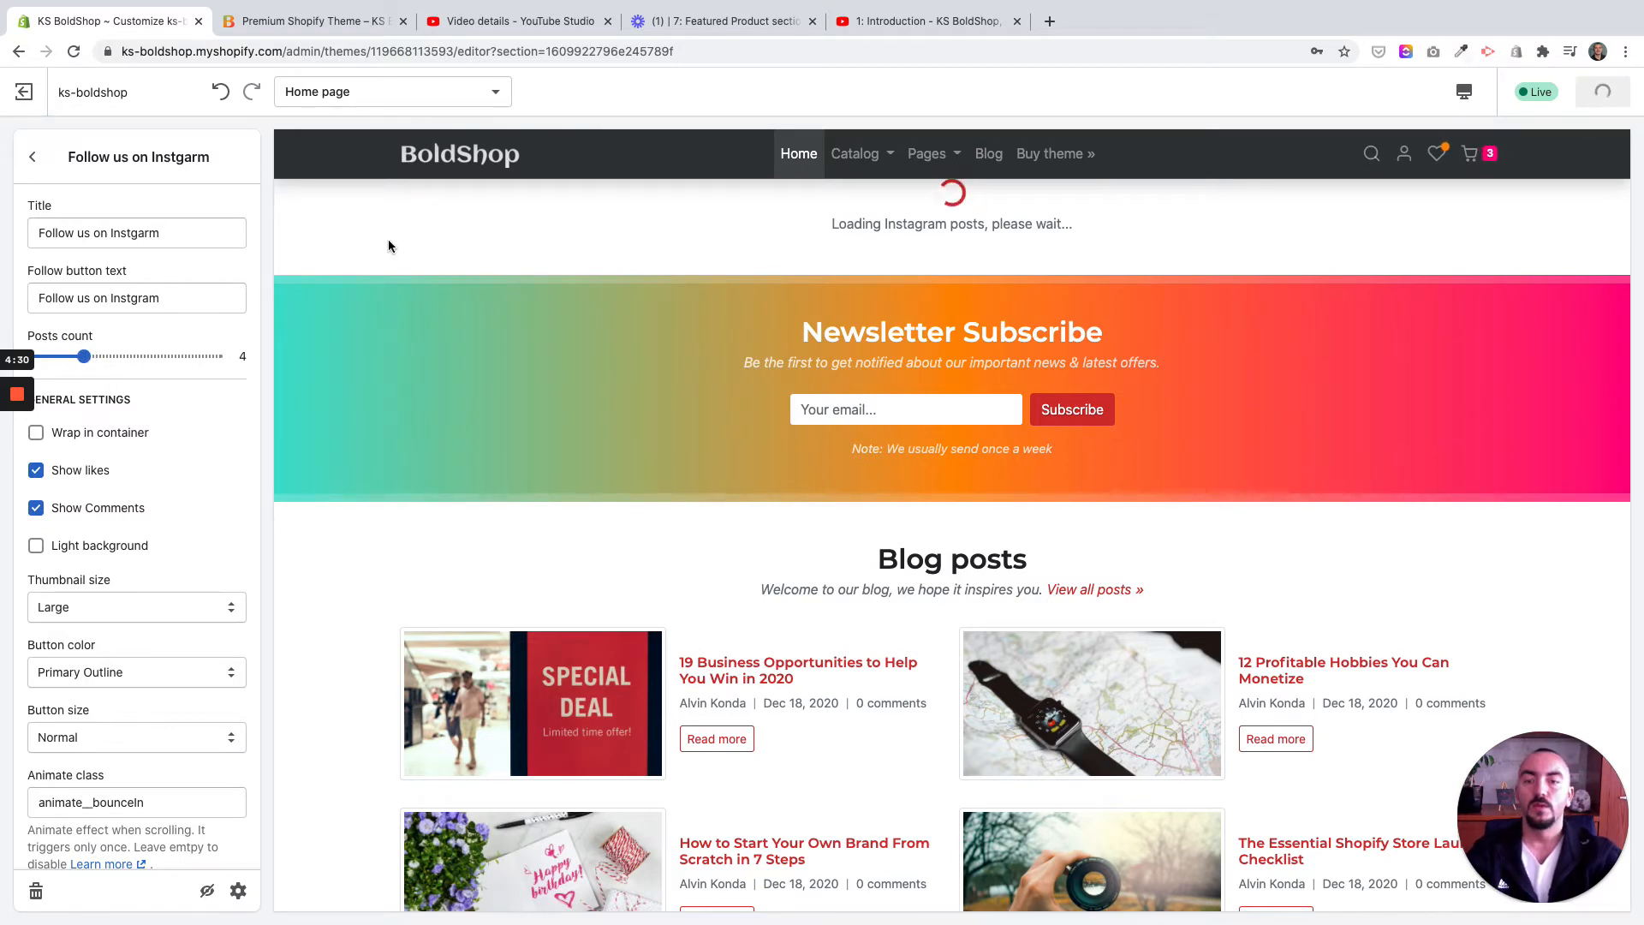
left_click(76, 440)
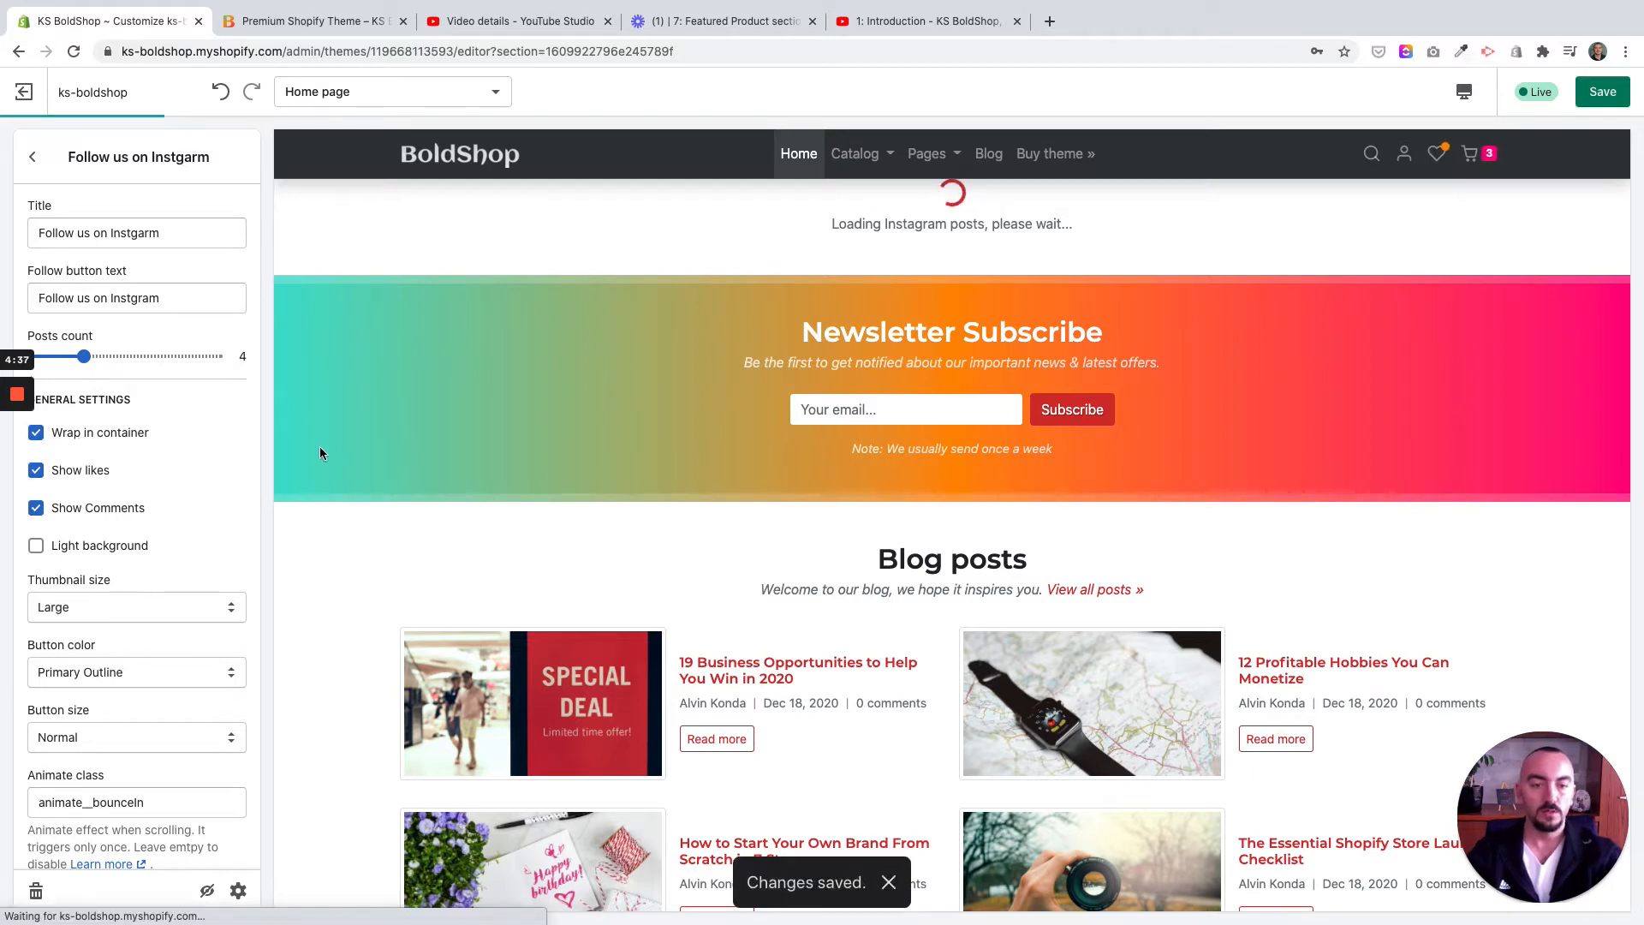
left_click(1605, 105)
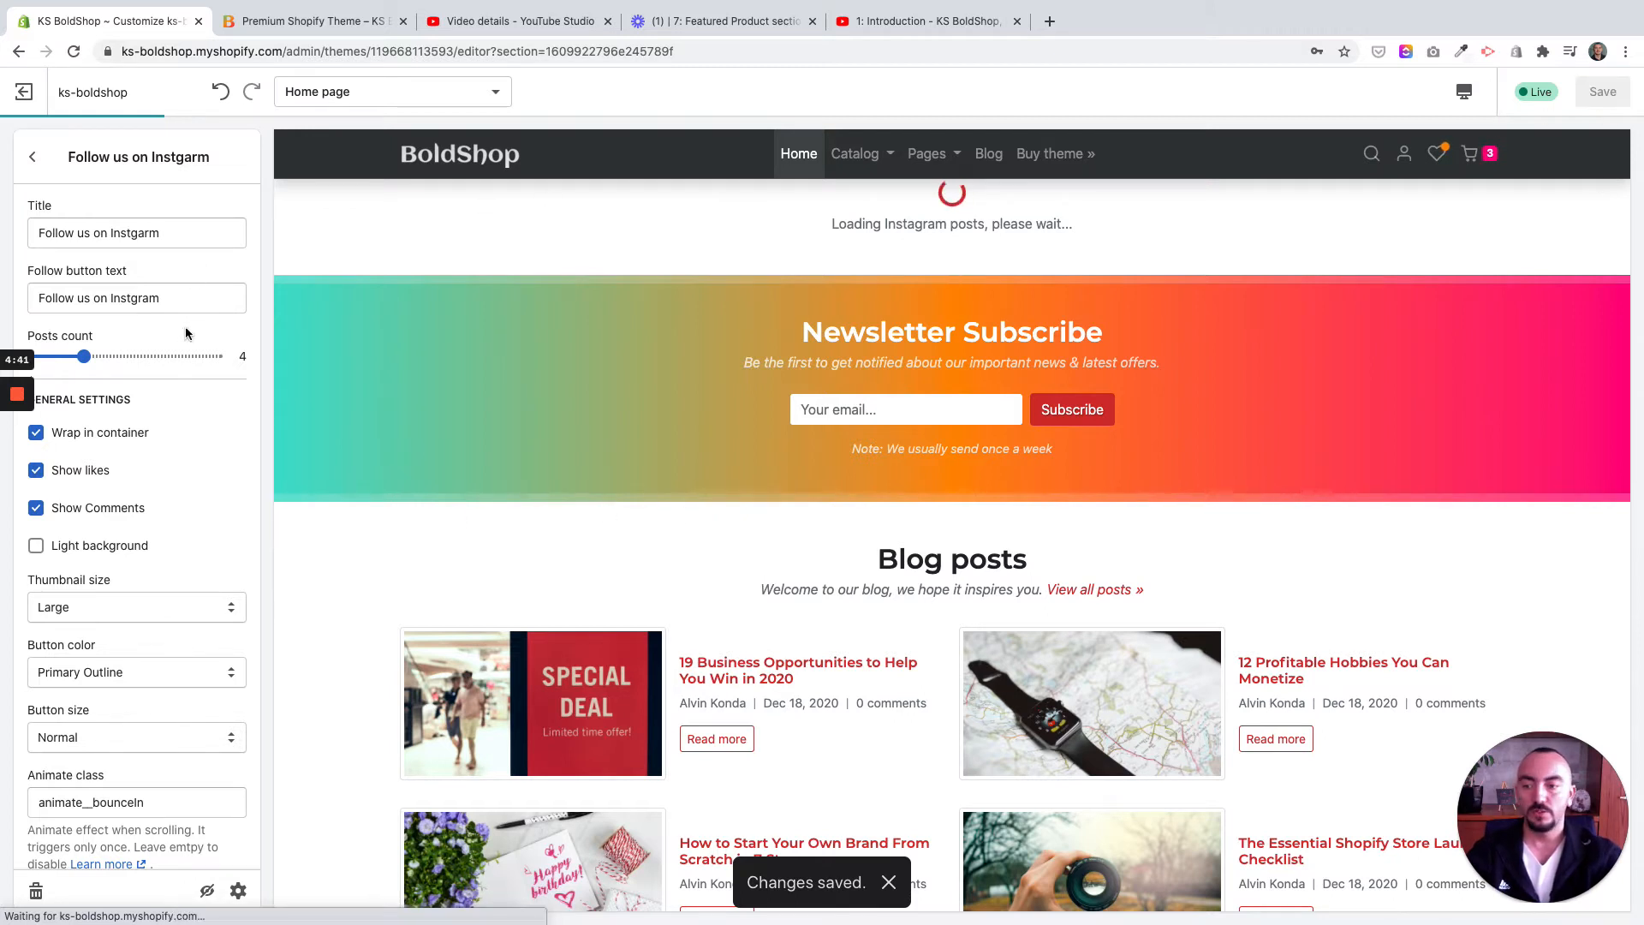
Switch to the live storefront page, reload it, and examine the Instagram posts at the large thumbnail size
scroll(113, 562, "down", 2)
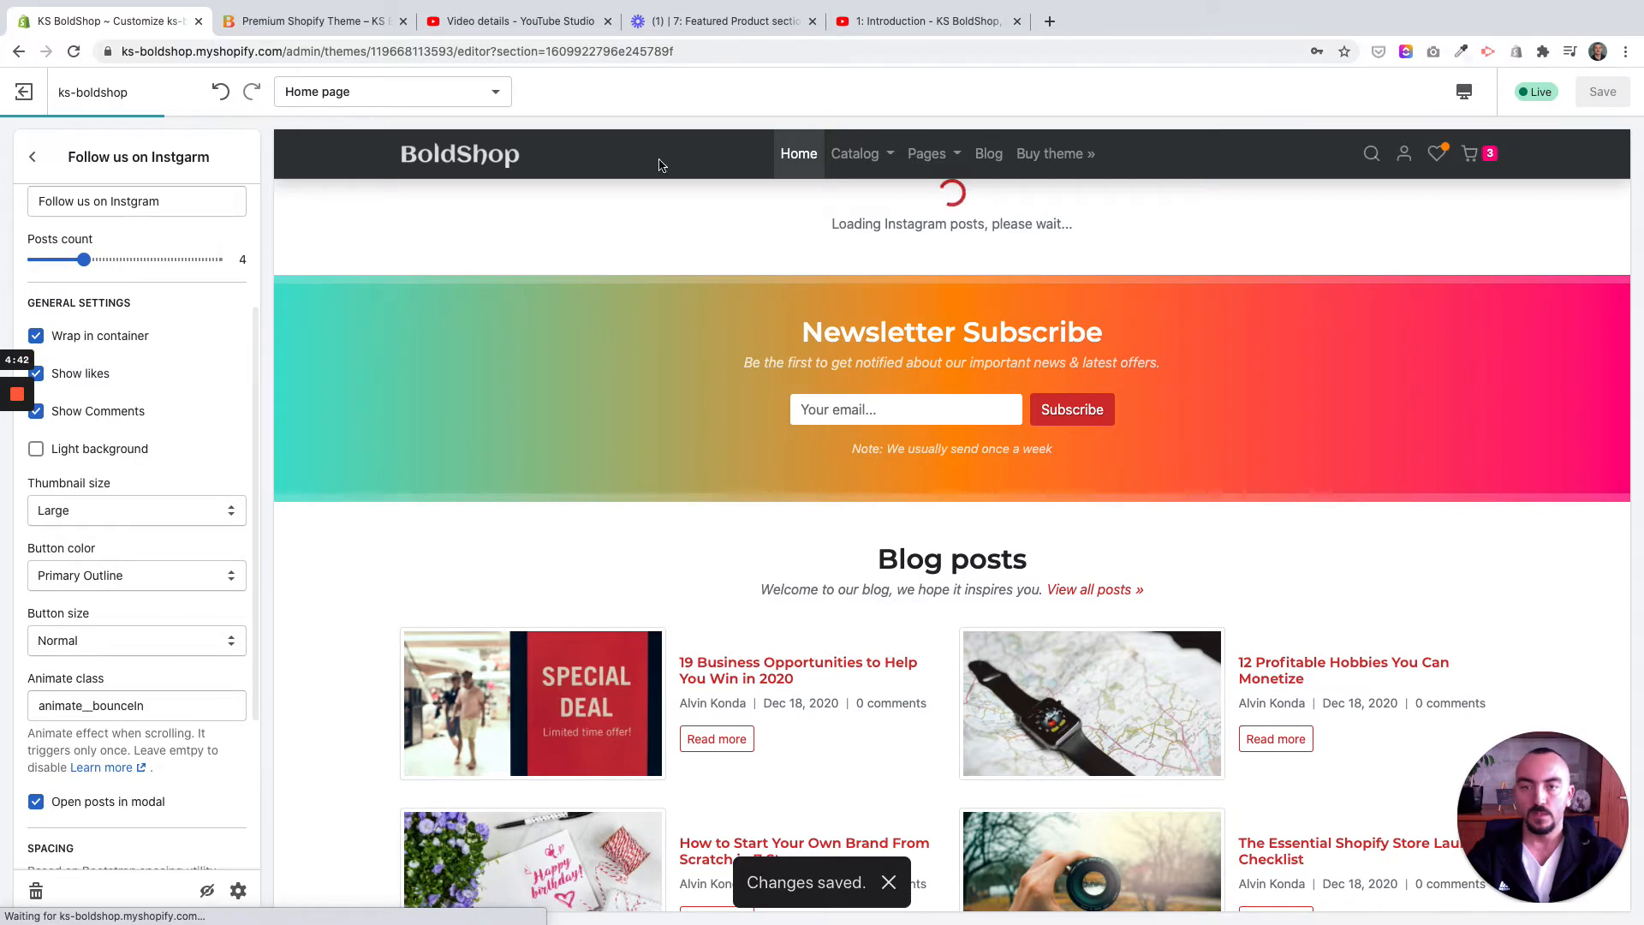
left_click(266, 30)
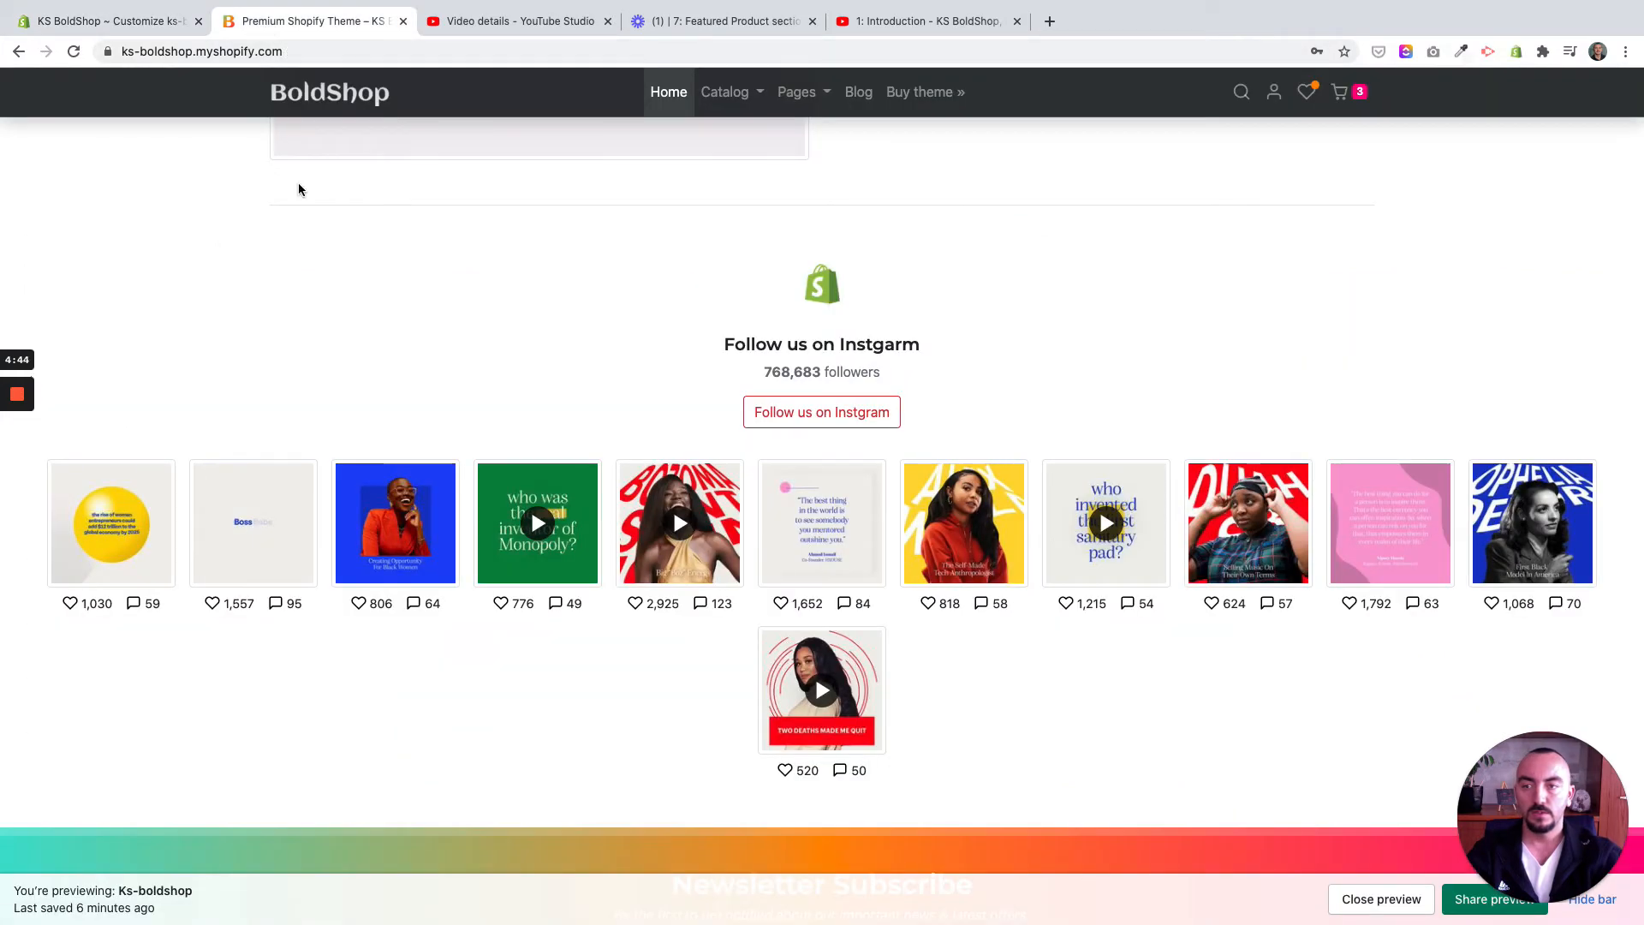
key("super+r")
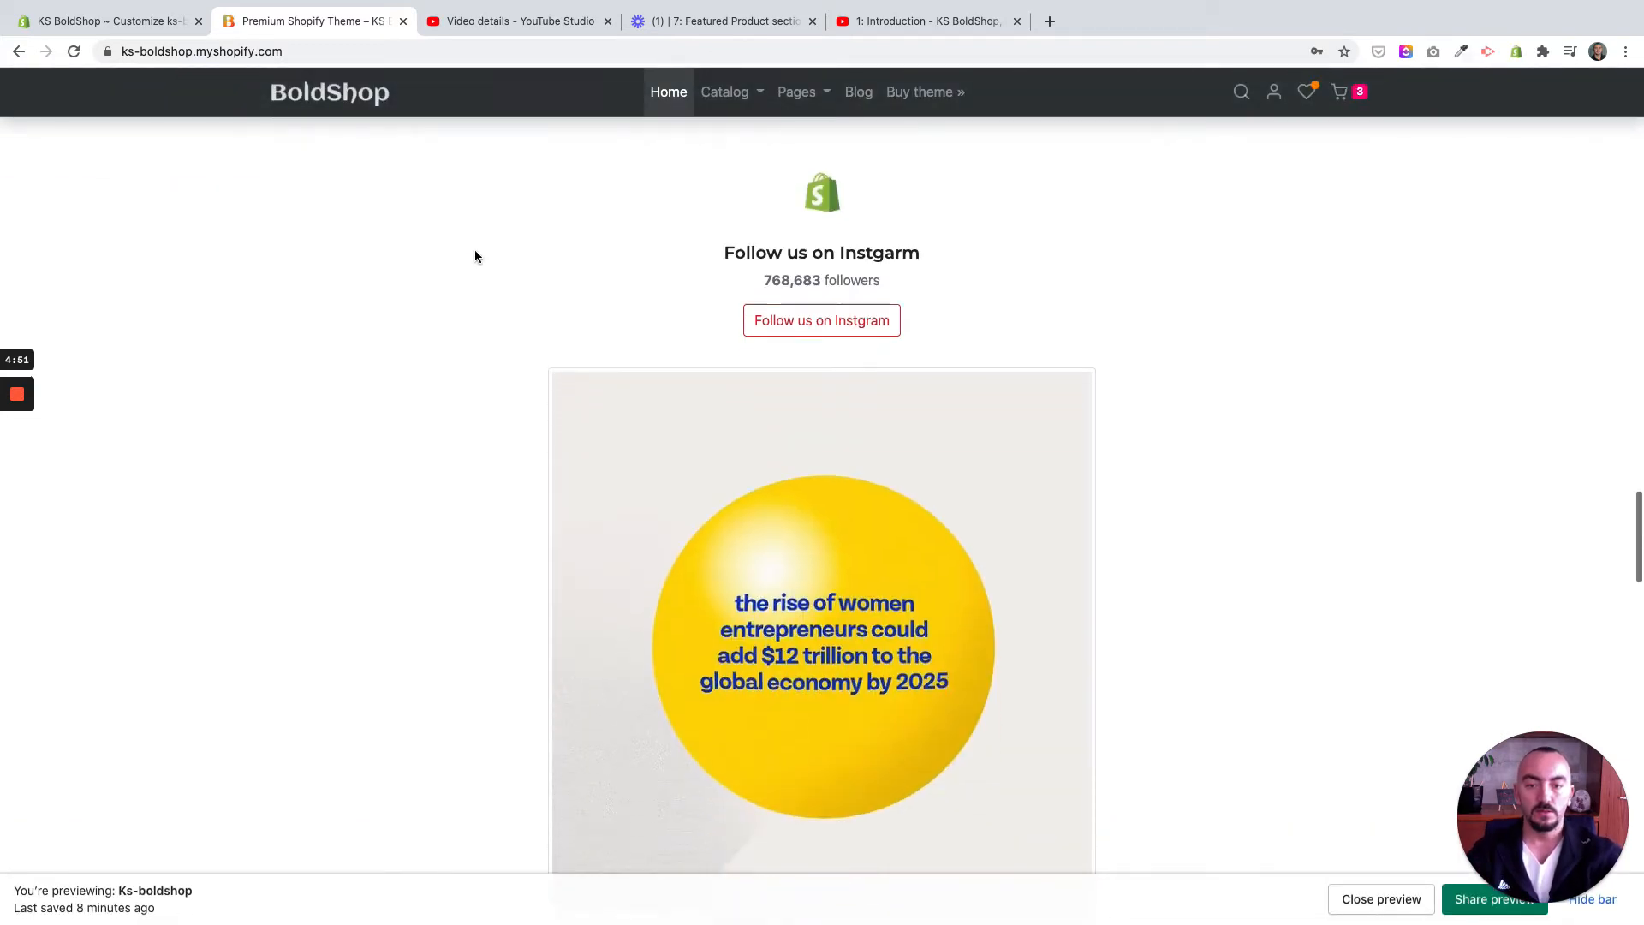
scroll(474, 255, "down", 8)
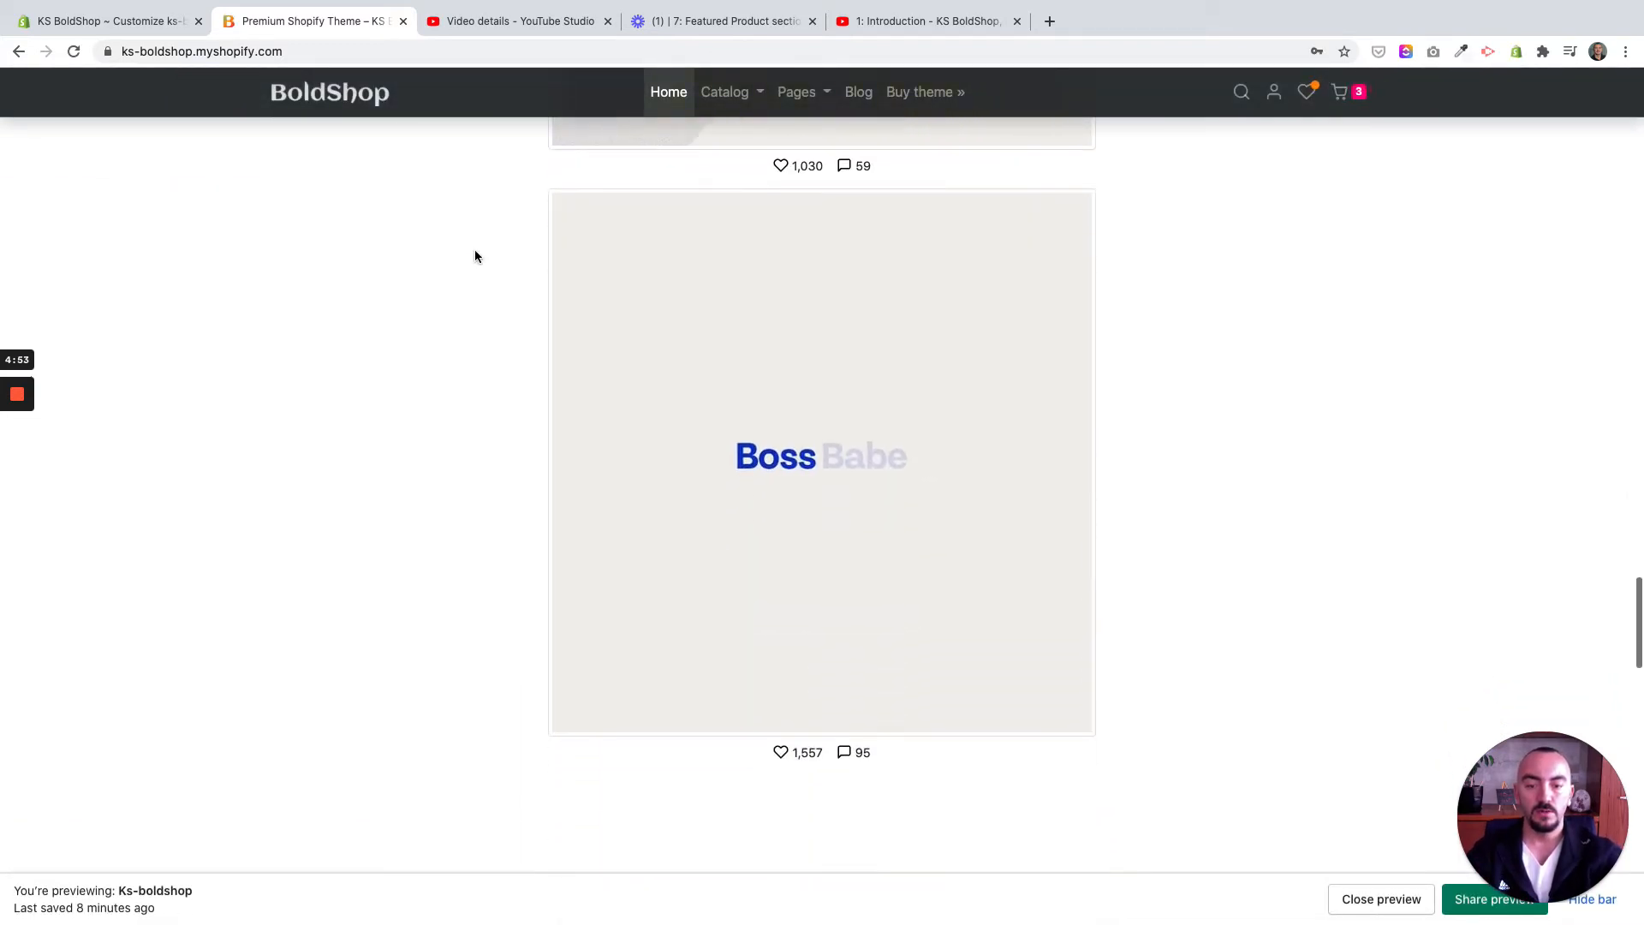
scroll(476, 256, "down", 5)
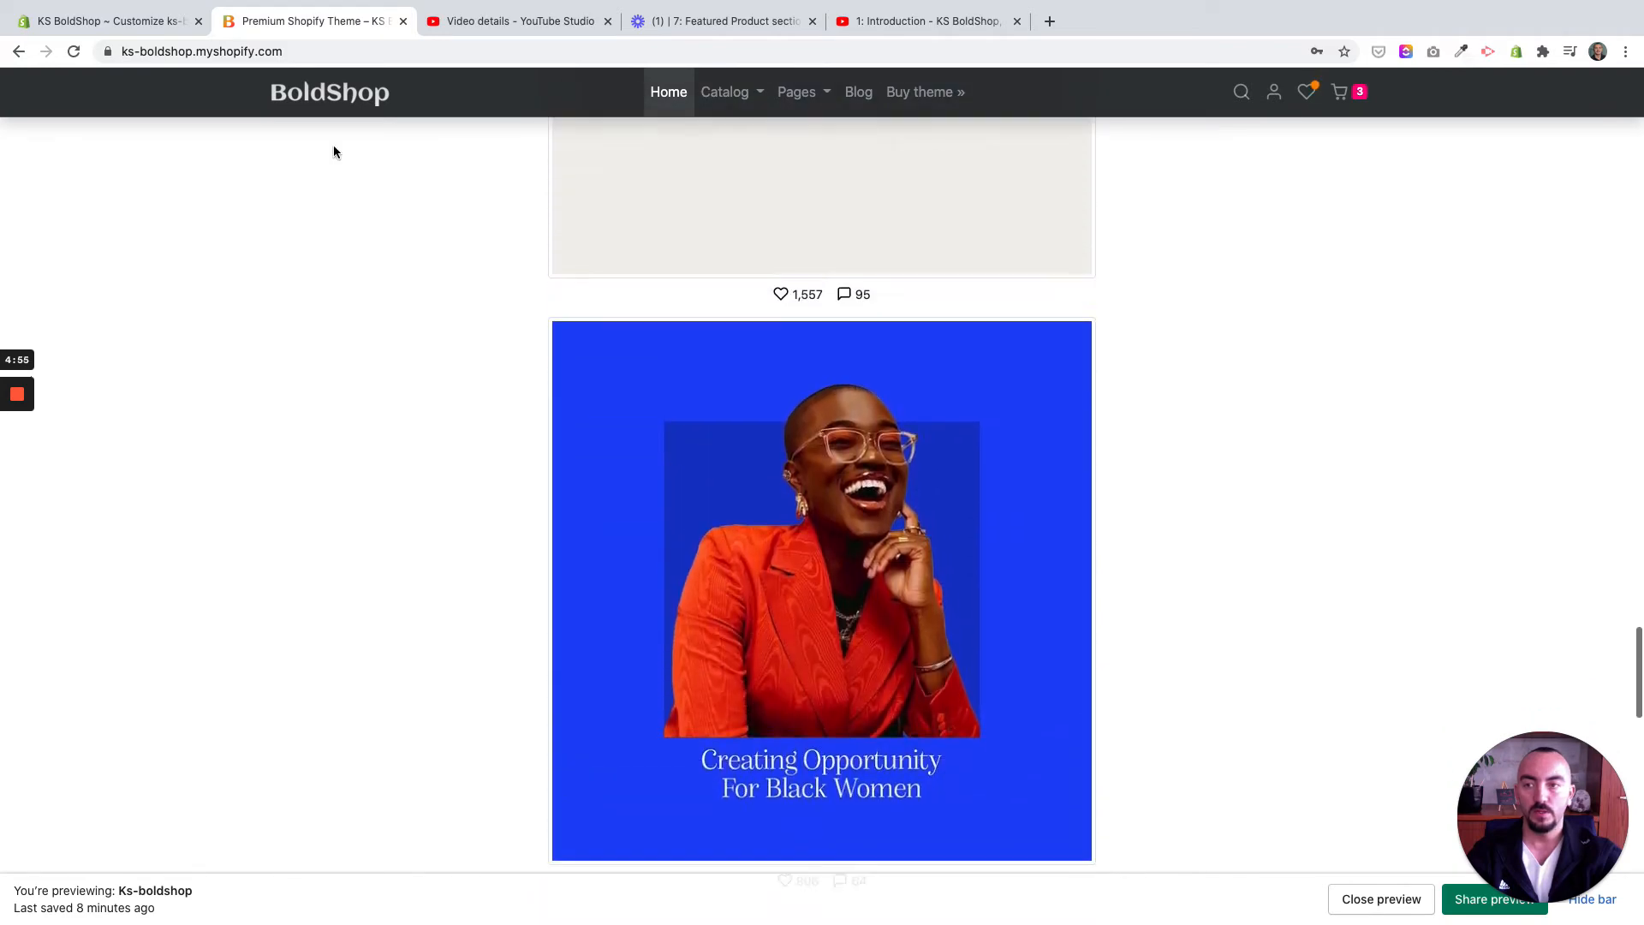
scroll(332, 146, "up", 3)
Return to the theme editor, set the Instagram thumbnail size to Medium, and save
left_click(168, 31)
left_click(95, 518)
left_click(90, 496)
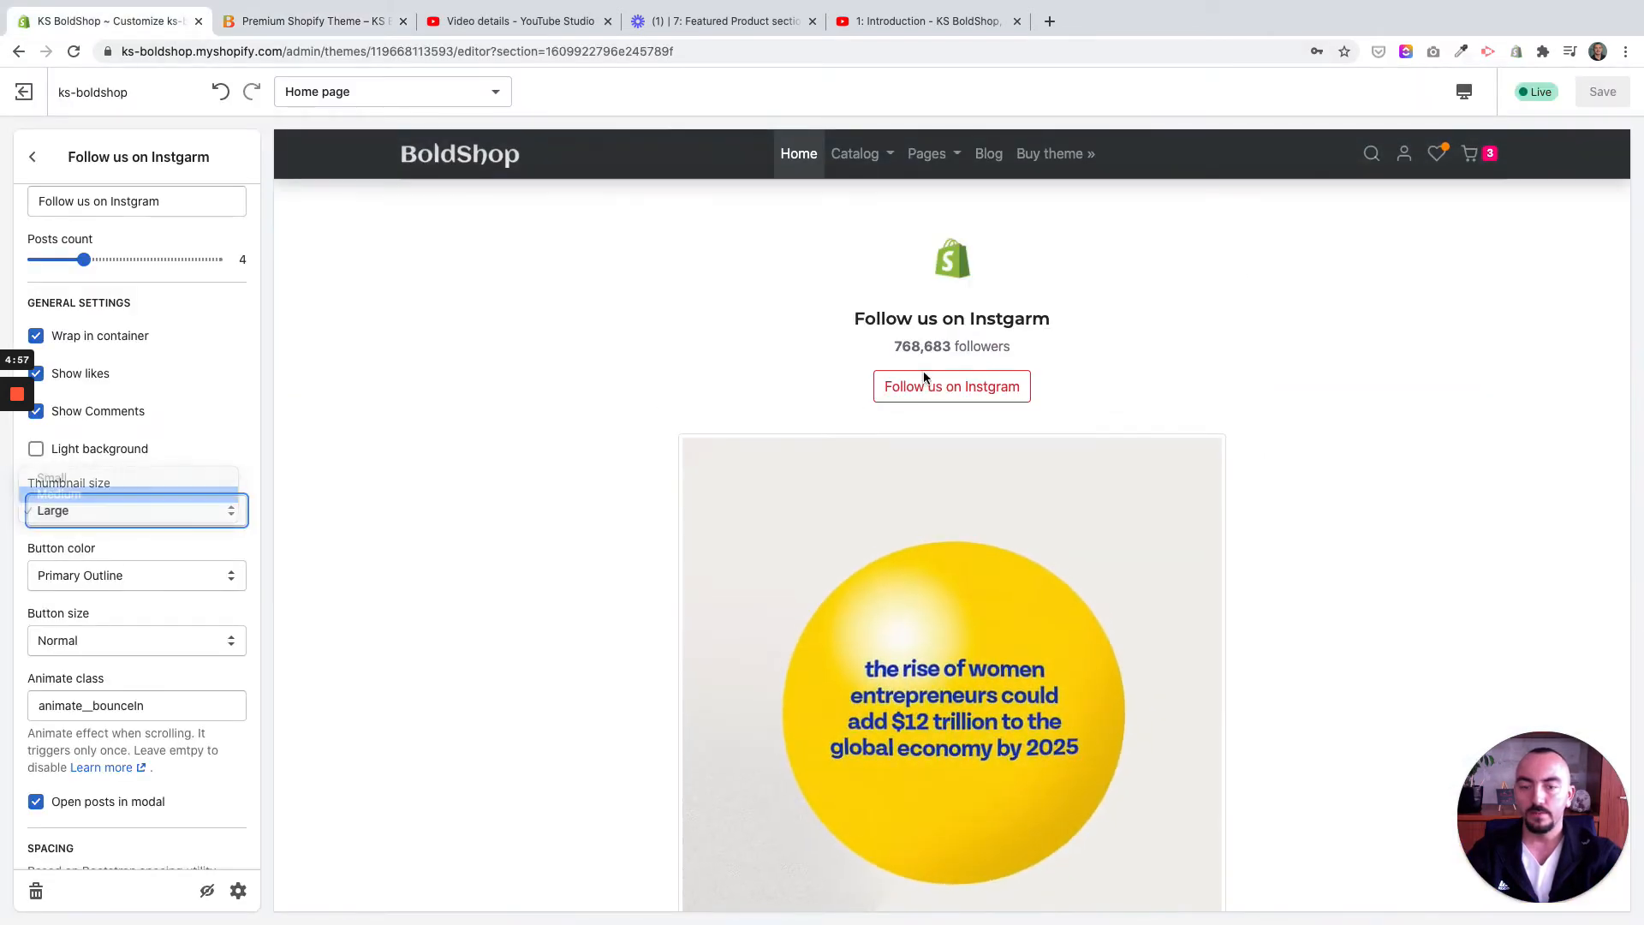
left_click(1585, 99)
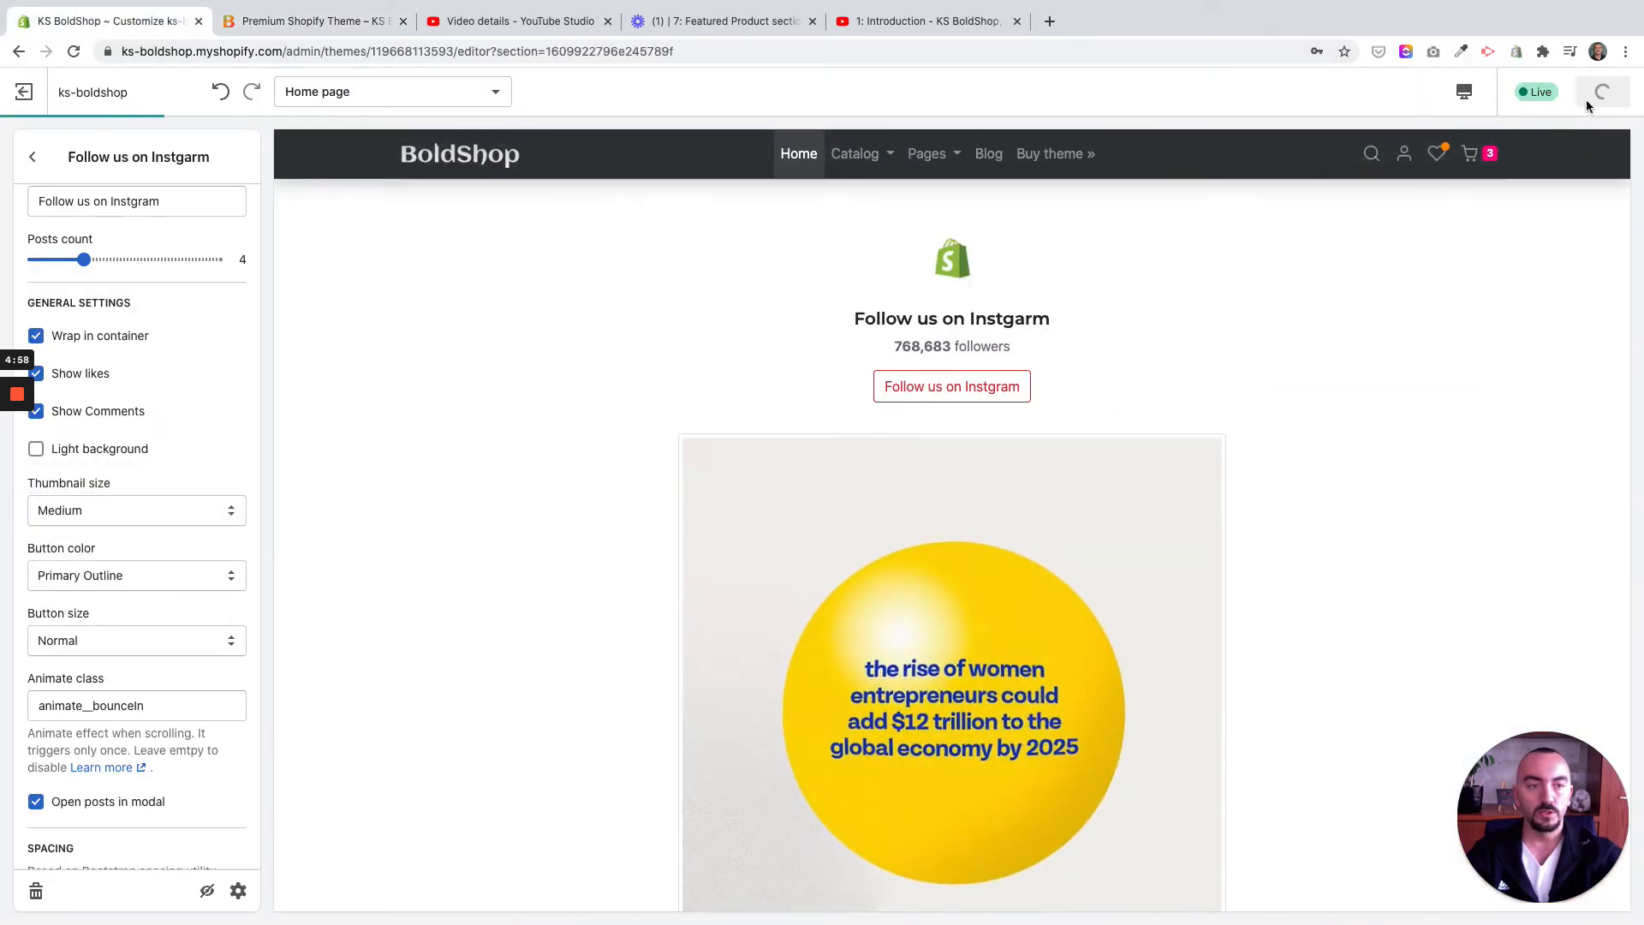
Reload the live storefront page and examine how the medium Instagram thumbnails are arranged inside the container
left_click(342, 23)
scroll(360, 181, "up", 3)
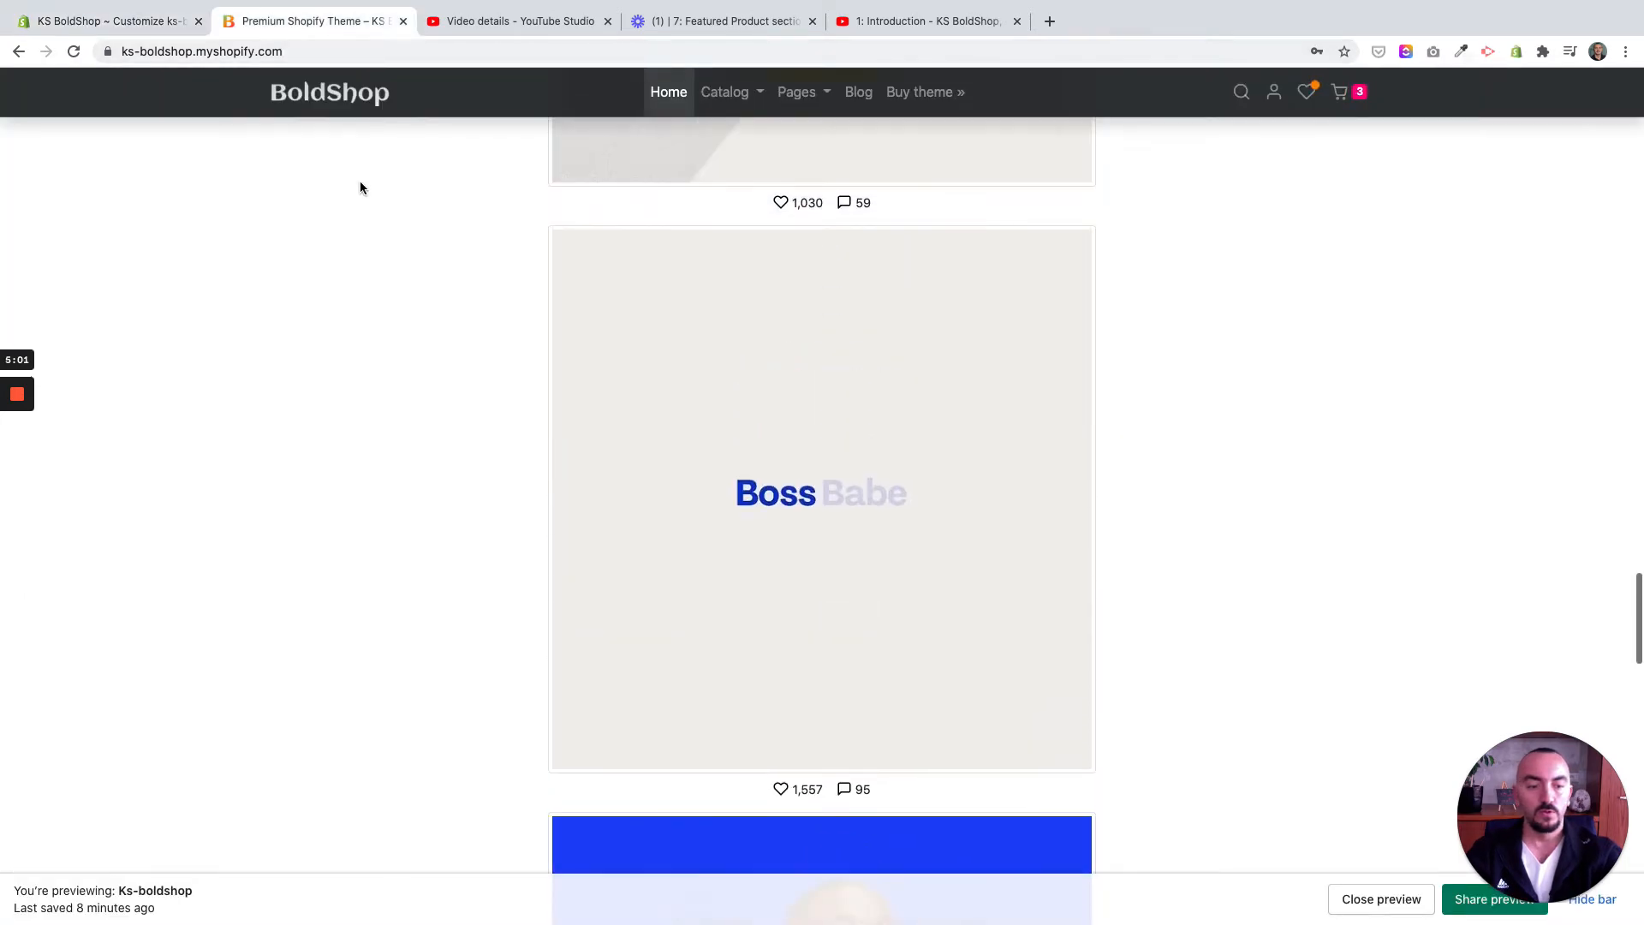
scroll(360, 188, "up", 5)
key("super+r")
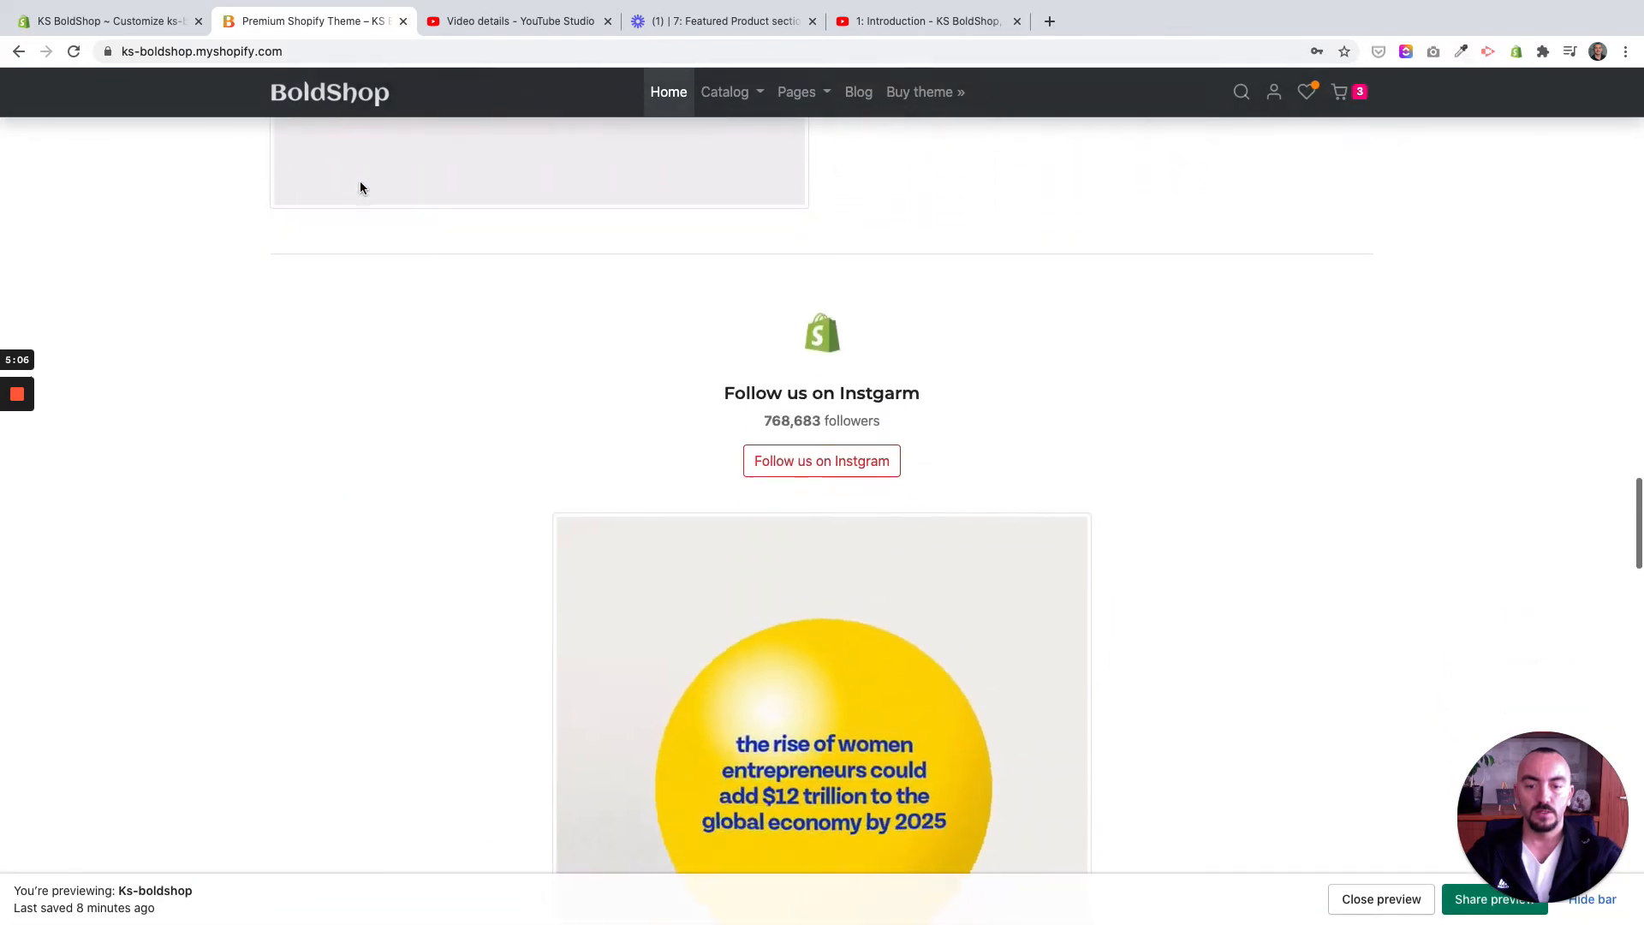
scroll(359, 187, "down", 2)
key("super+r")
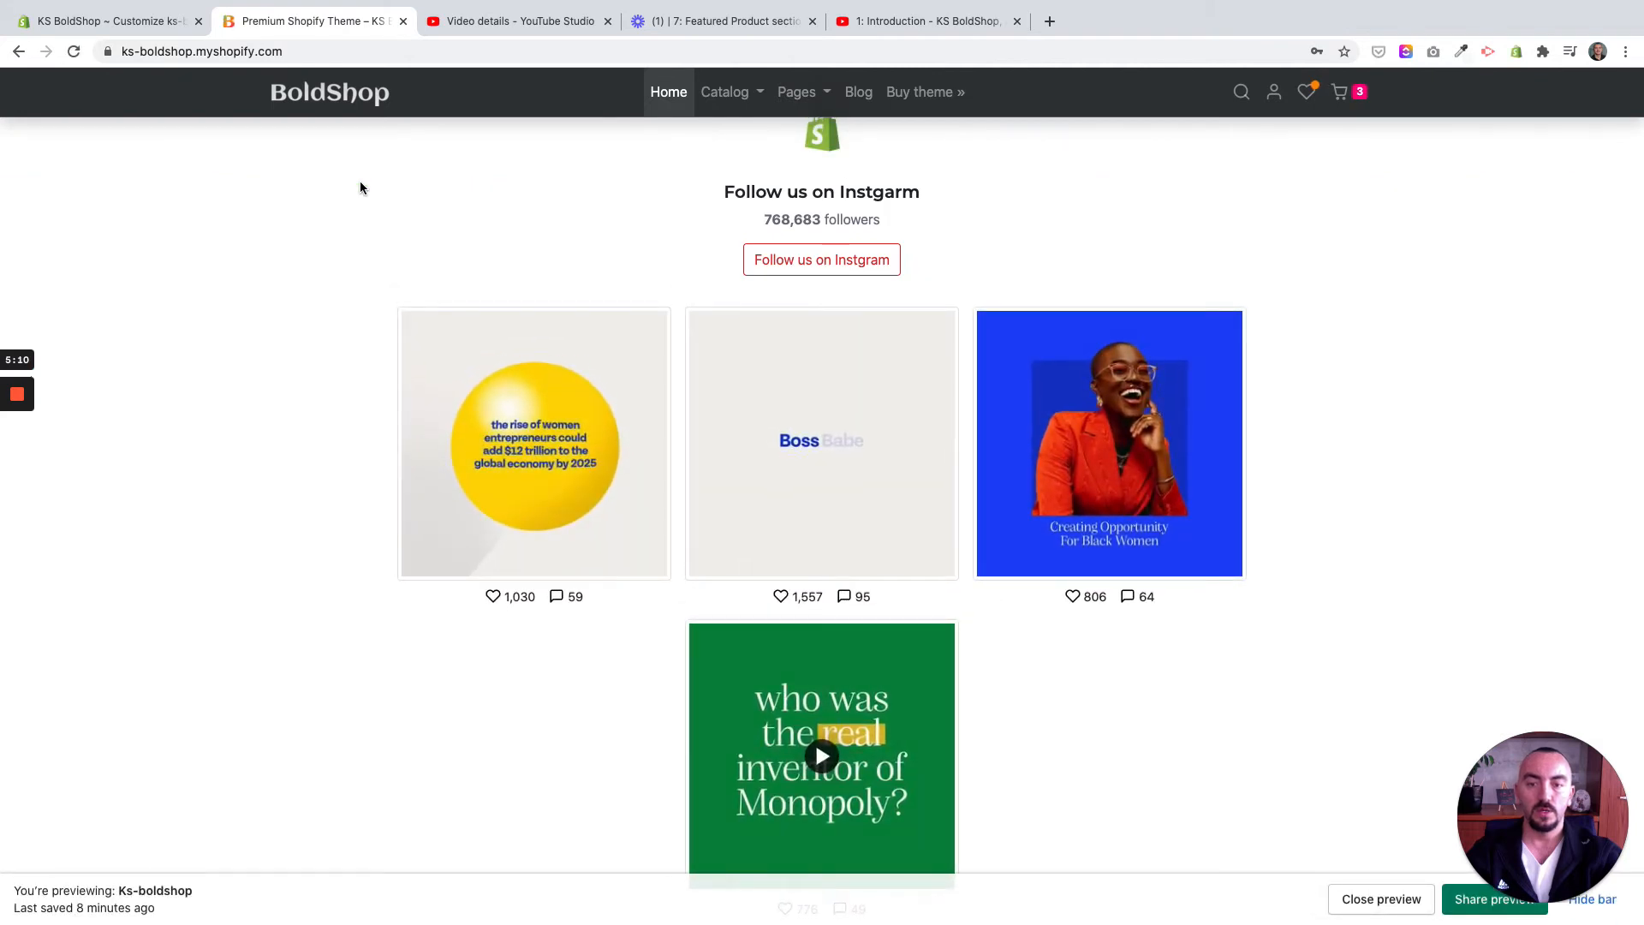
scroll(475, 270, "up", 1)
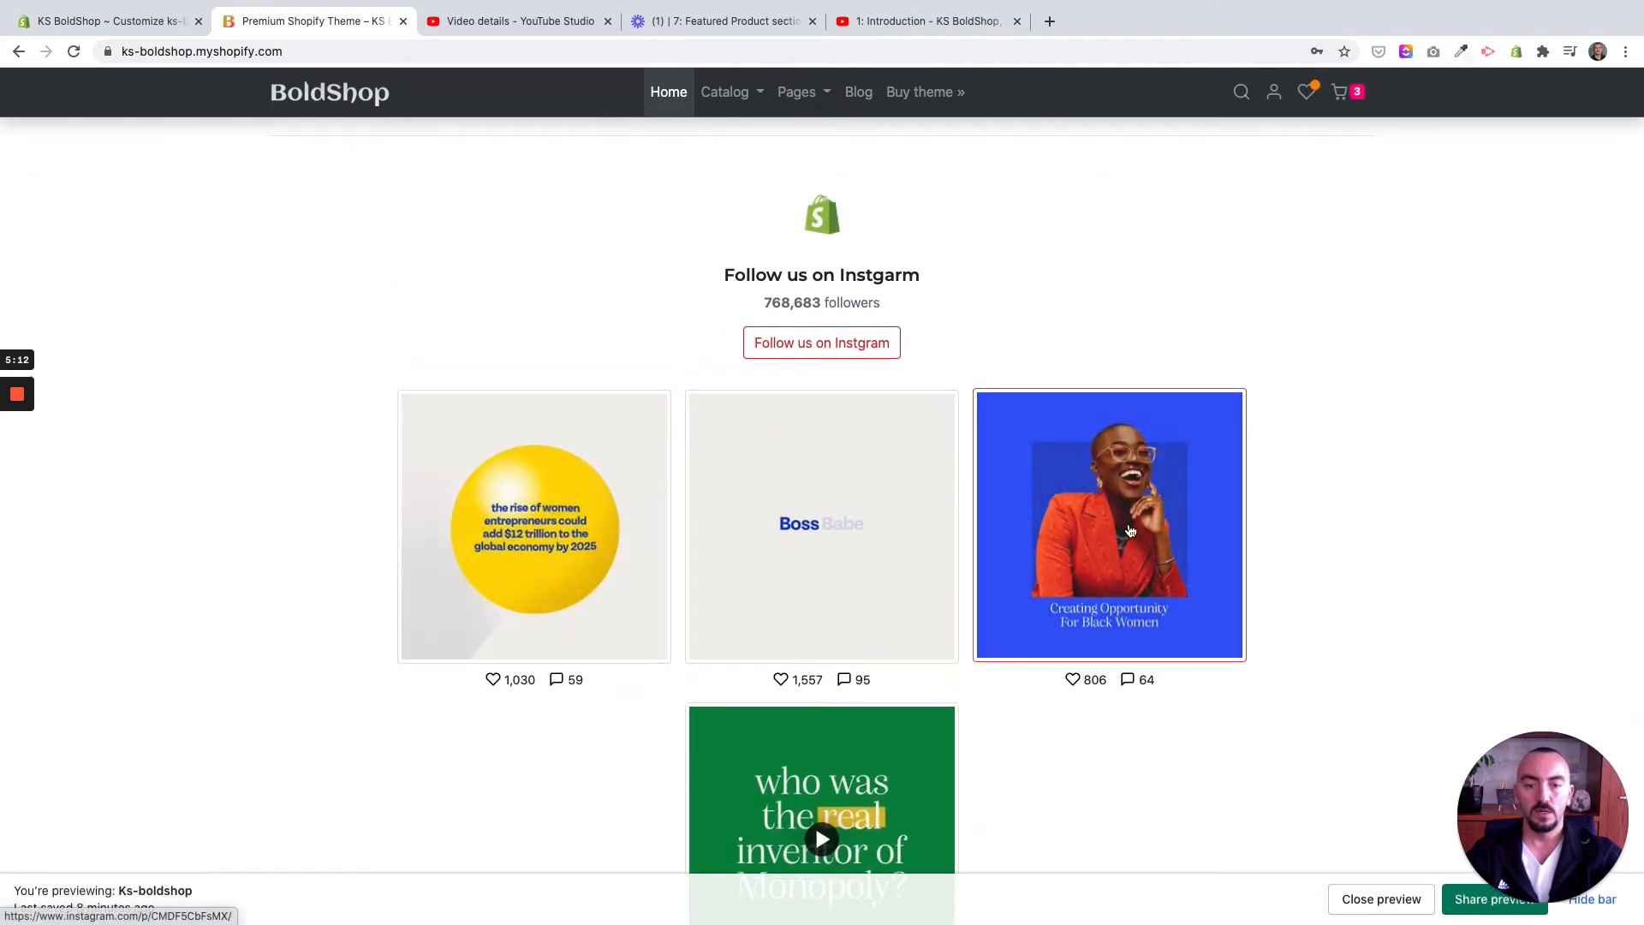
scroll(1130, 531, "down", 2)
scroll(1130, 531, "up", 1)
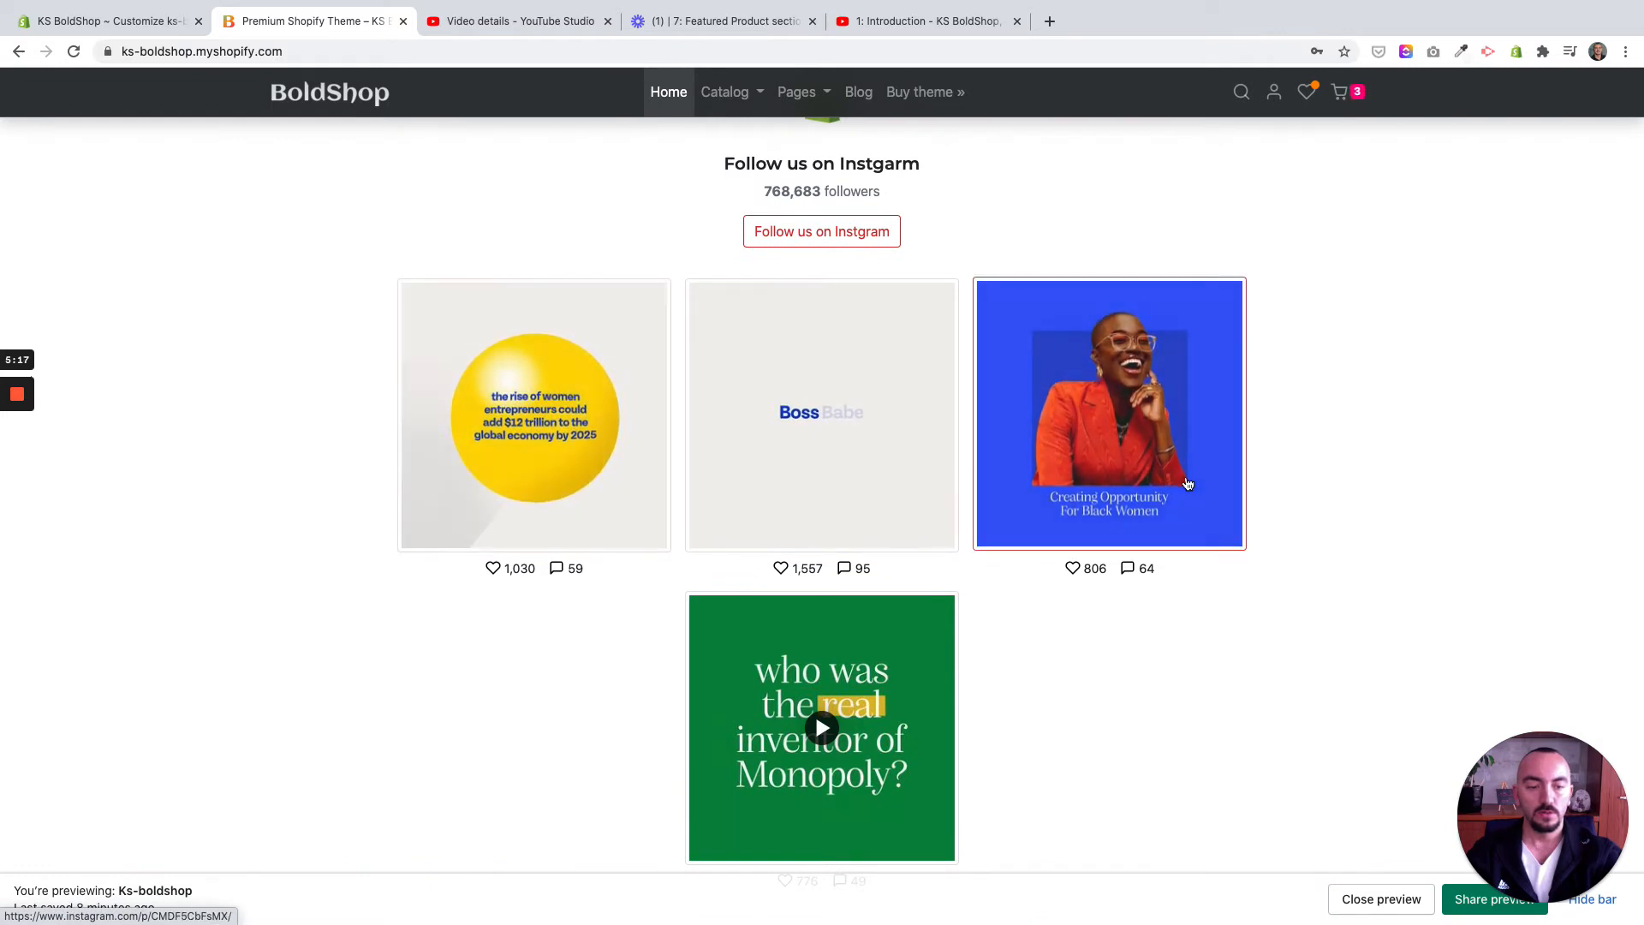
scroll(676, 367, "up", 1)
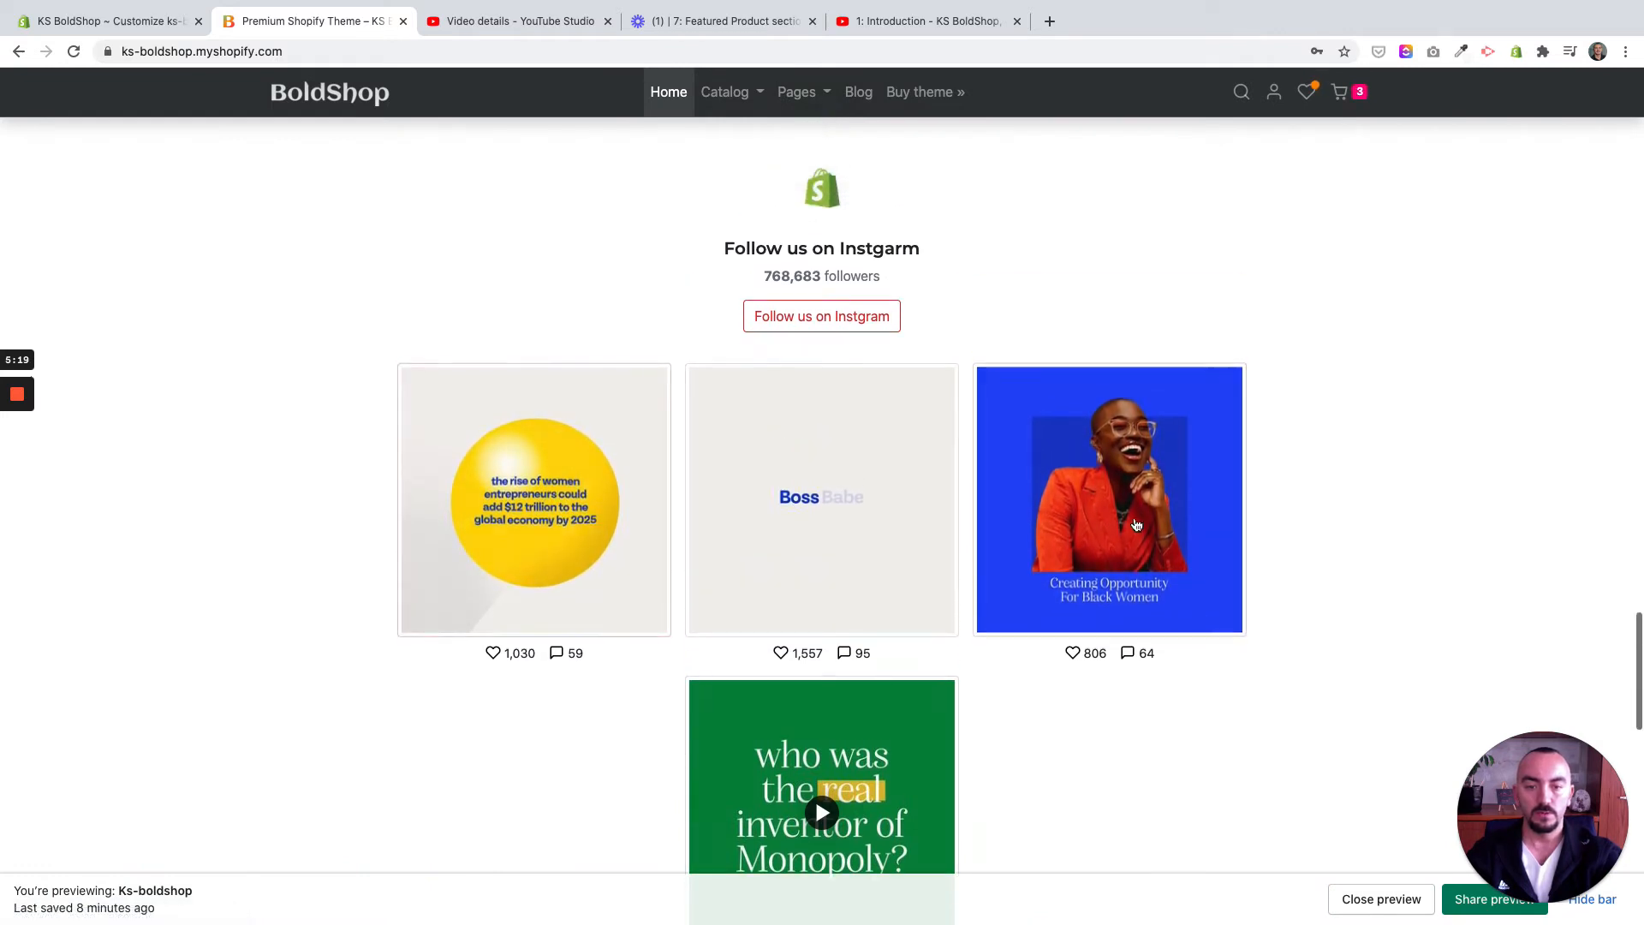
scroll(1079, 528, "down", 1)
scroll(983, 682, "down", 1)
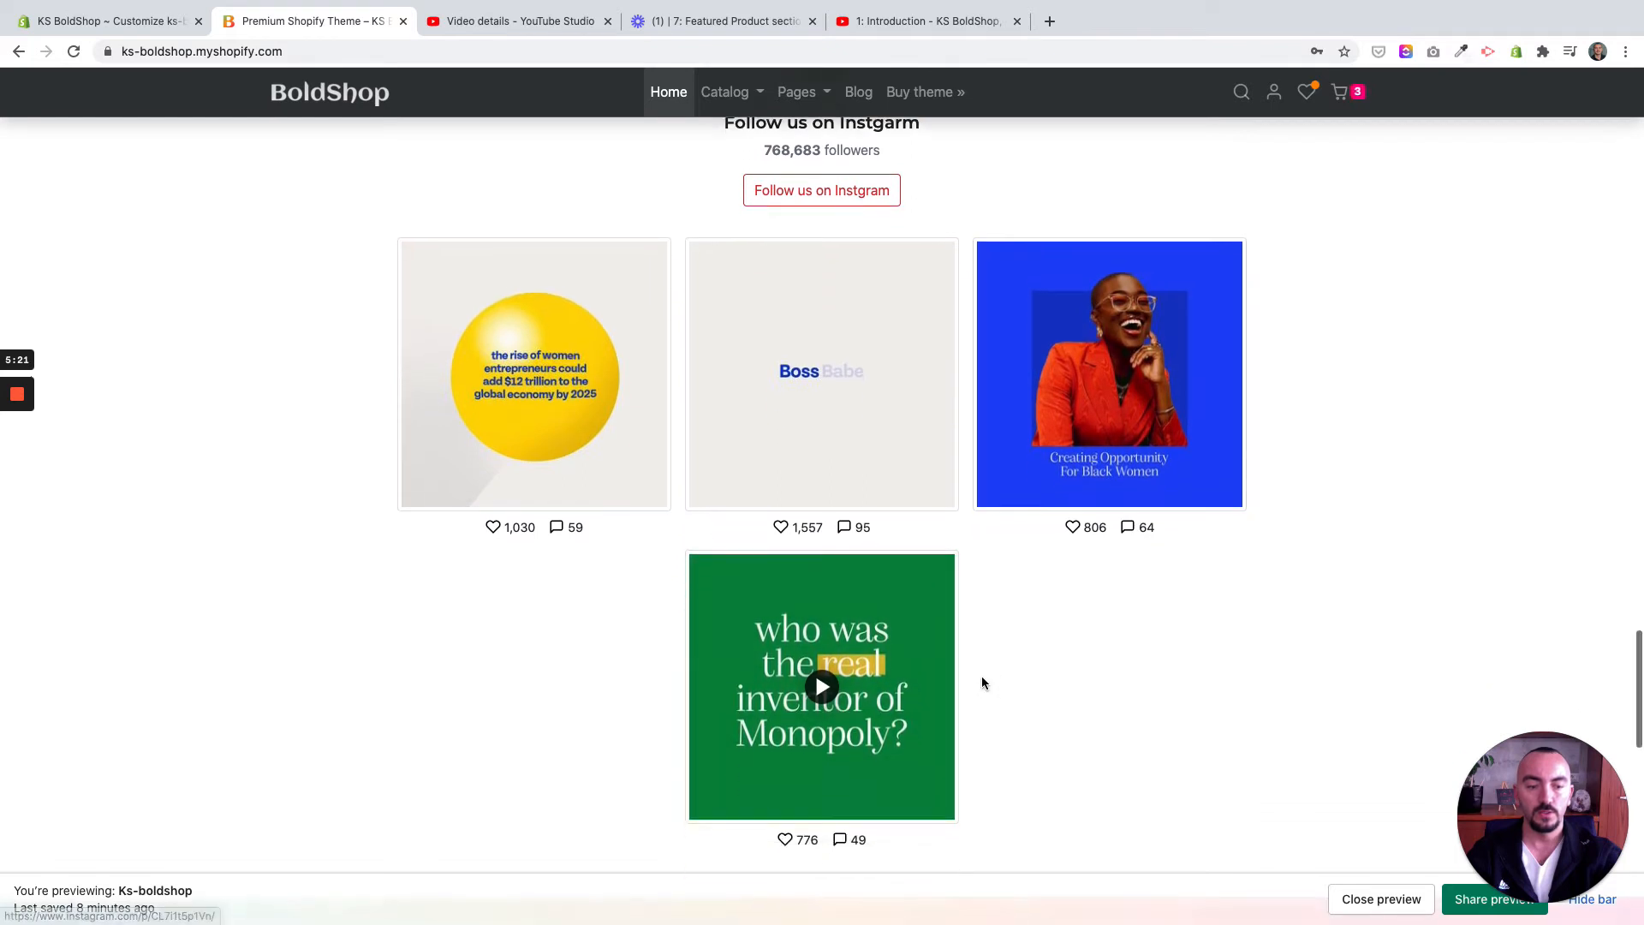
scroll(1131, 431, "up", 2)
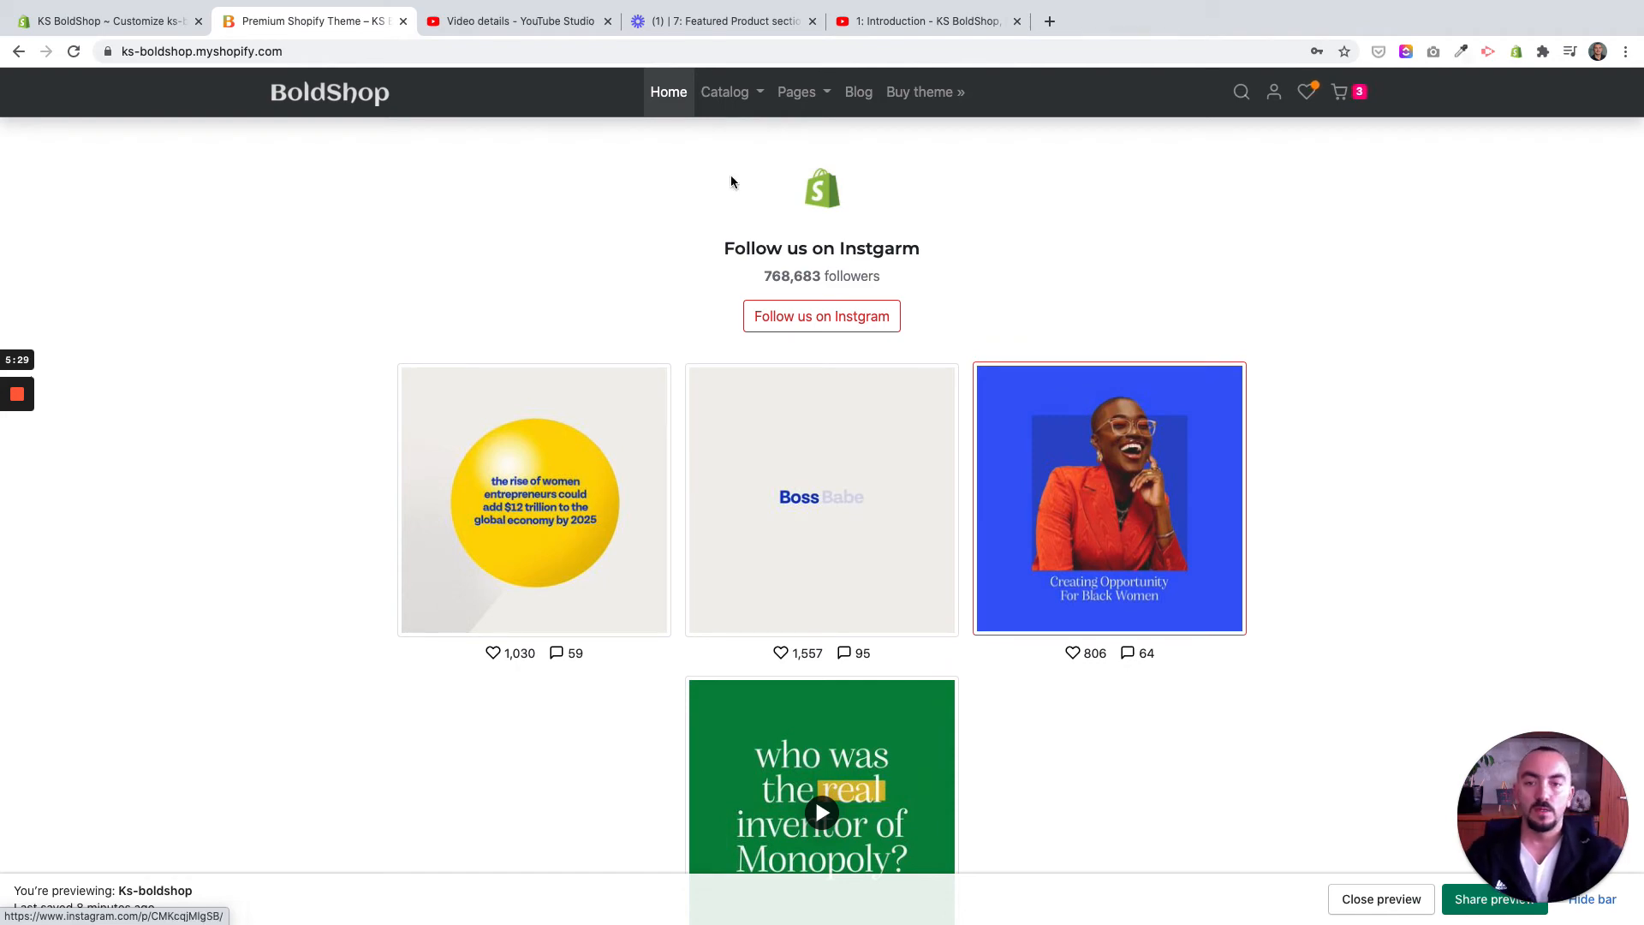
Set the Instagram follow button's color to Primary in the theme editor and view the available button sizes
left_click(152, 30)
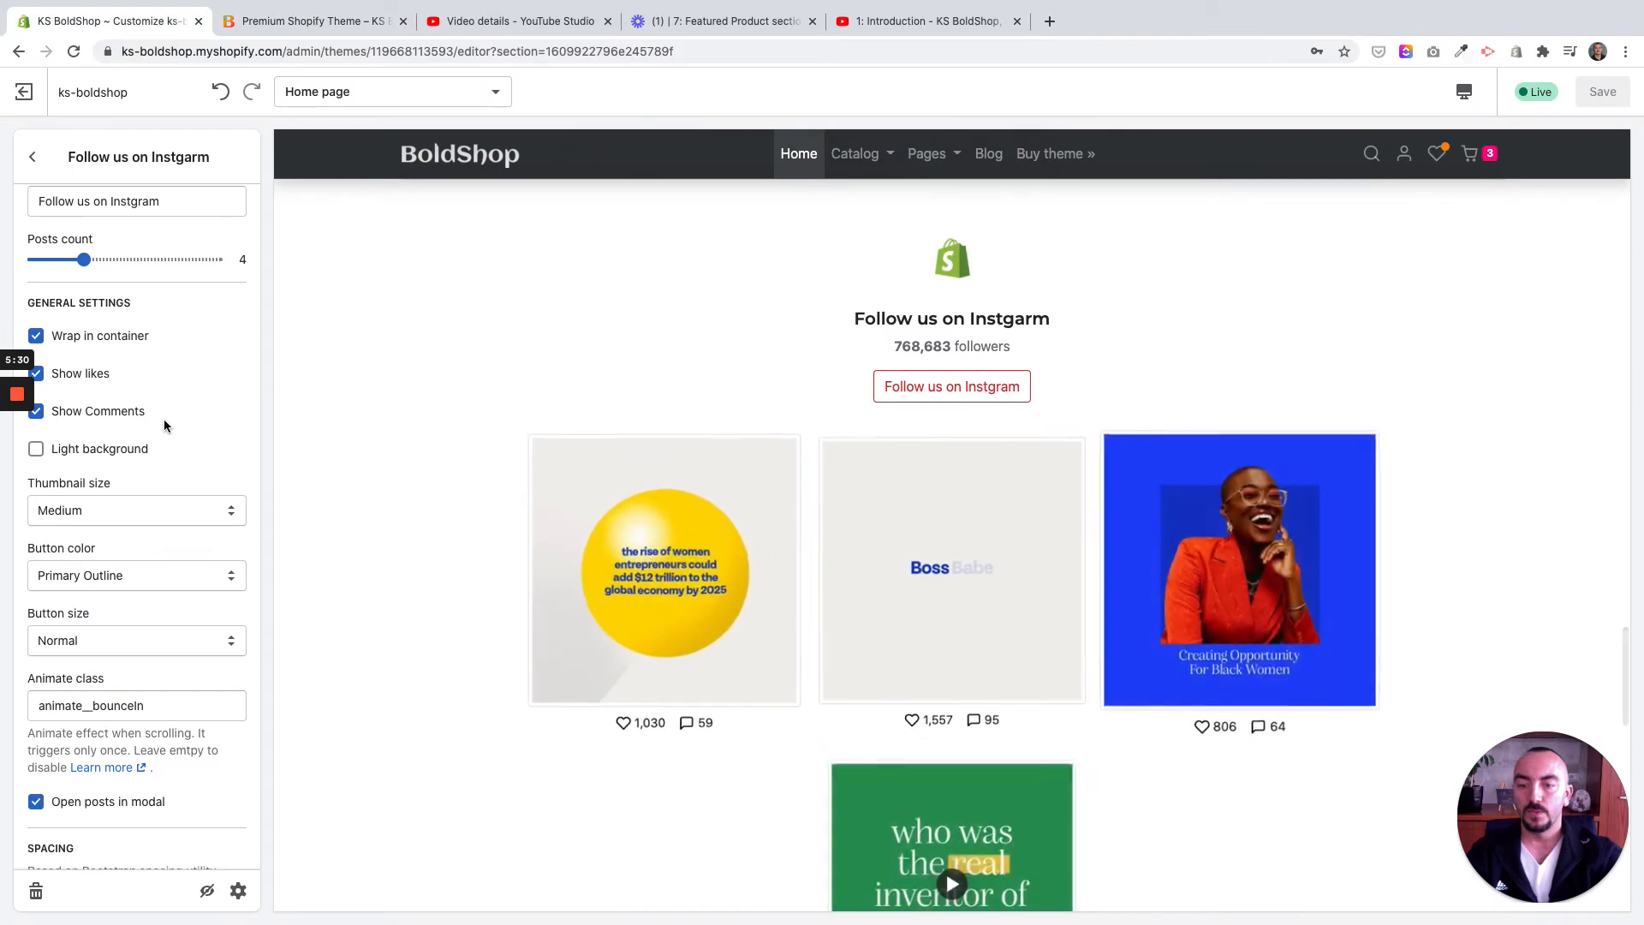
scroll(121, 471, "down", 2)
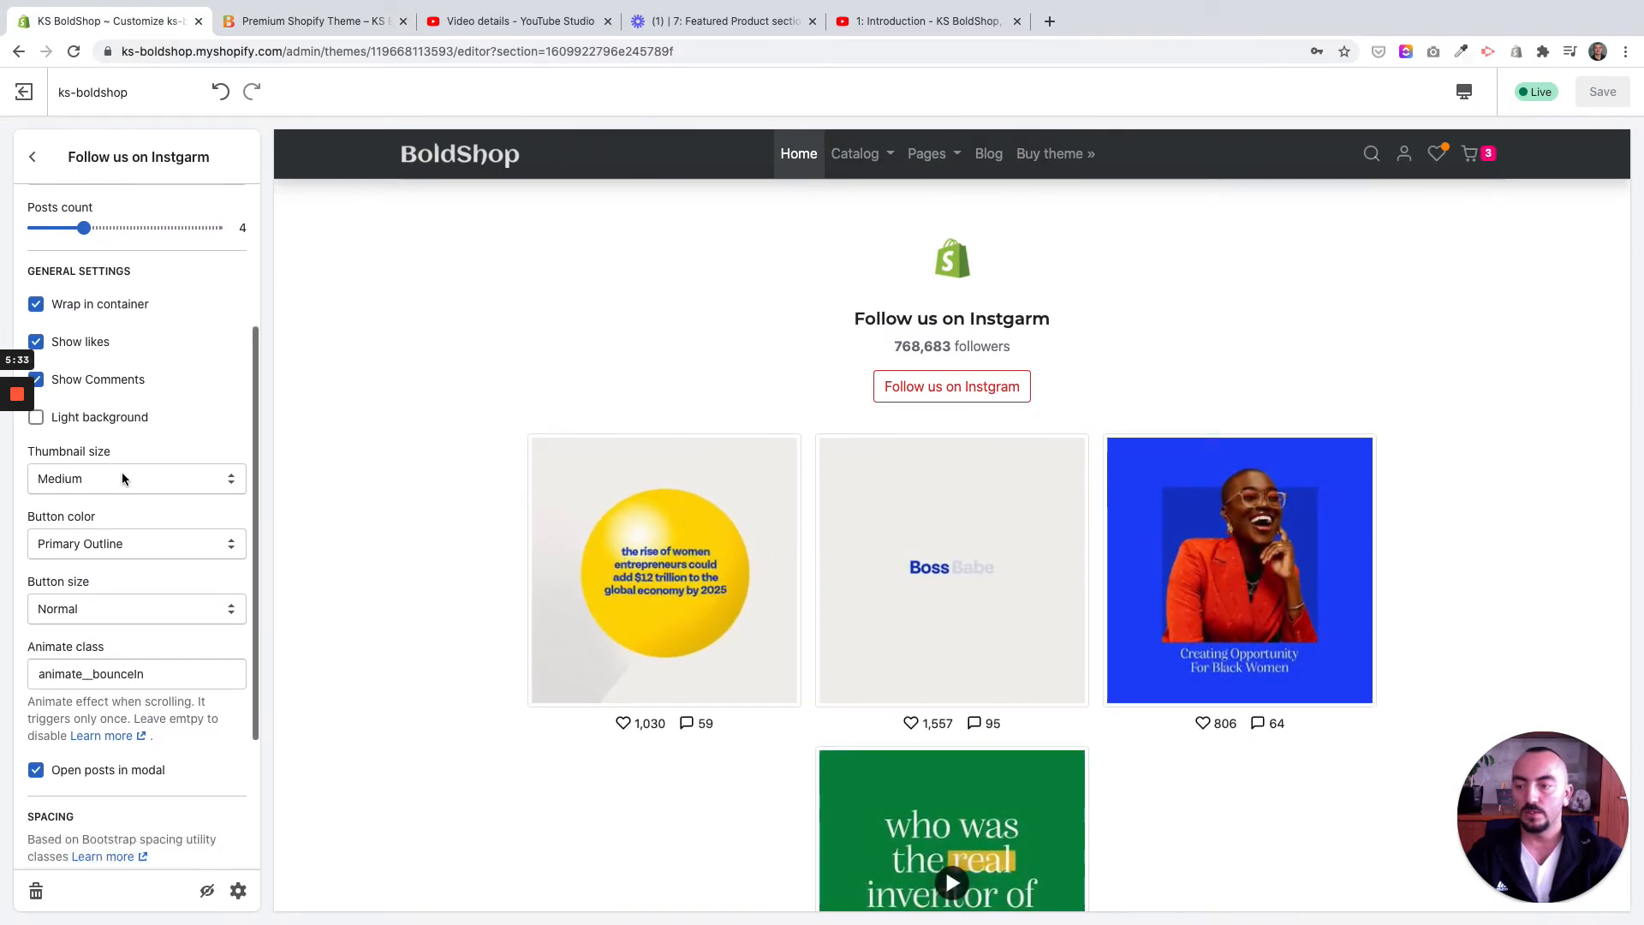
scroll(126, 464, "down", 1)
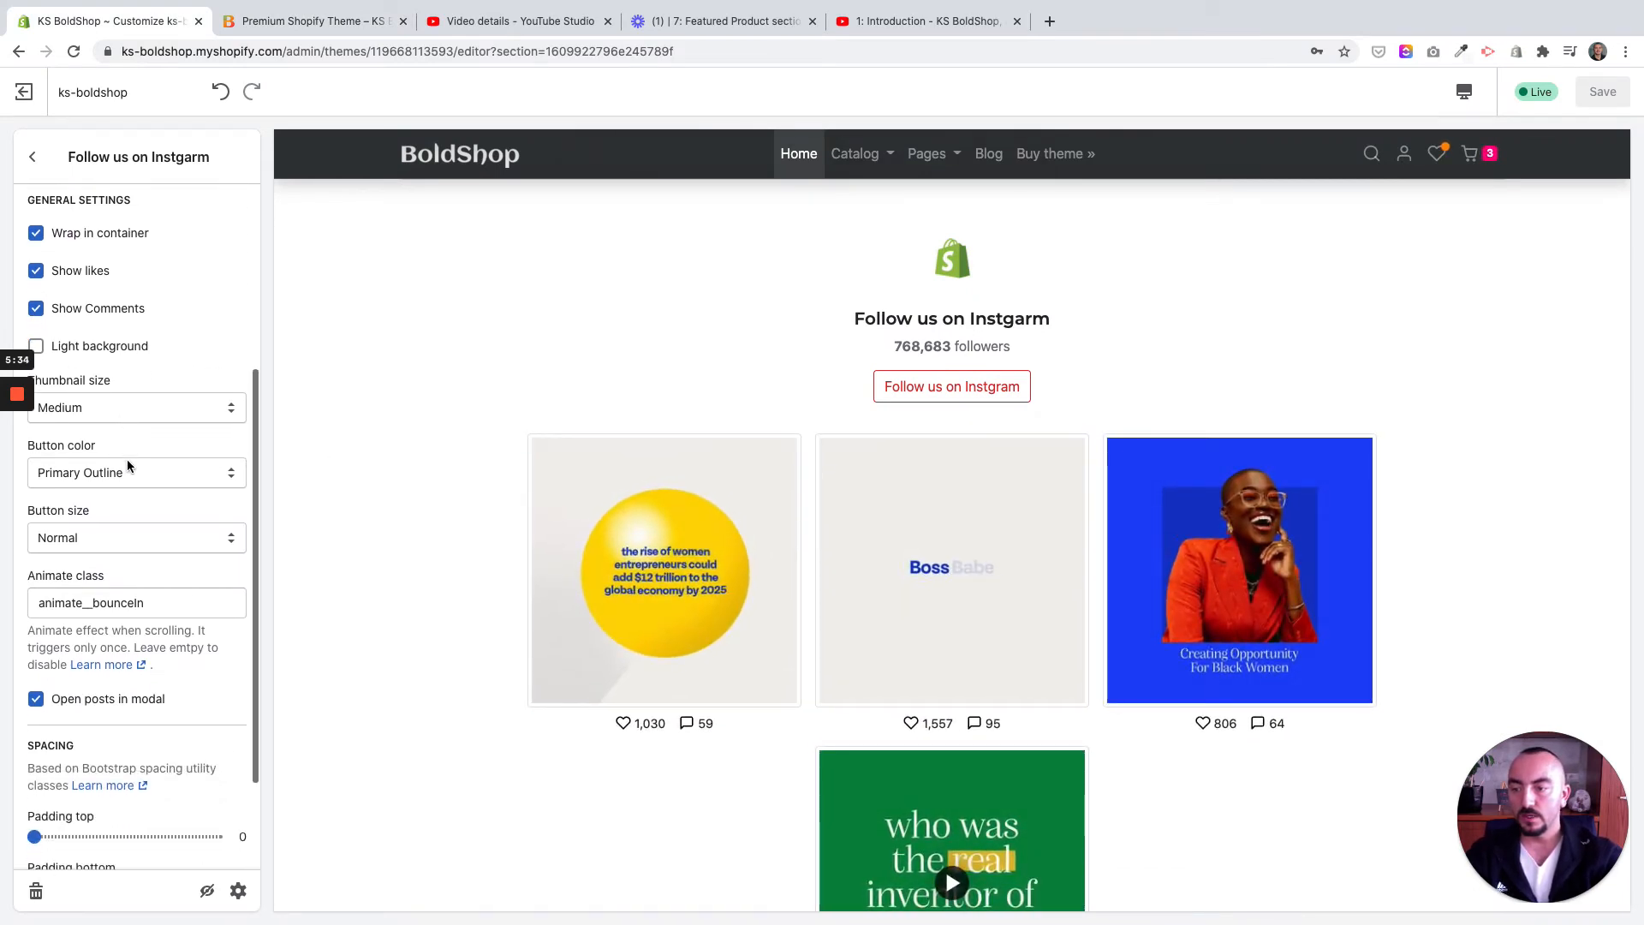
scroll(347, 510, "down", 1)
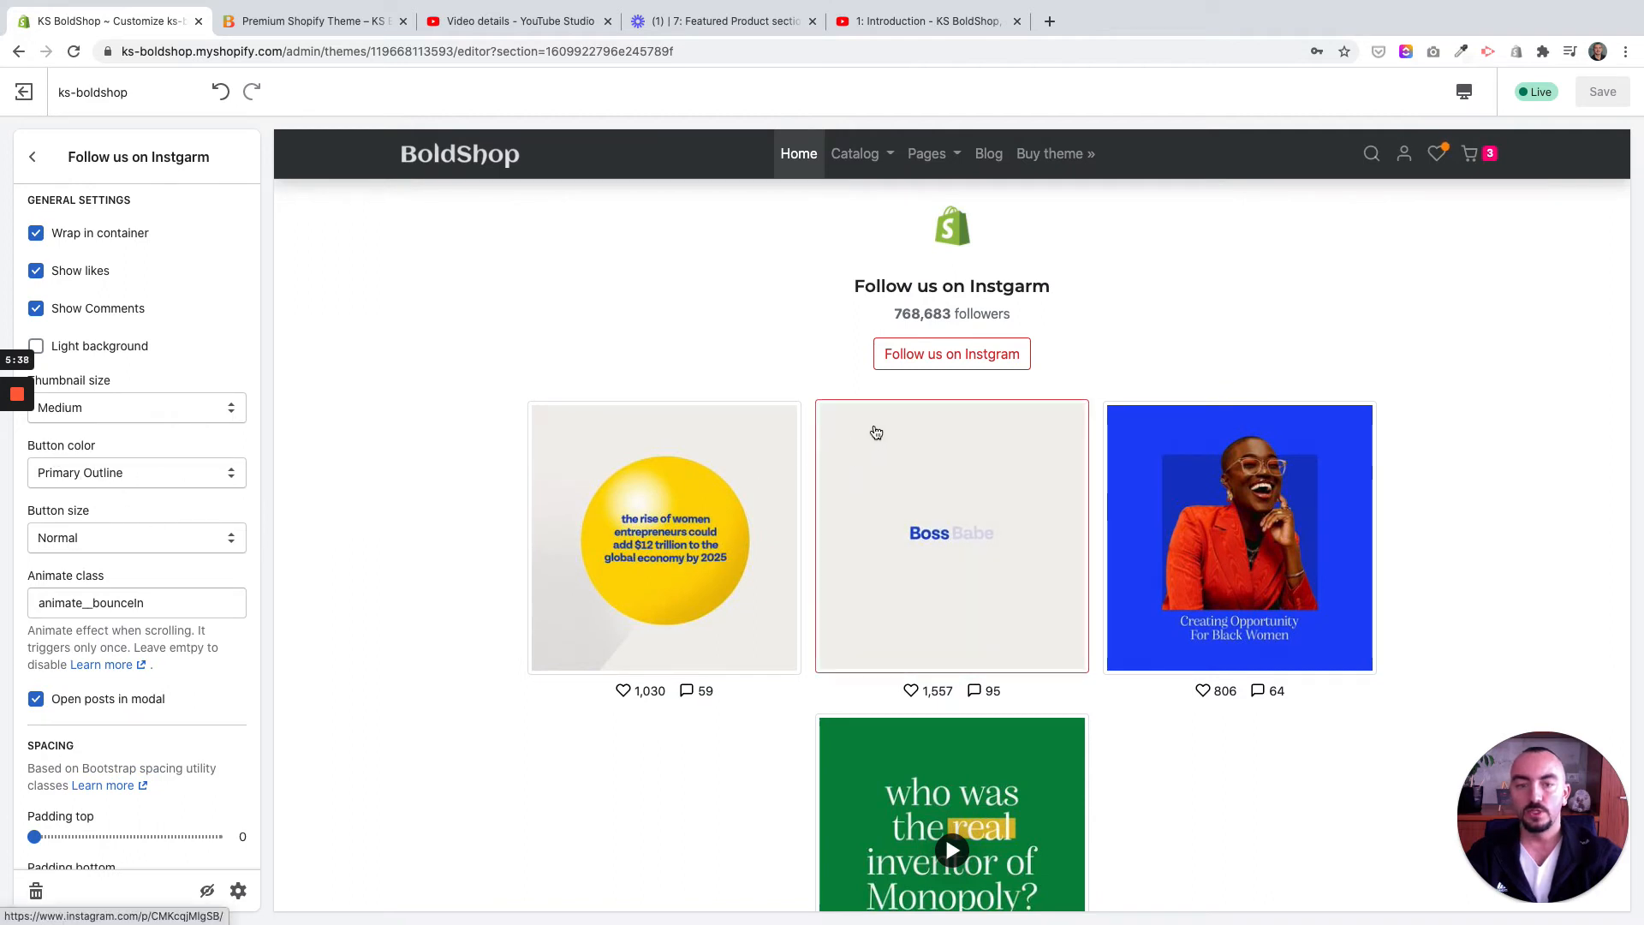
scroll(899, 386, "up", 1)
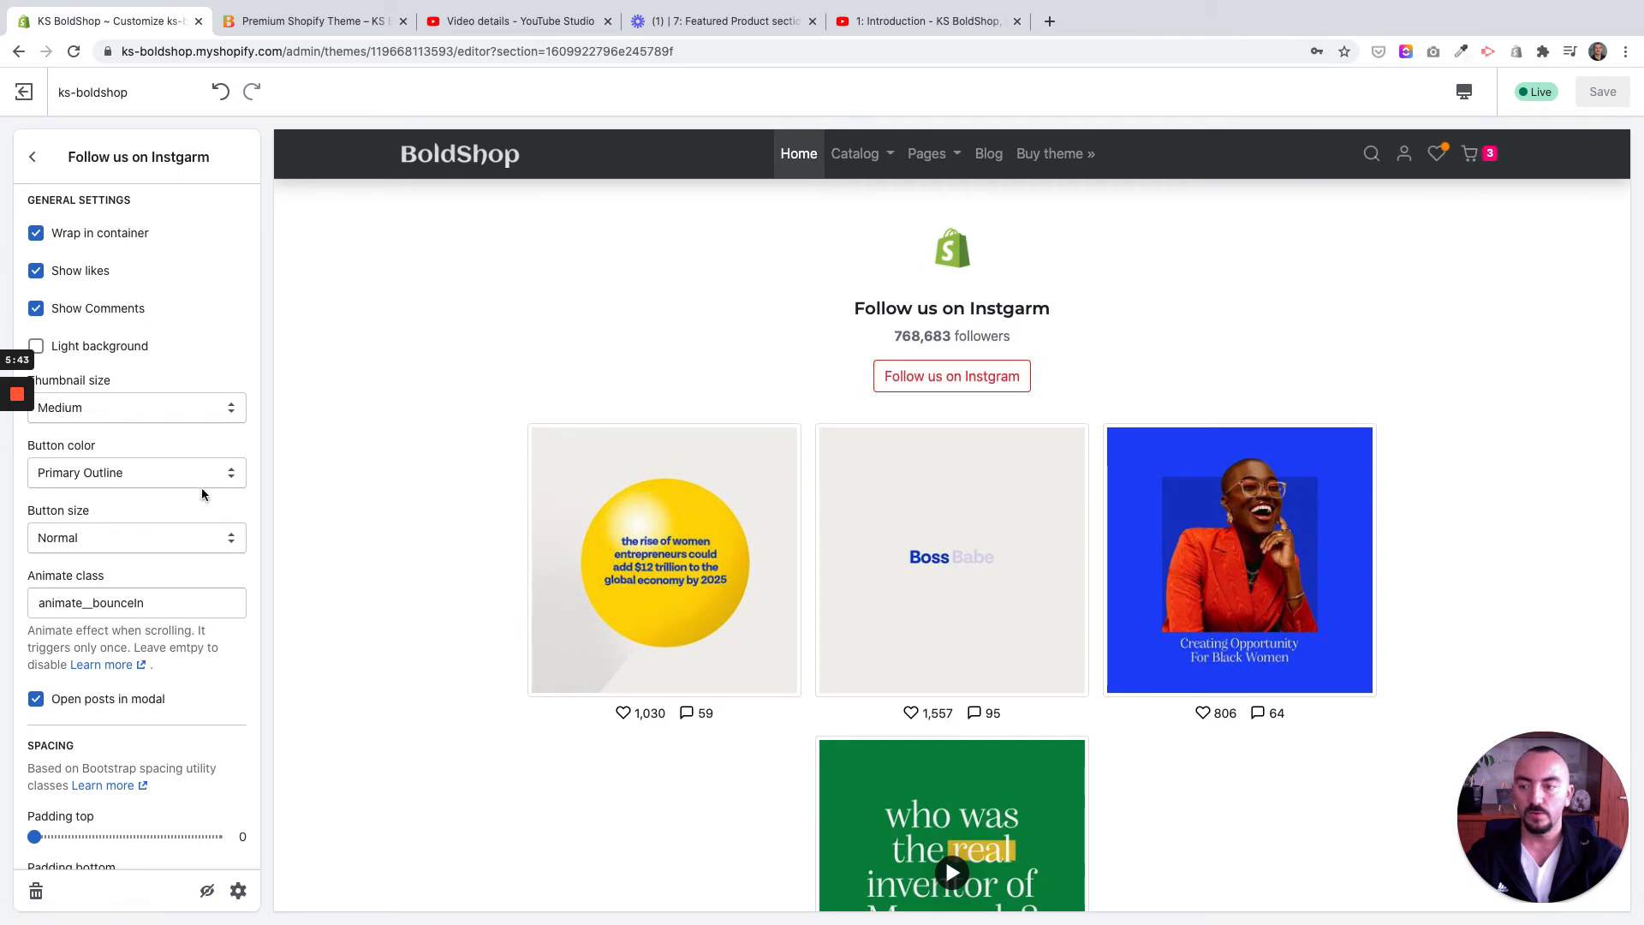
left_click(144, 475)
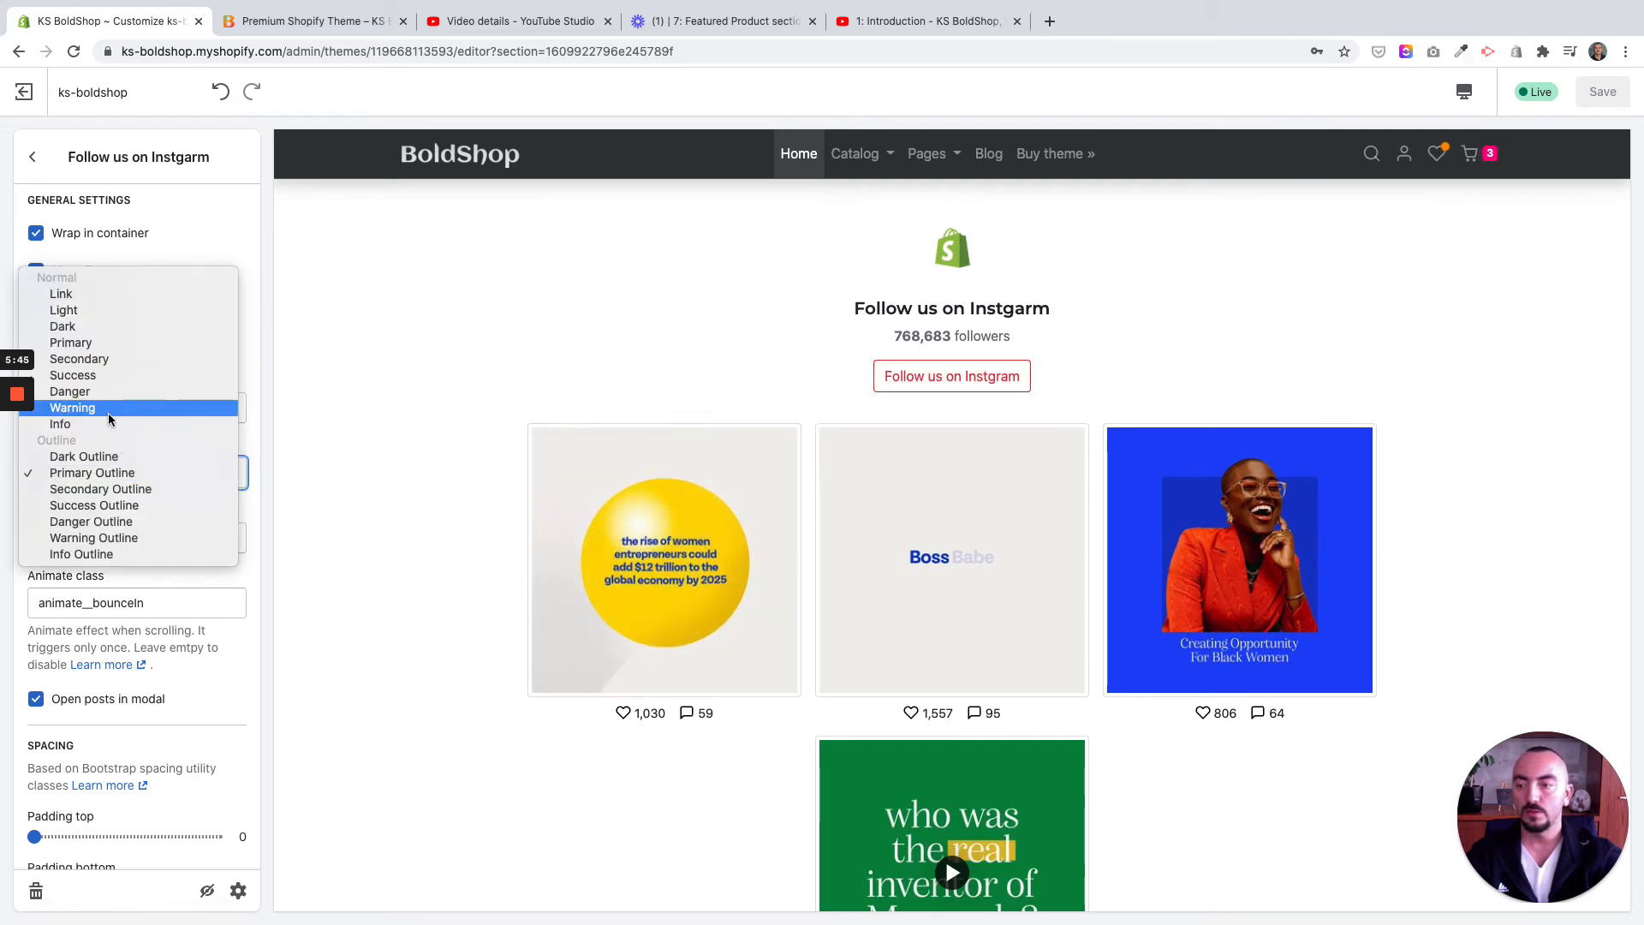
left_click(101, 346)
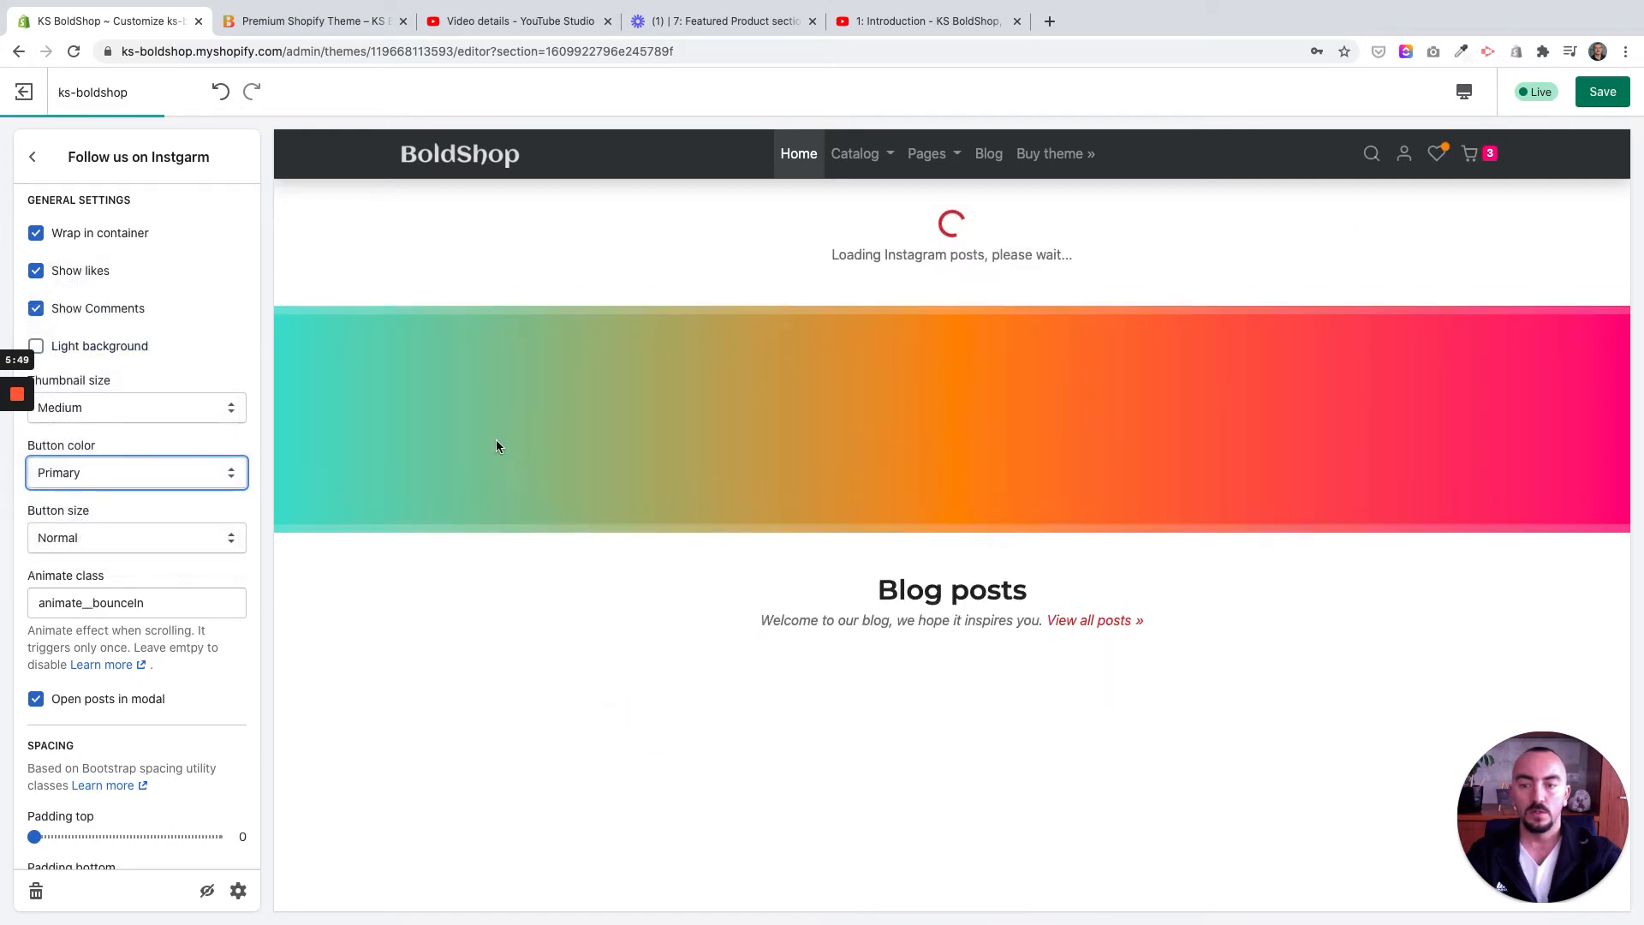
left_click(68, 538)
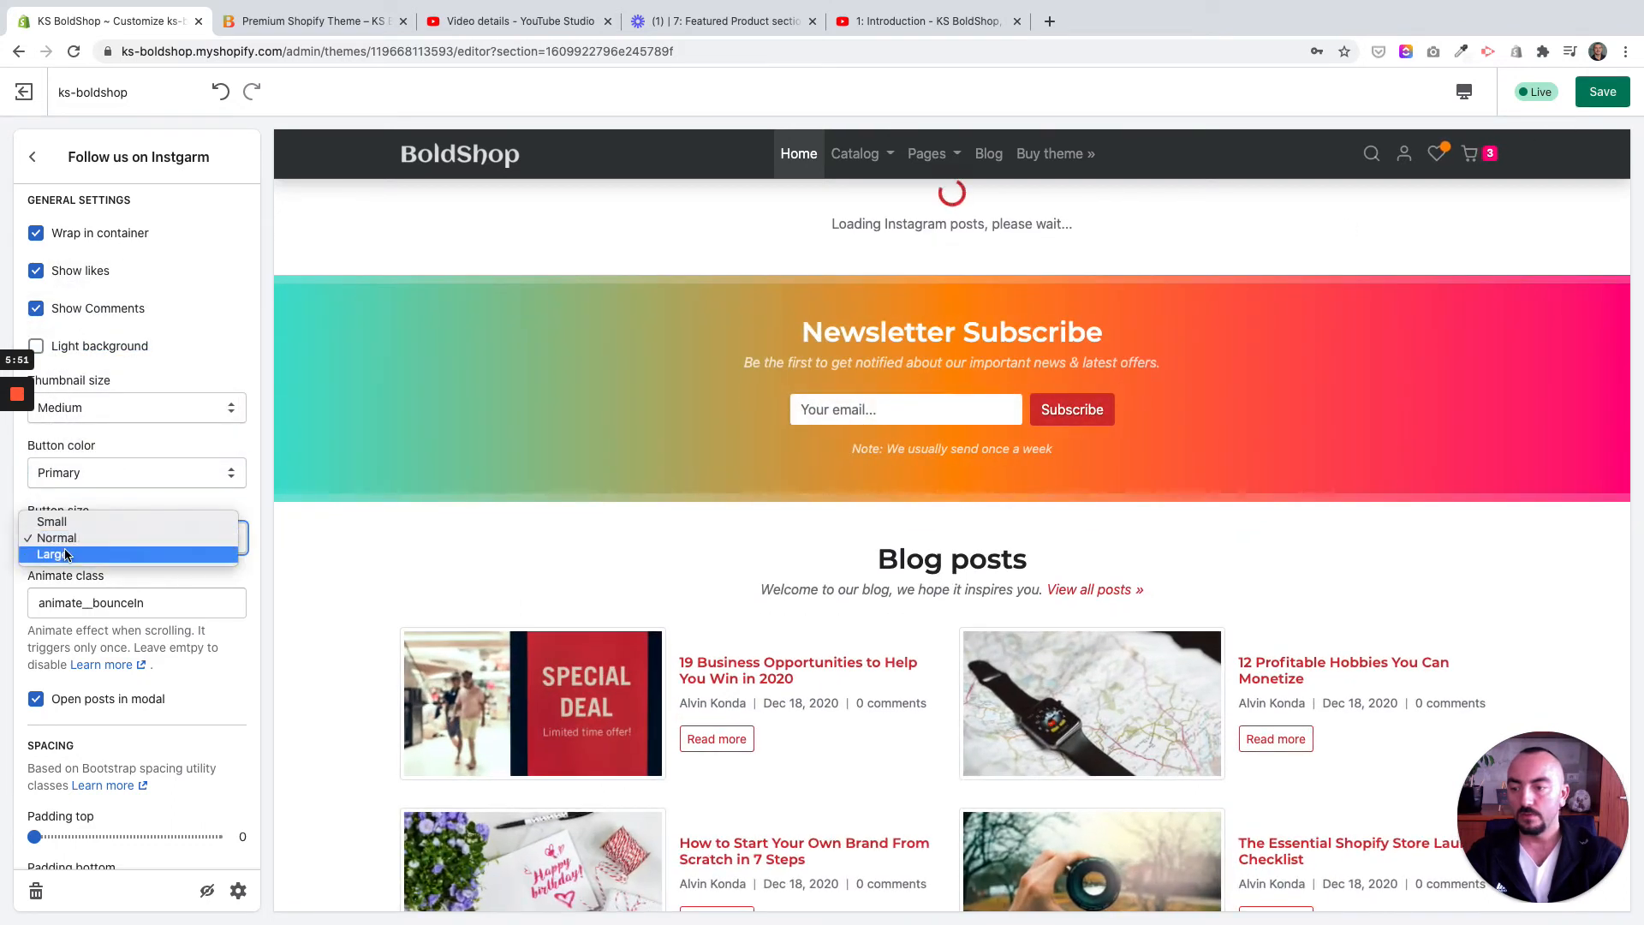
left_click(322, 539)
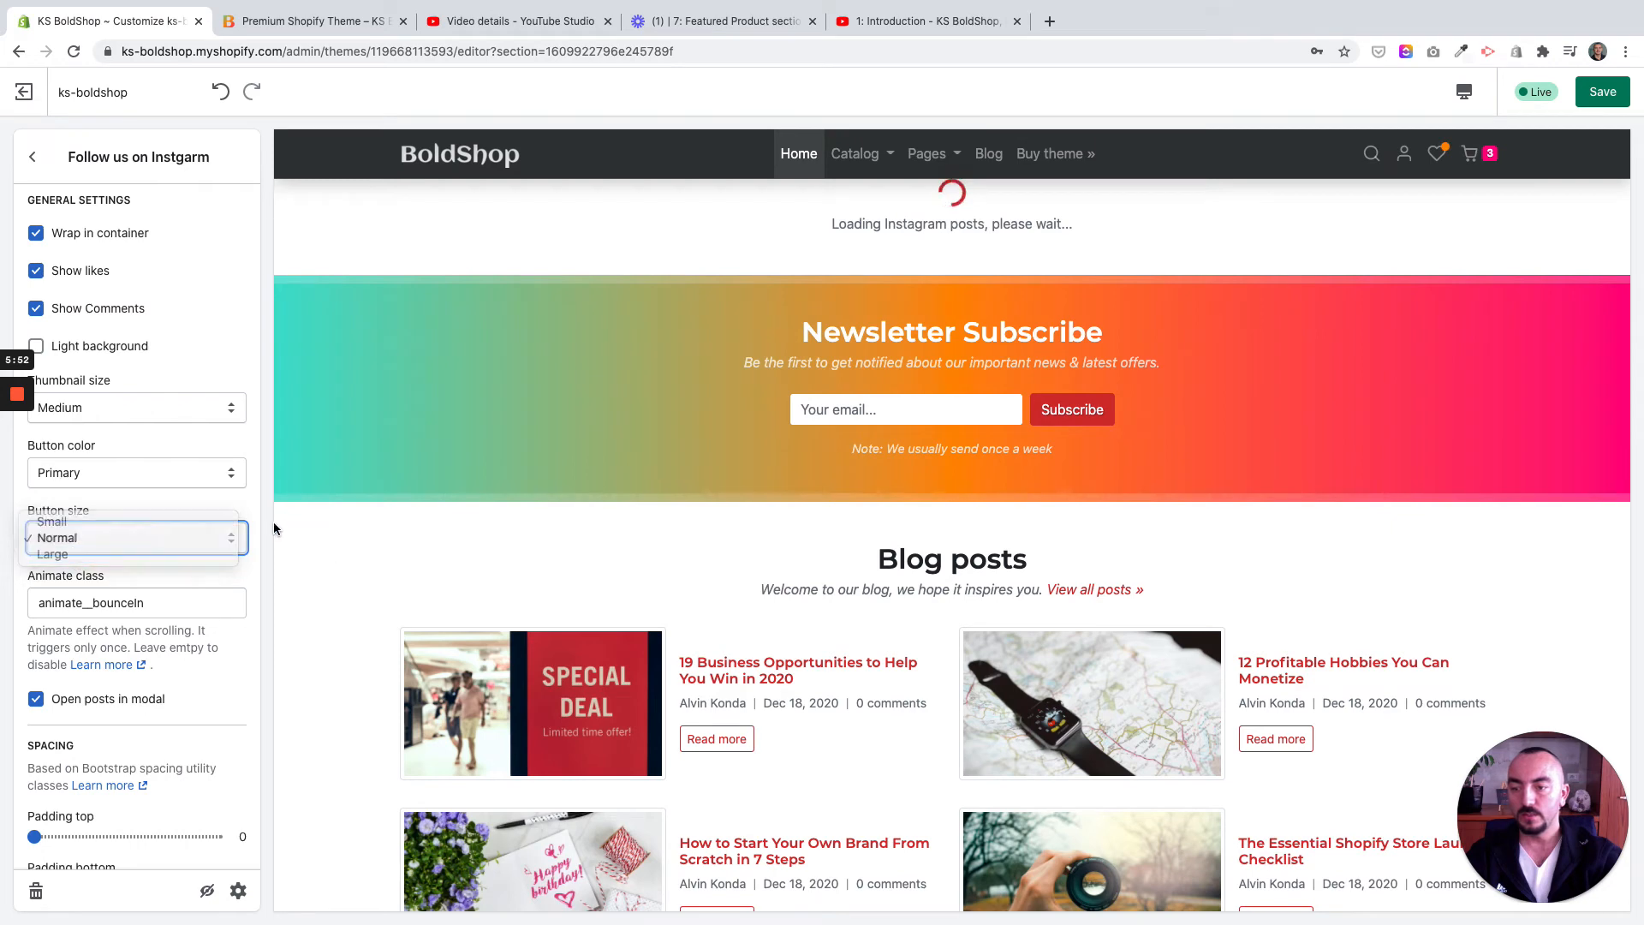
Switch to the live storefront page, examine the Instagram section's follow button and heading, and return to the theme editor
scroll(146, 599, "down", 1)
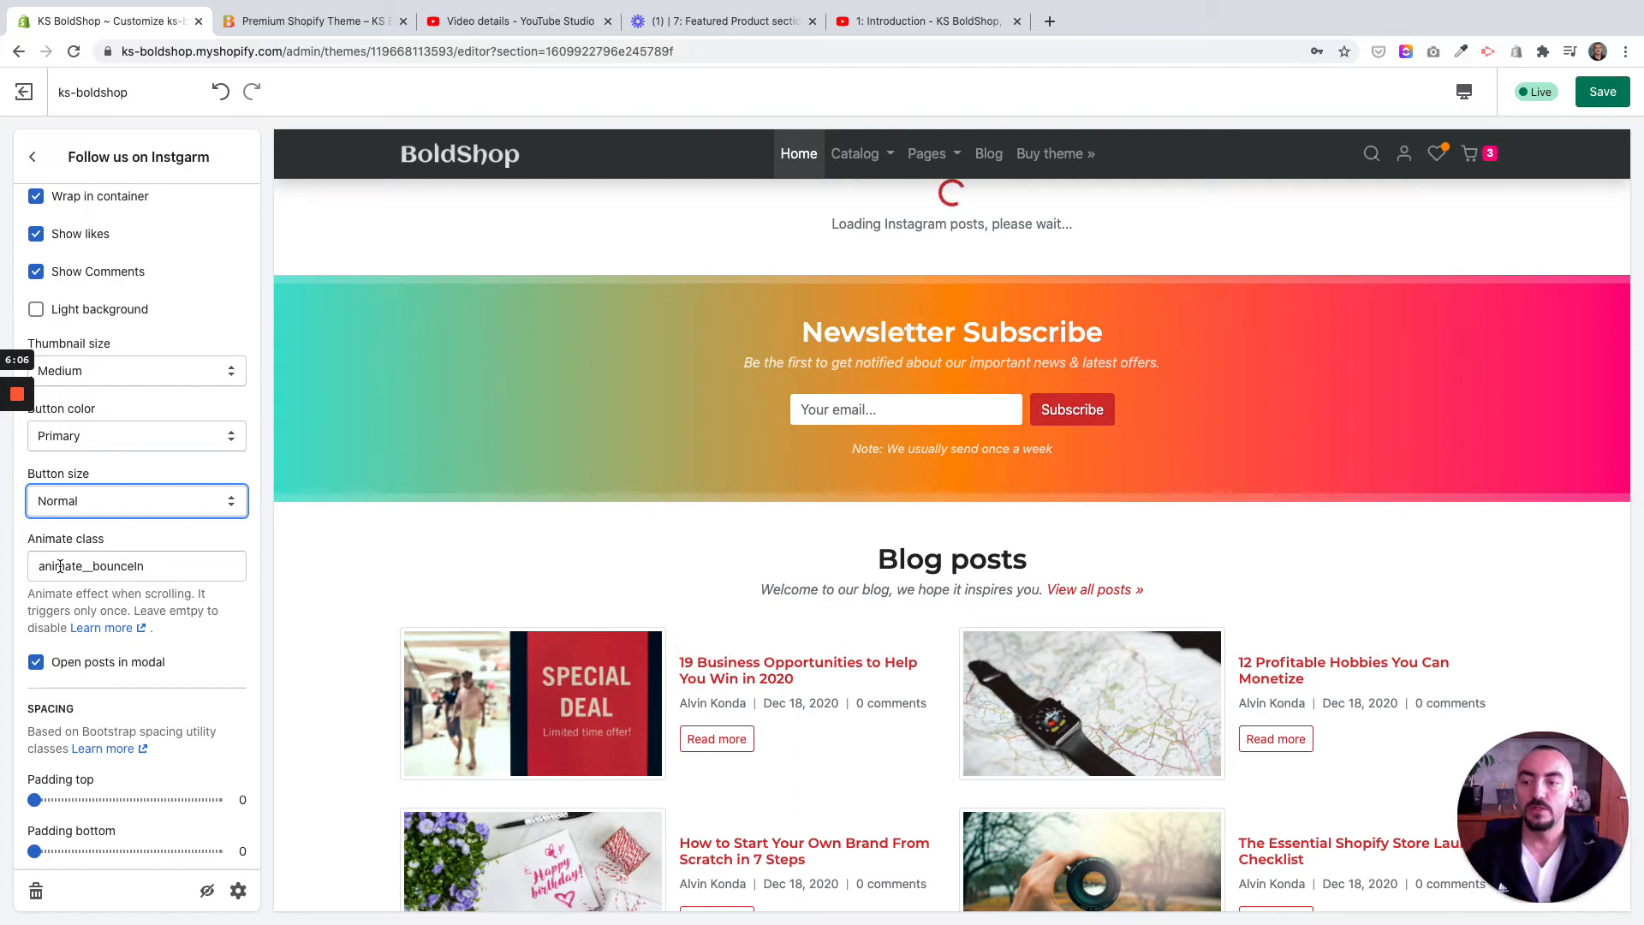
left_click(279, 34)
scroll(392, 250, "up", 4)
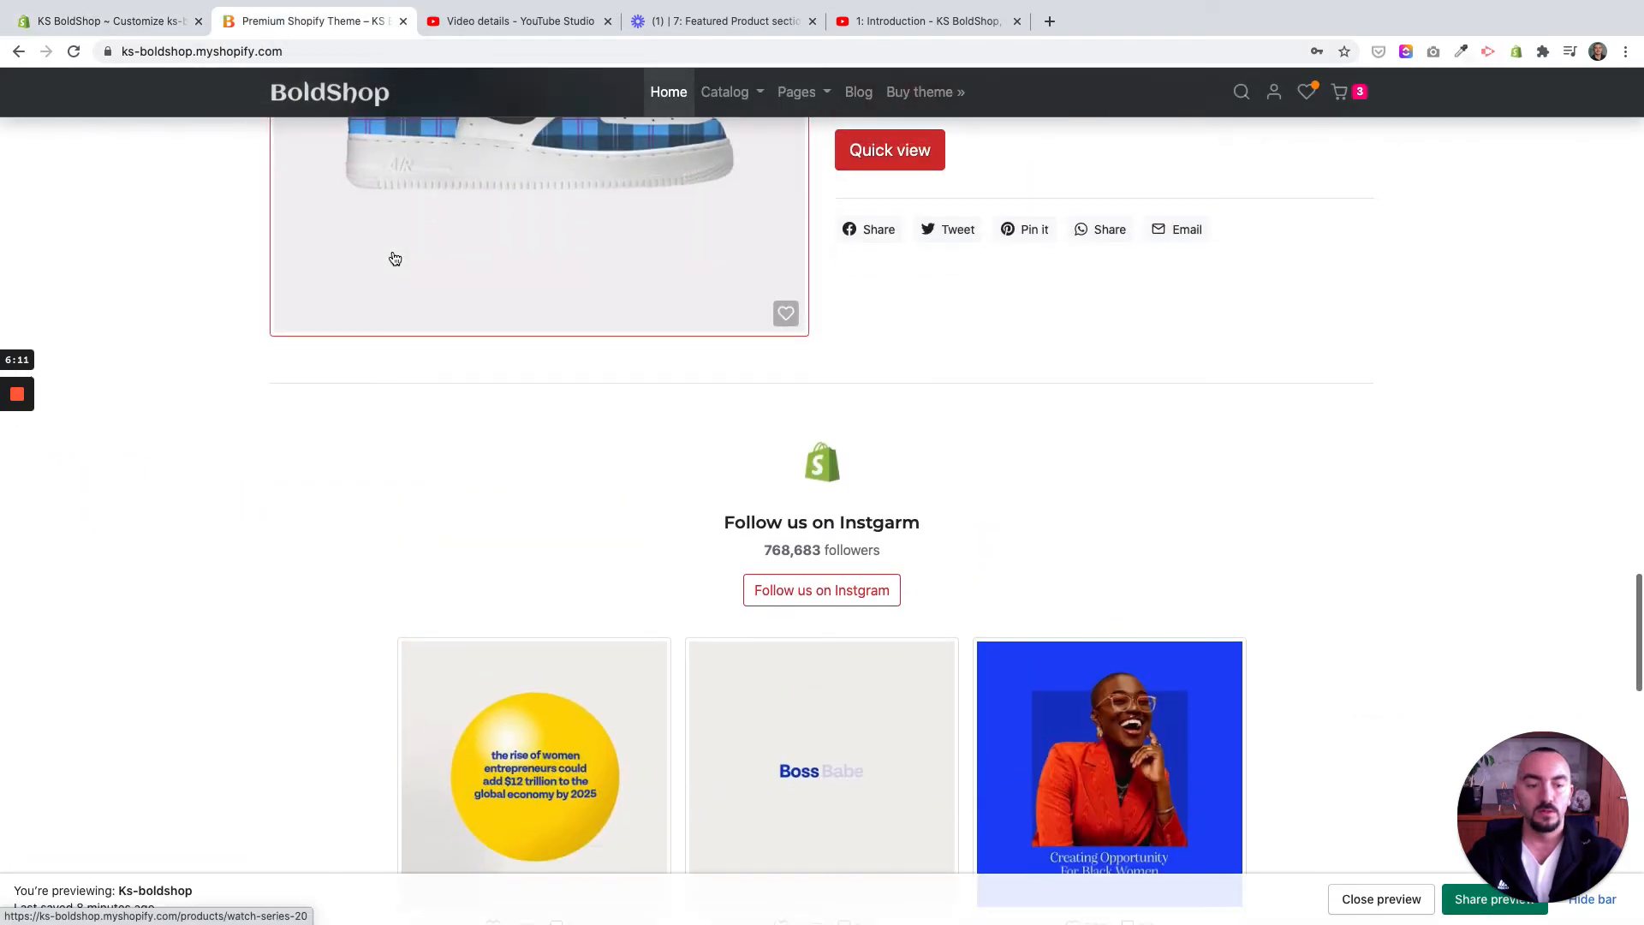
left_click(137, 21)
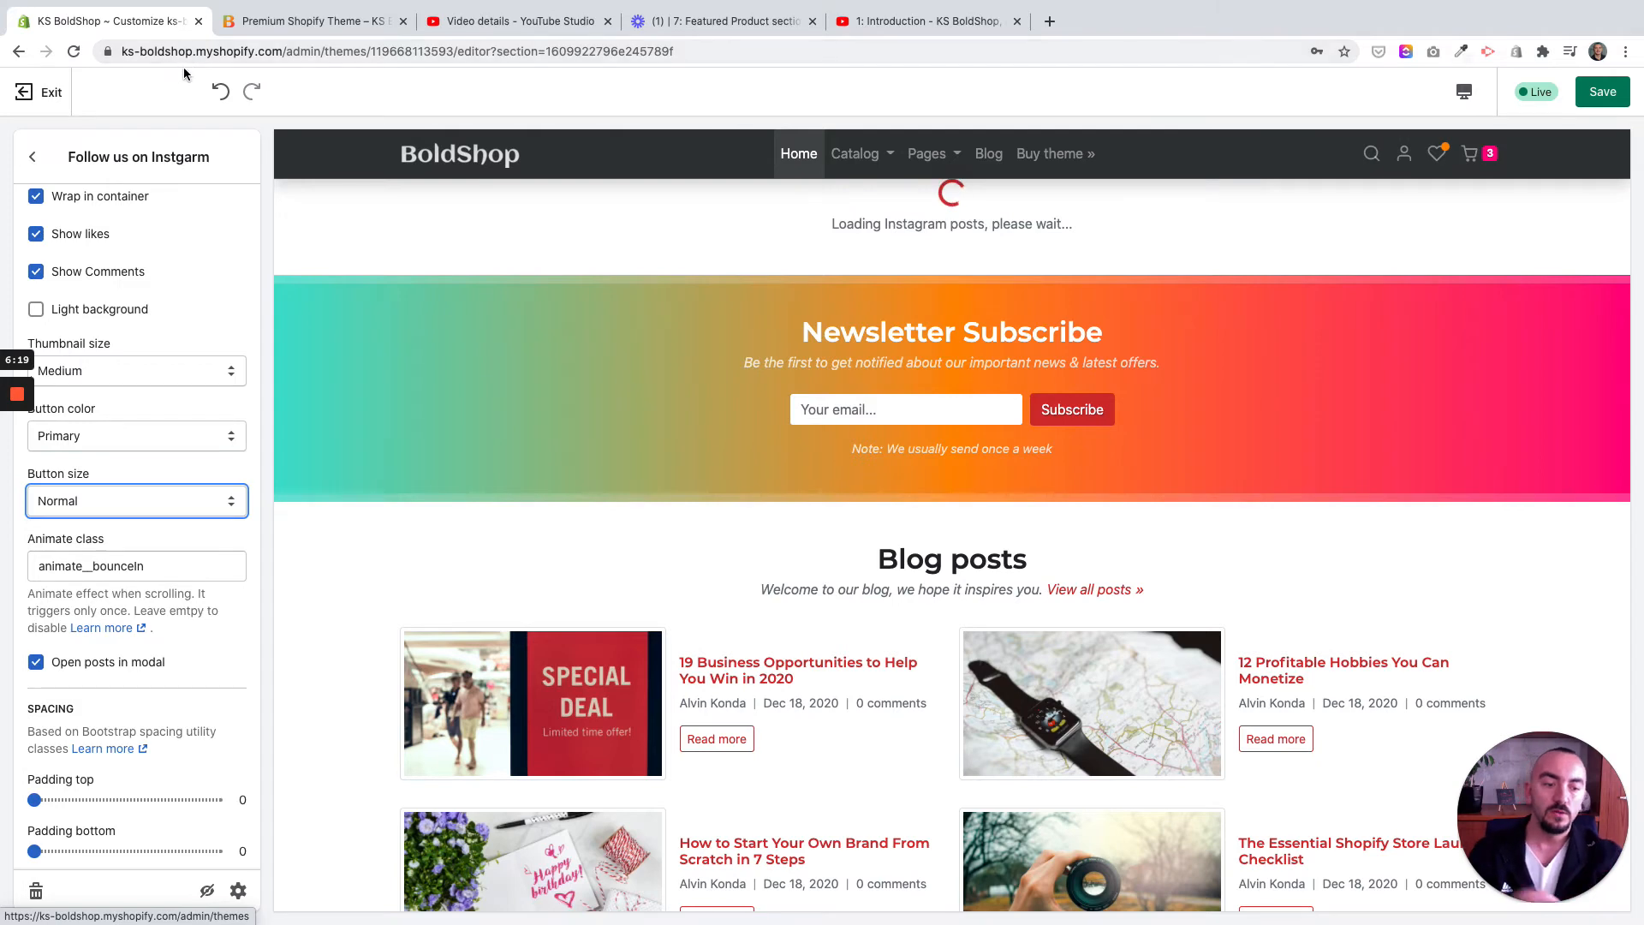
left_click(311, 23)
left_click(141, 21)
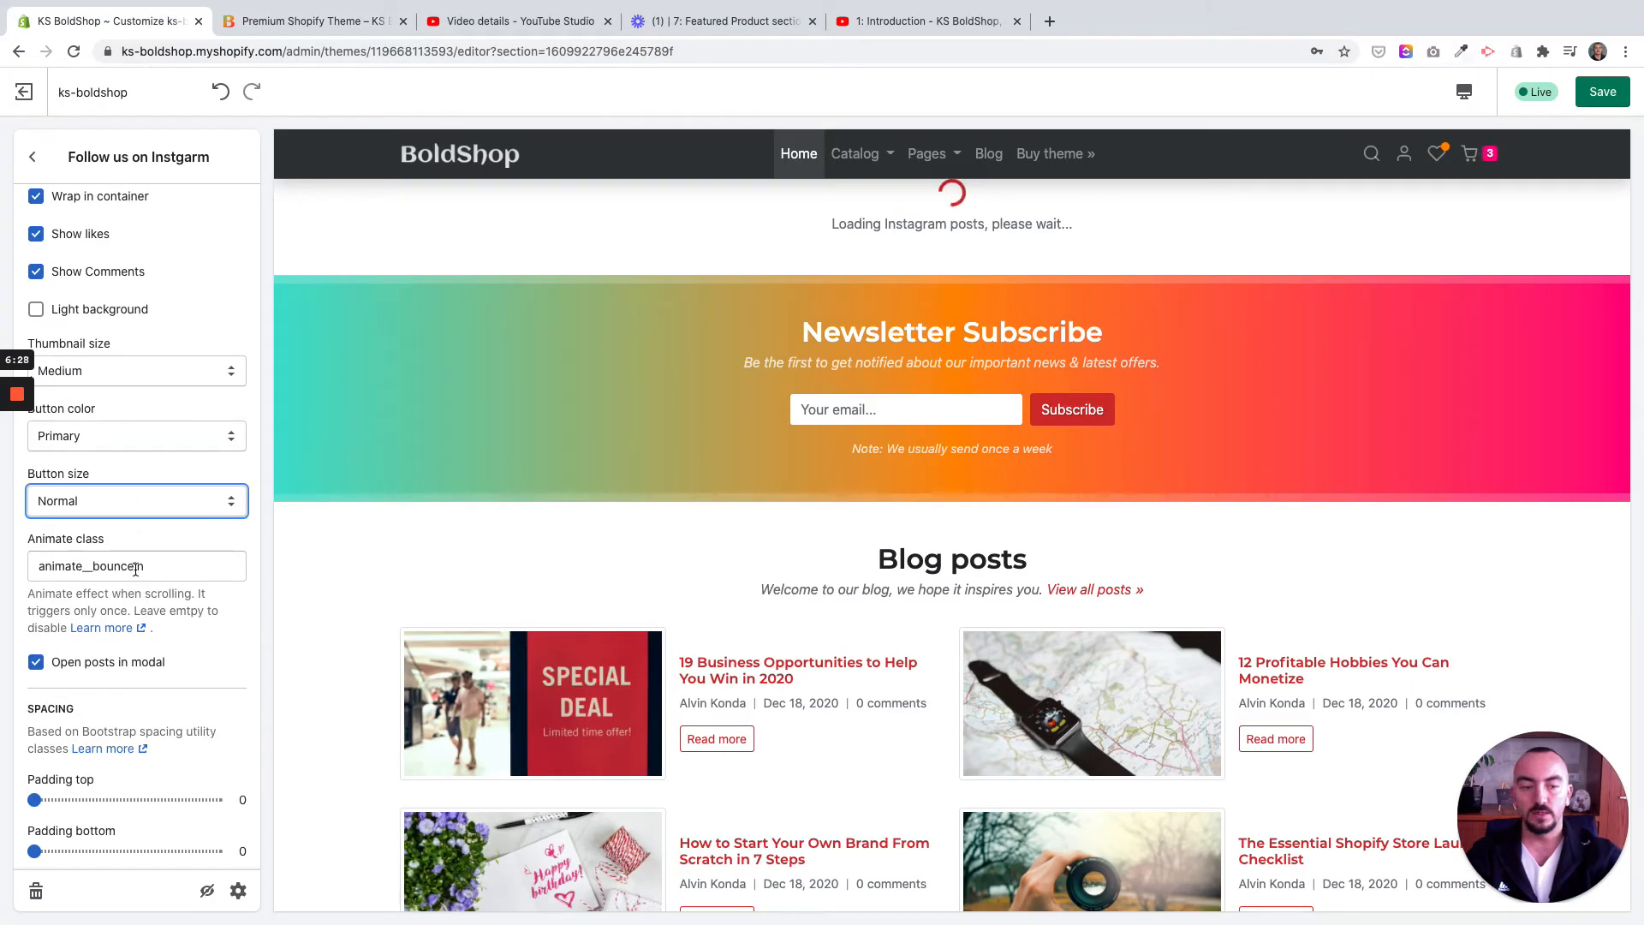
Open the reference site linked under the Instagram section's animate class setting in a background tab
left_click(125, 637)
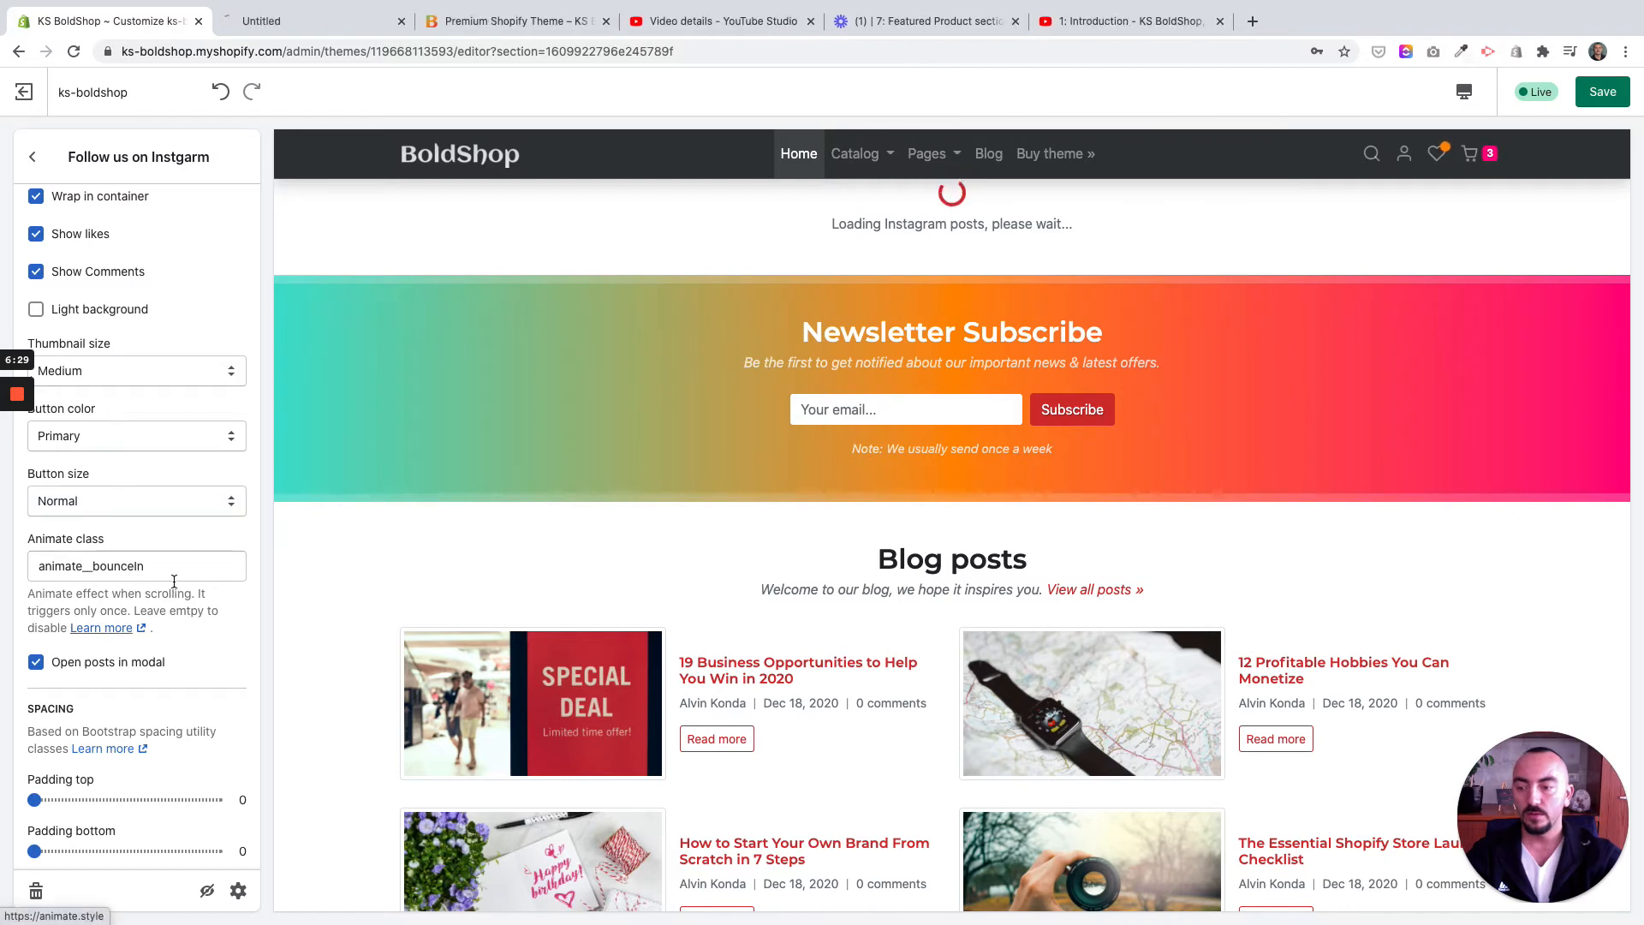
left_click(245, 29)
left_click(205, 30)
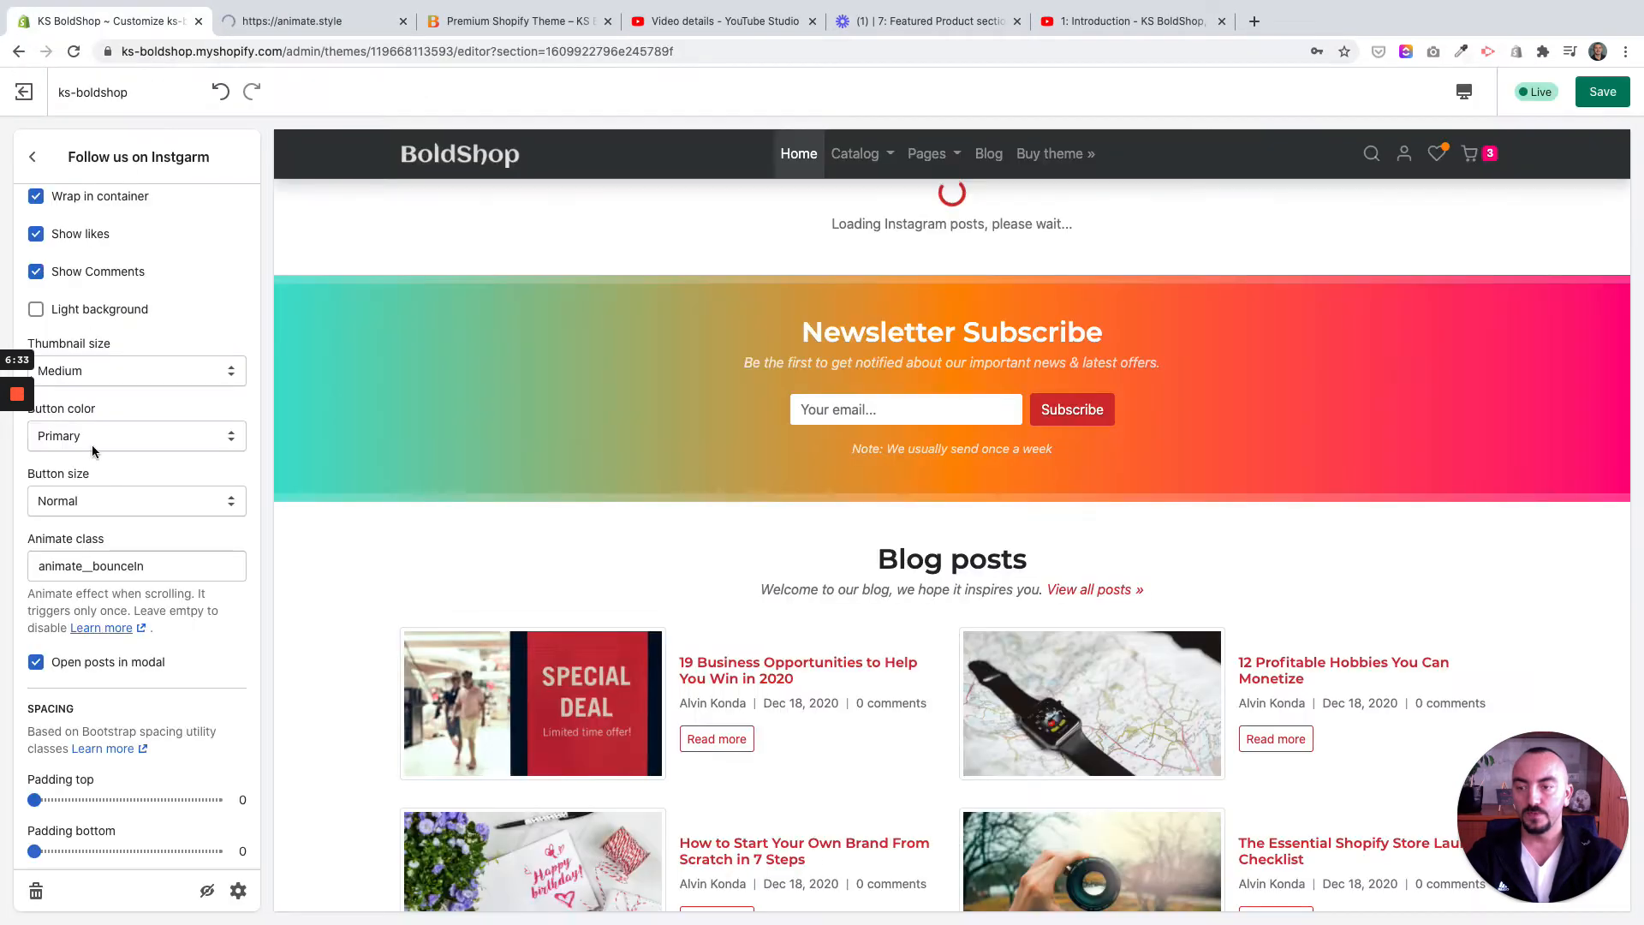
Change the Instagram section's title to "Shopify on Instgram"
scroll(72, 424, "up", 5)
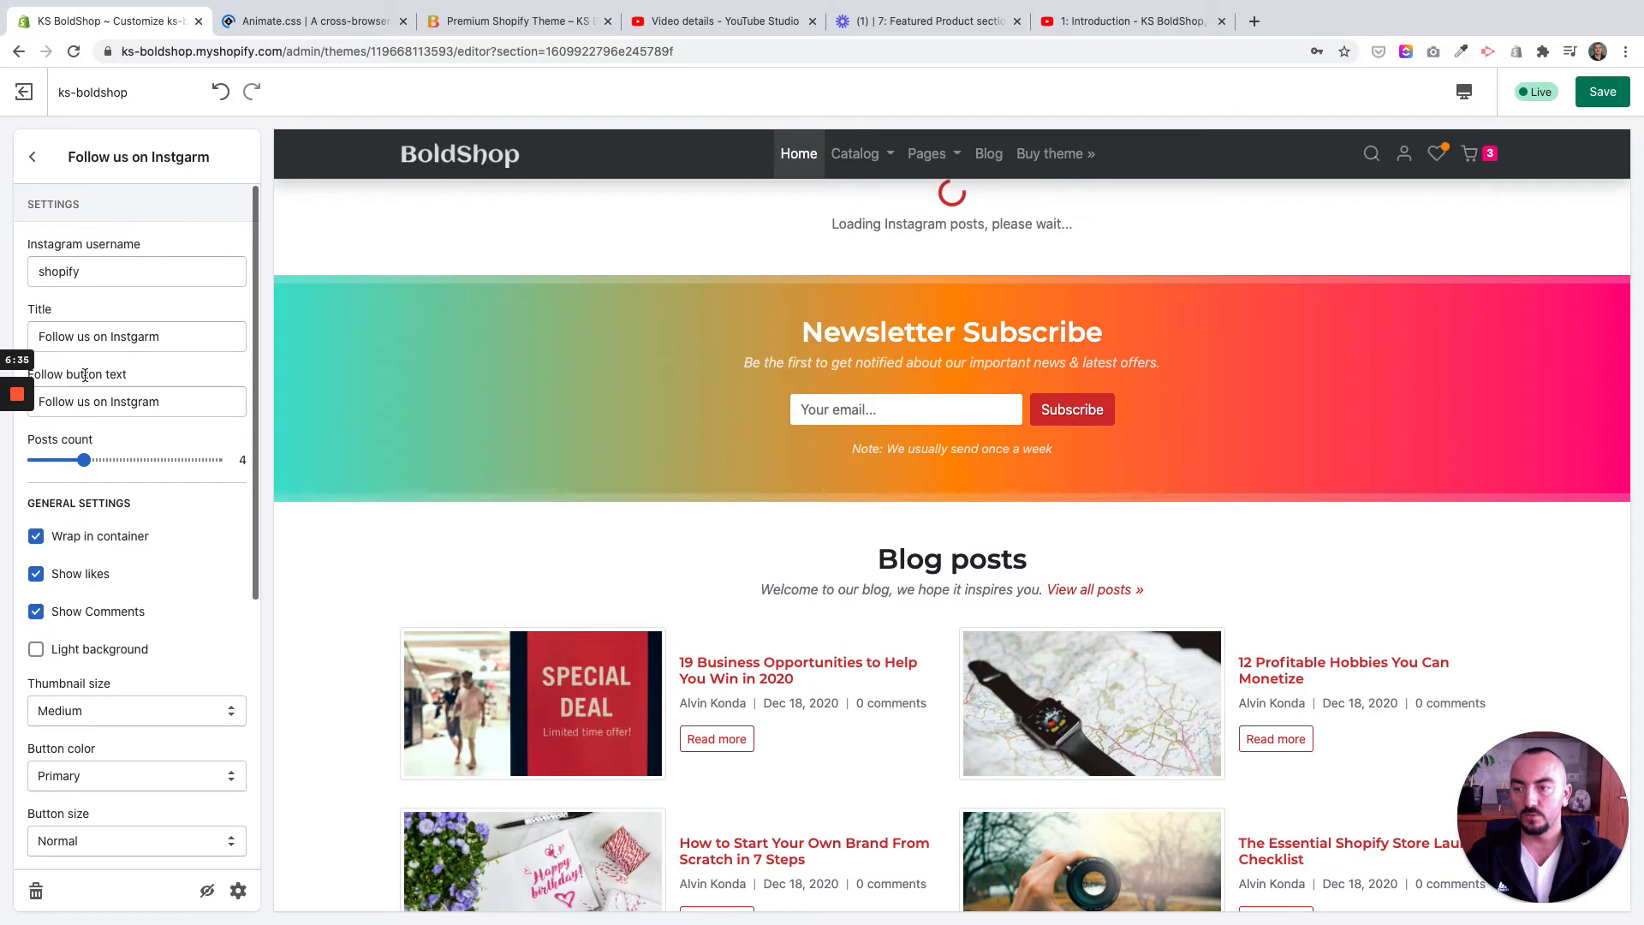
triple_click(97, 337)
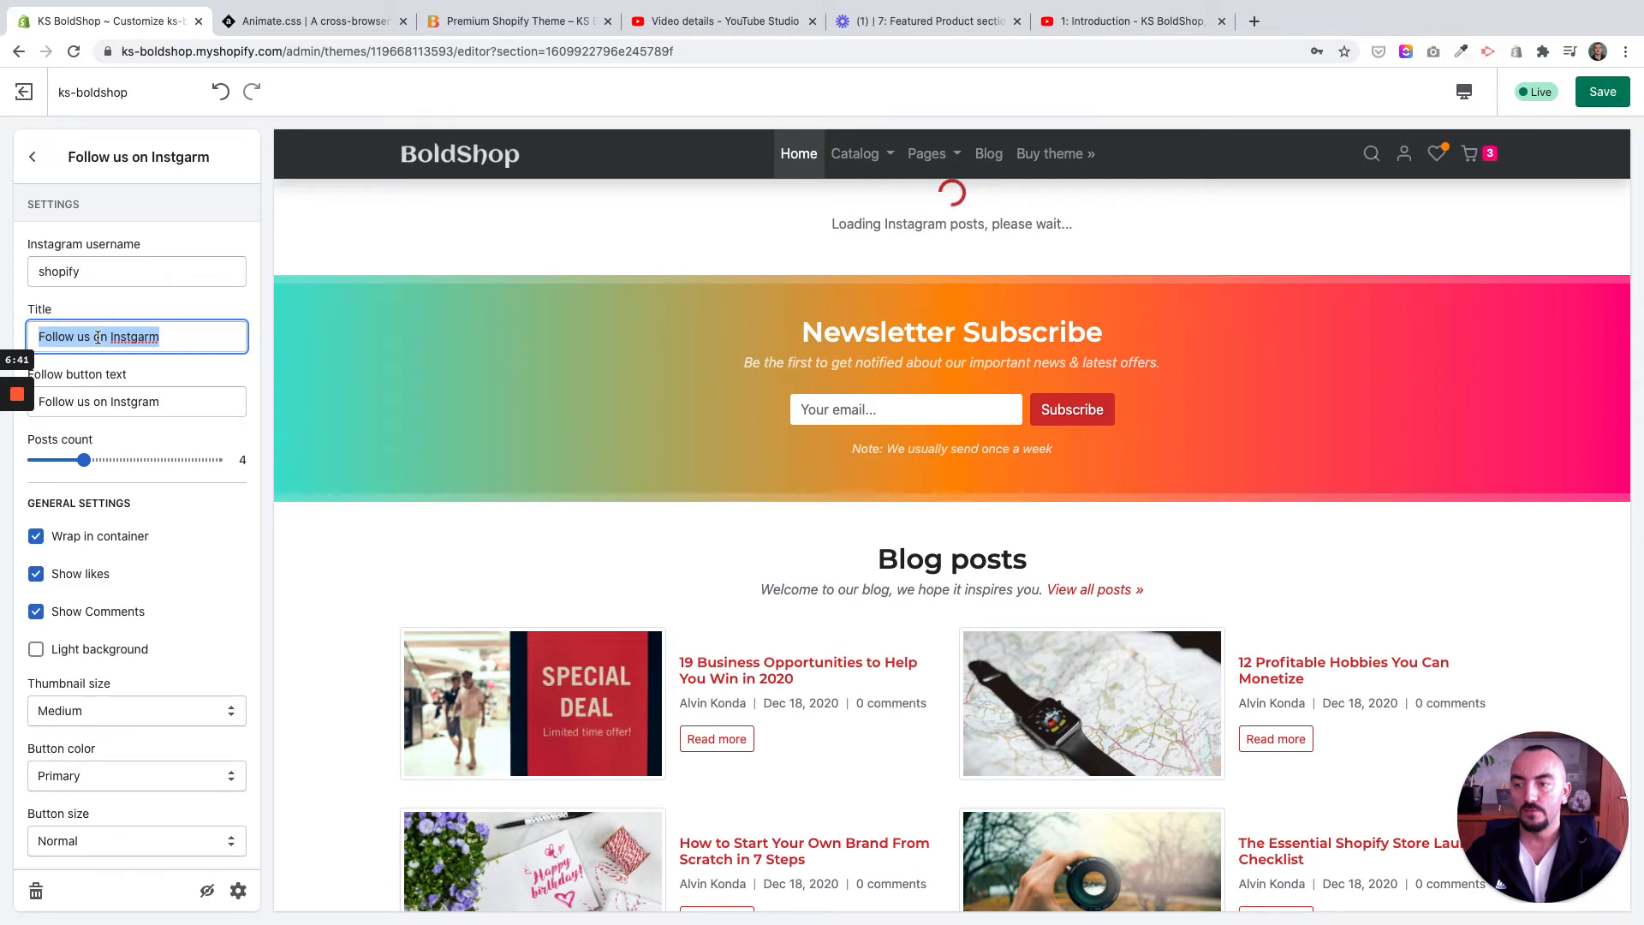
type("Sh")
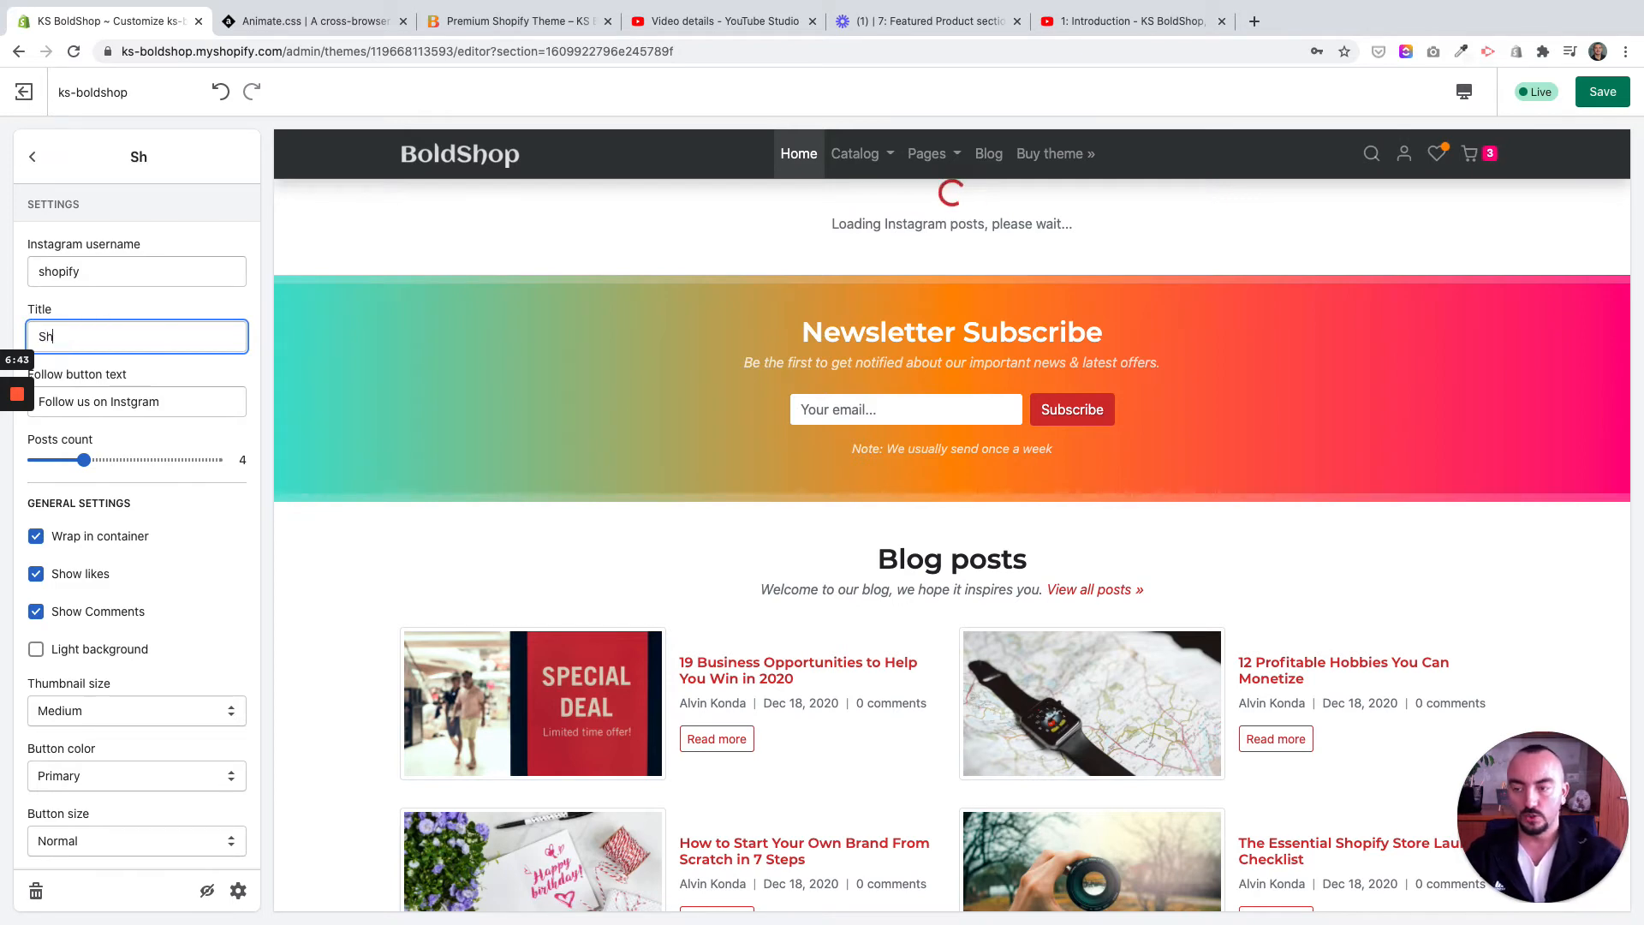
type("opify on Instgarm")
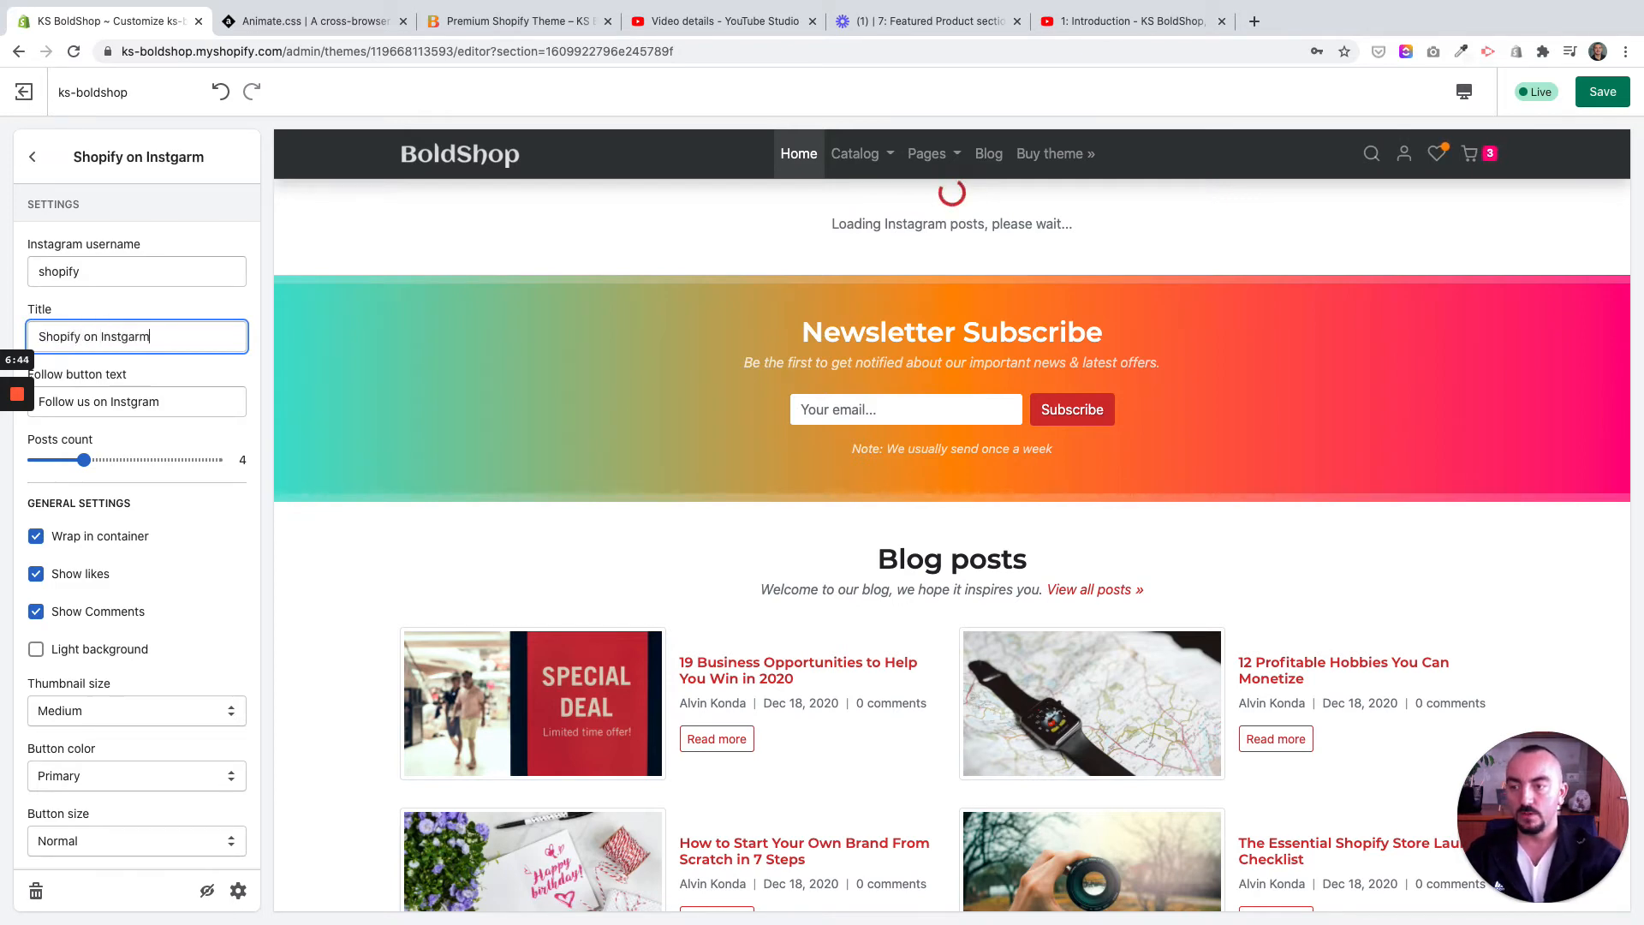
key("BackSpace")
key("BackSpace")
key("BackSpace")
type("ram")
Set the Instagram follow button text to "Follow us" and the posts count to 6
key("Tab")
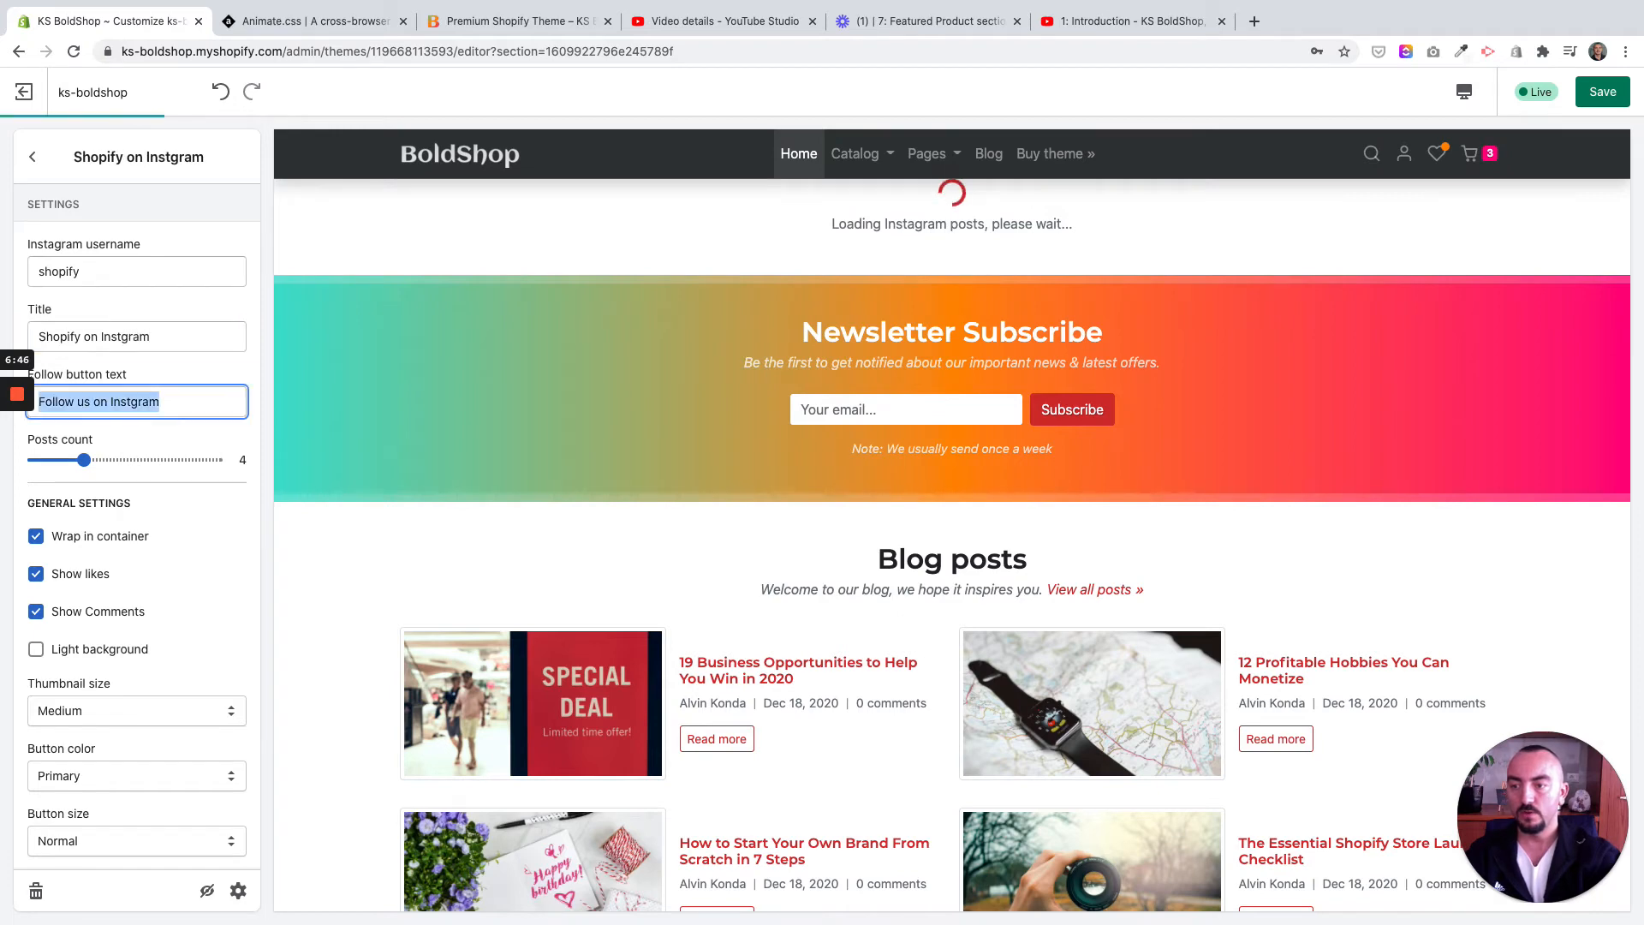
type("Follow us")
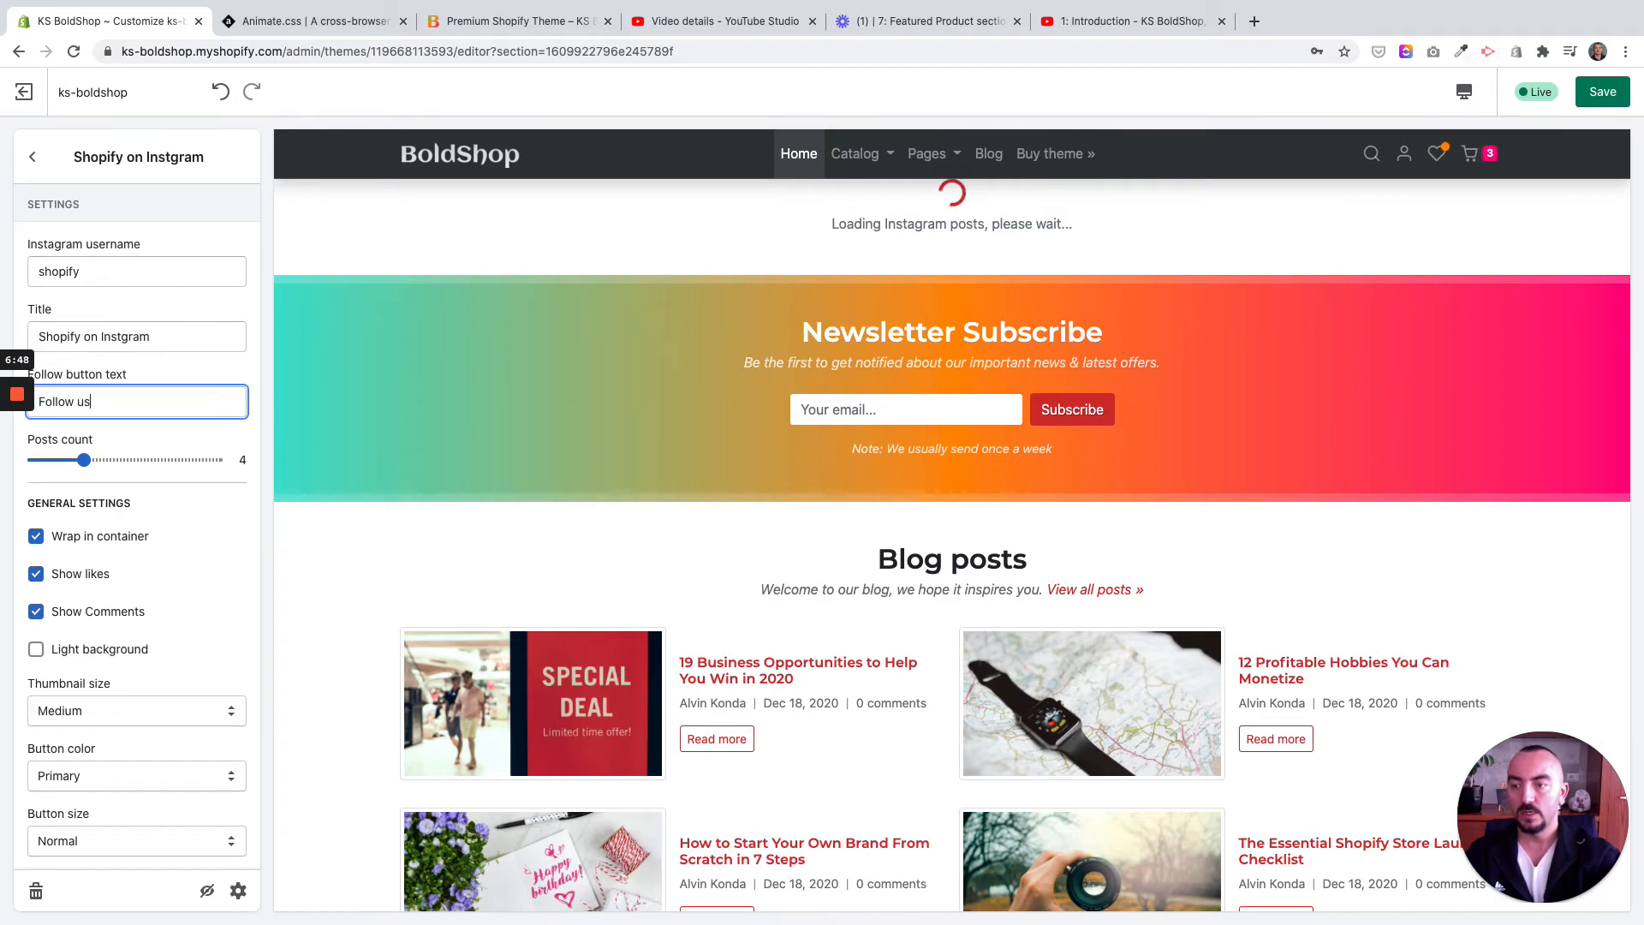
left_click_drag(92, 459, 117, 460)
Set the Instagram thumbnail size to Small and save the theme
scroll(96, 539, "down", 3)
scroll(96, 539, "down", 1)
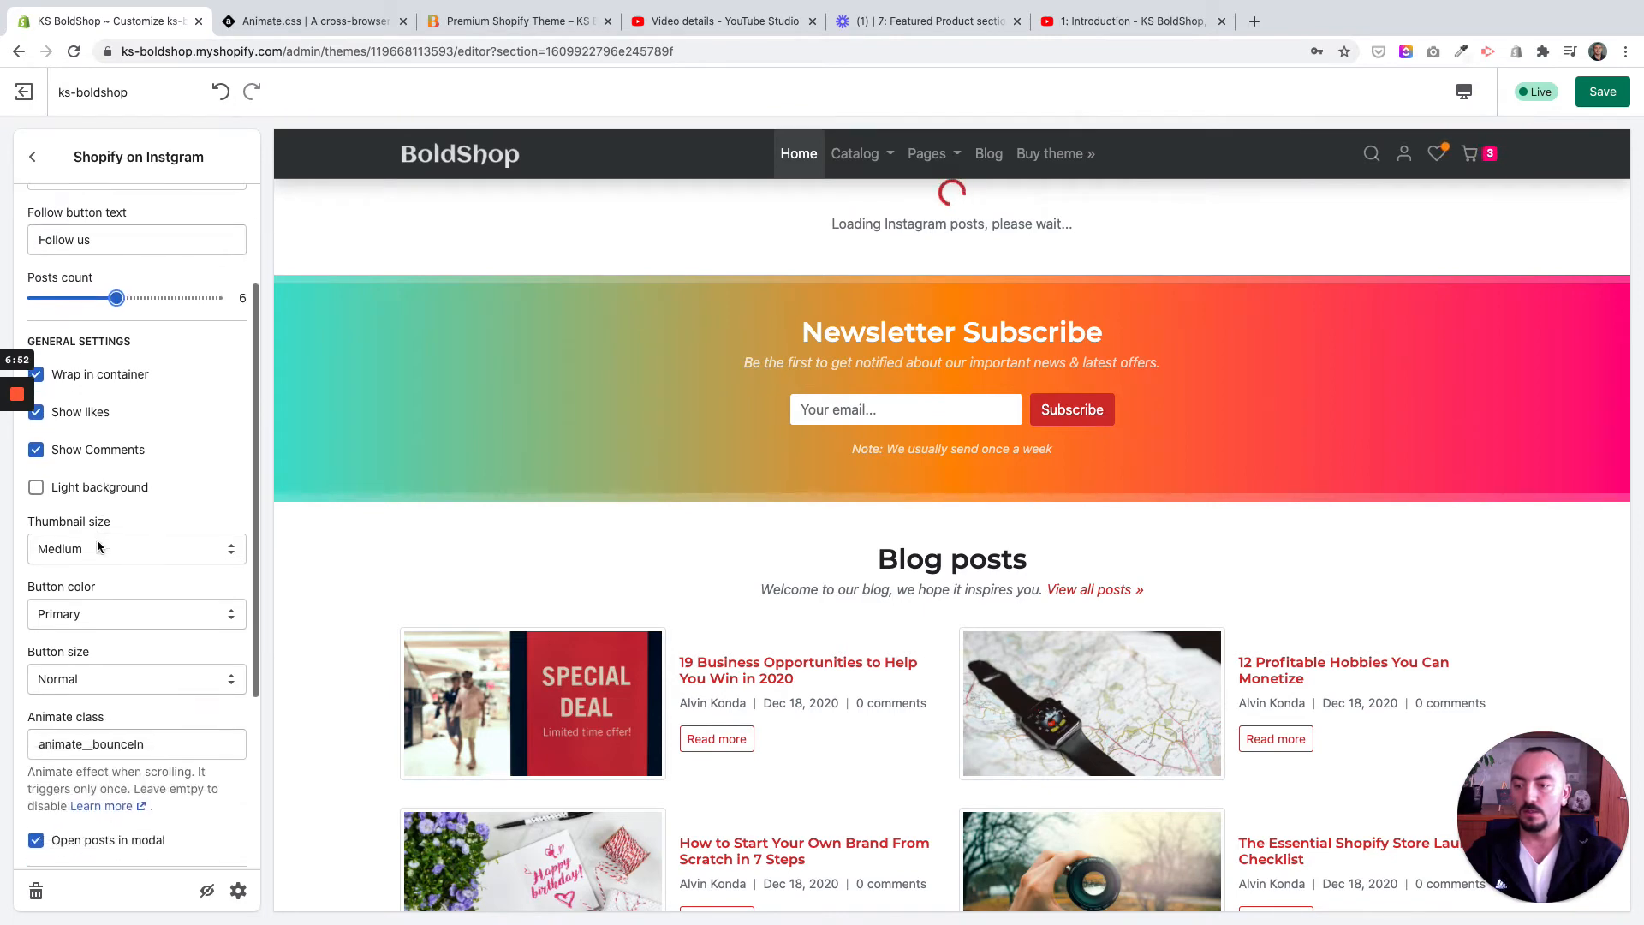
left_click(95, 537)
key("Return")
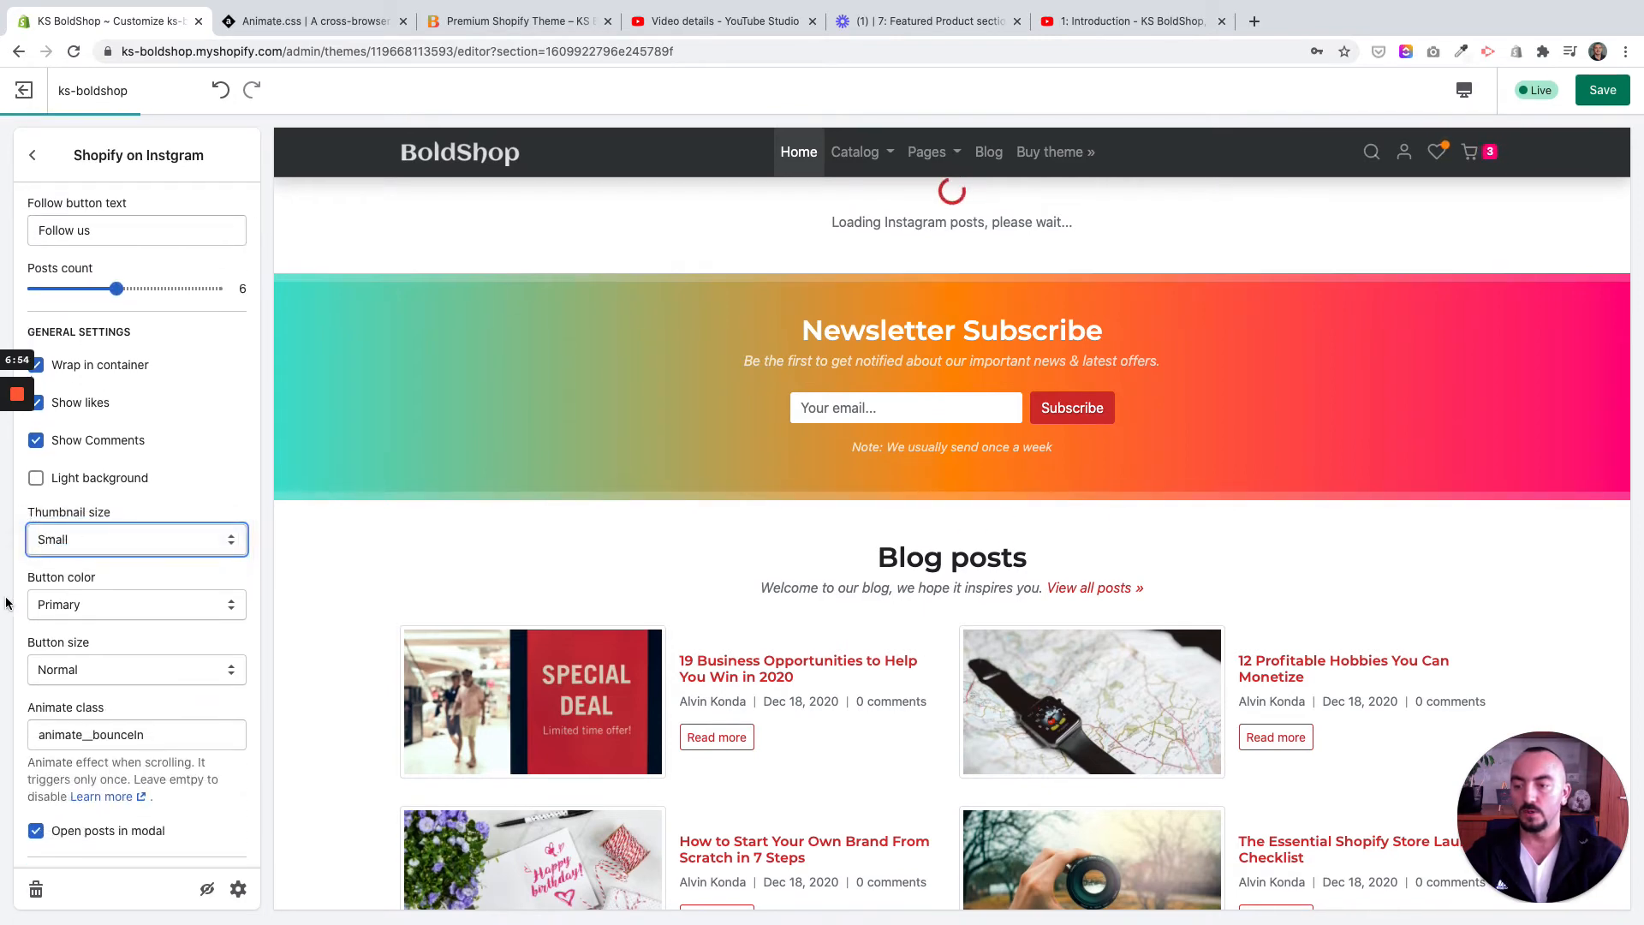
left_click(1610, 93)
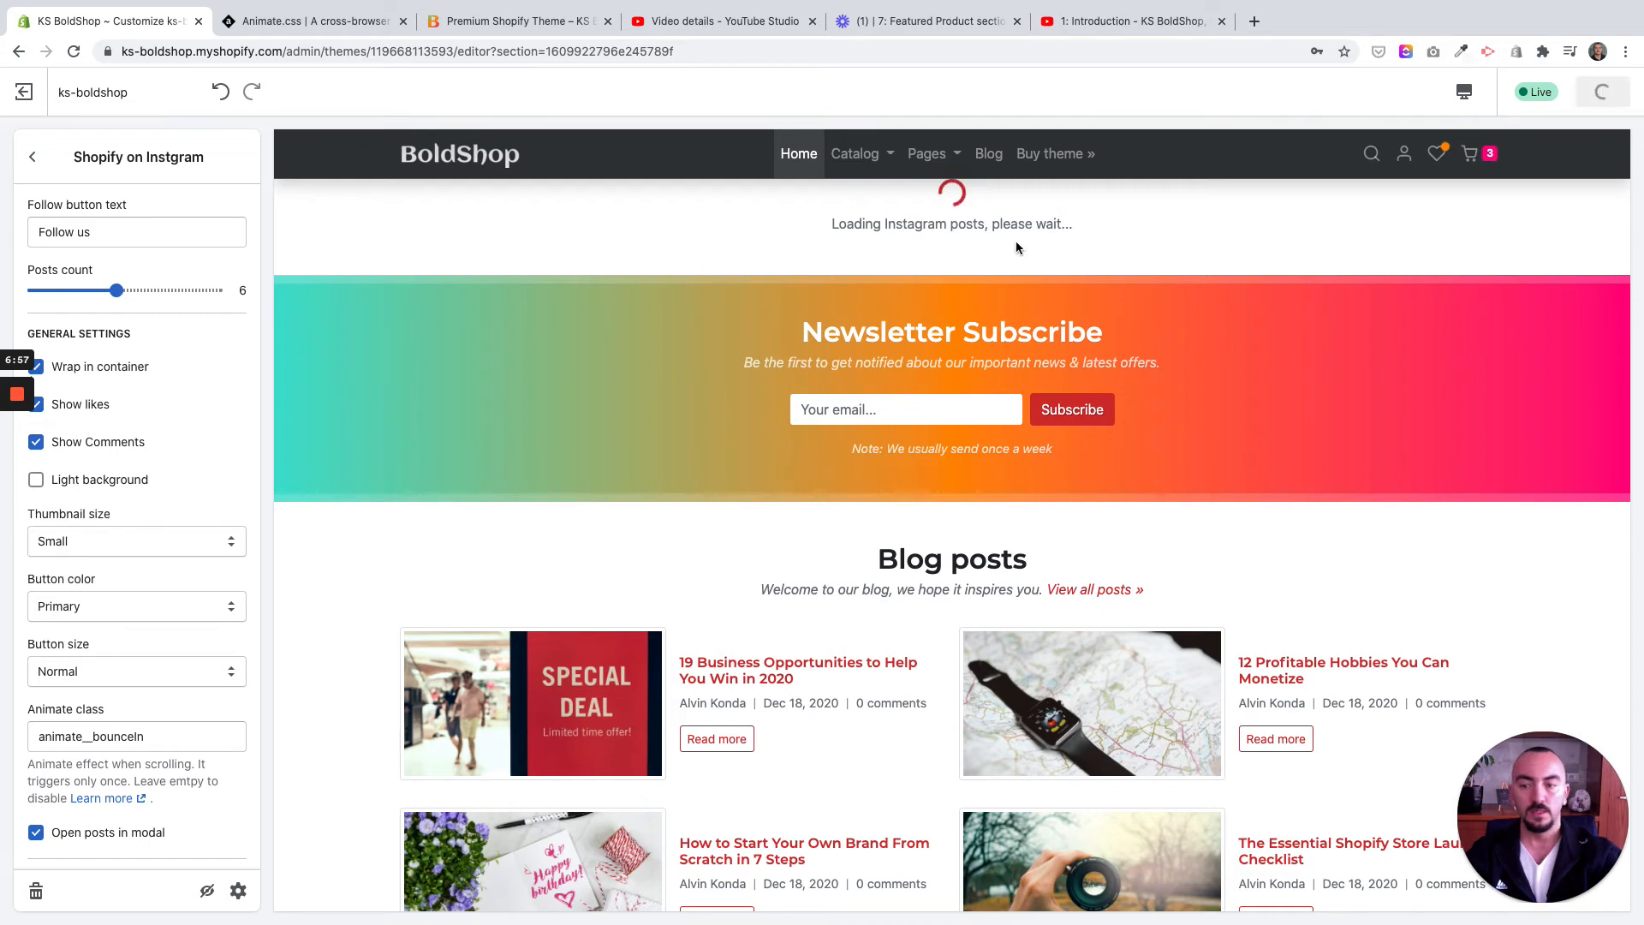
Switch to the Animate.css page and examine its list of available animations, from attention seekers to rotating entrances
left_click(120, 800)
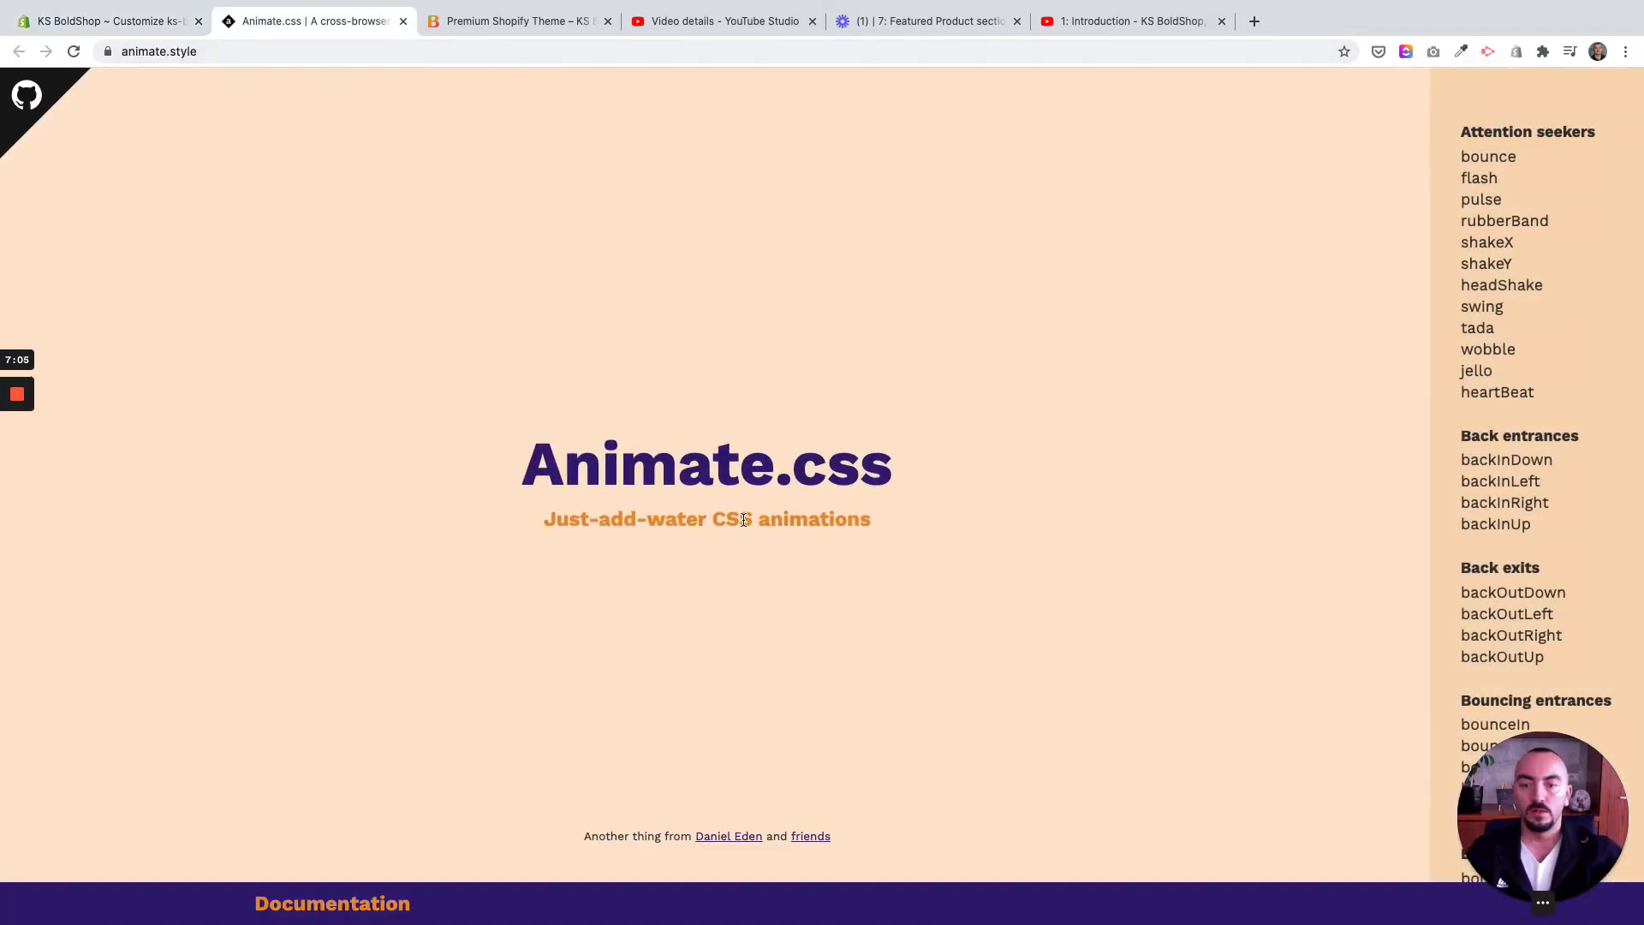
scroll(1442, 351, "down", 5)
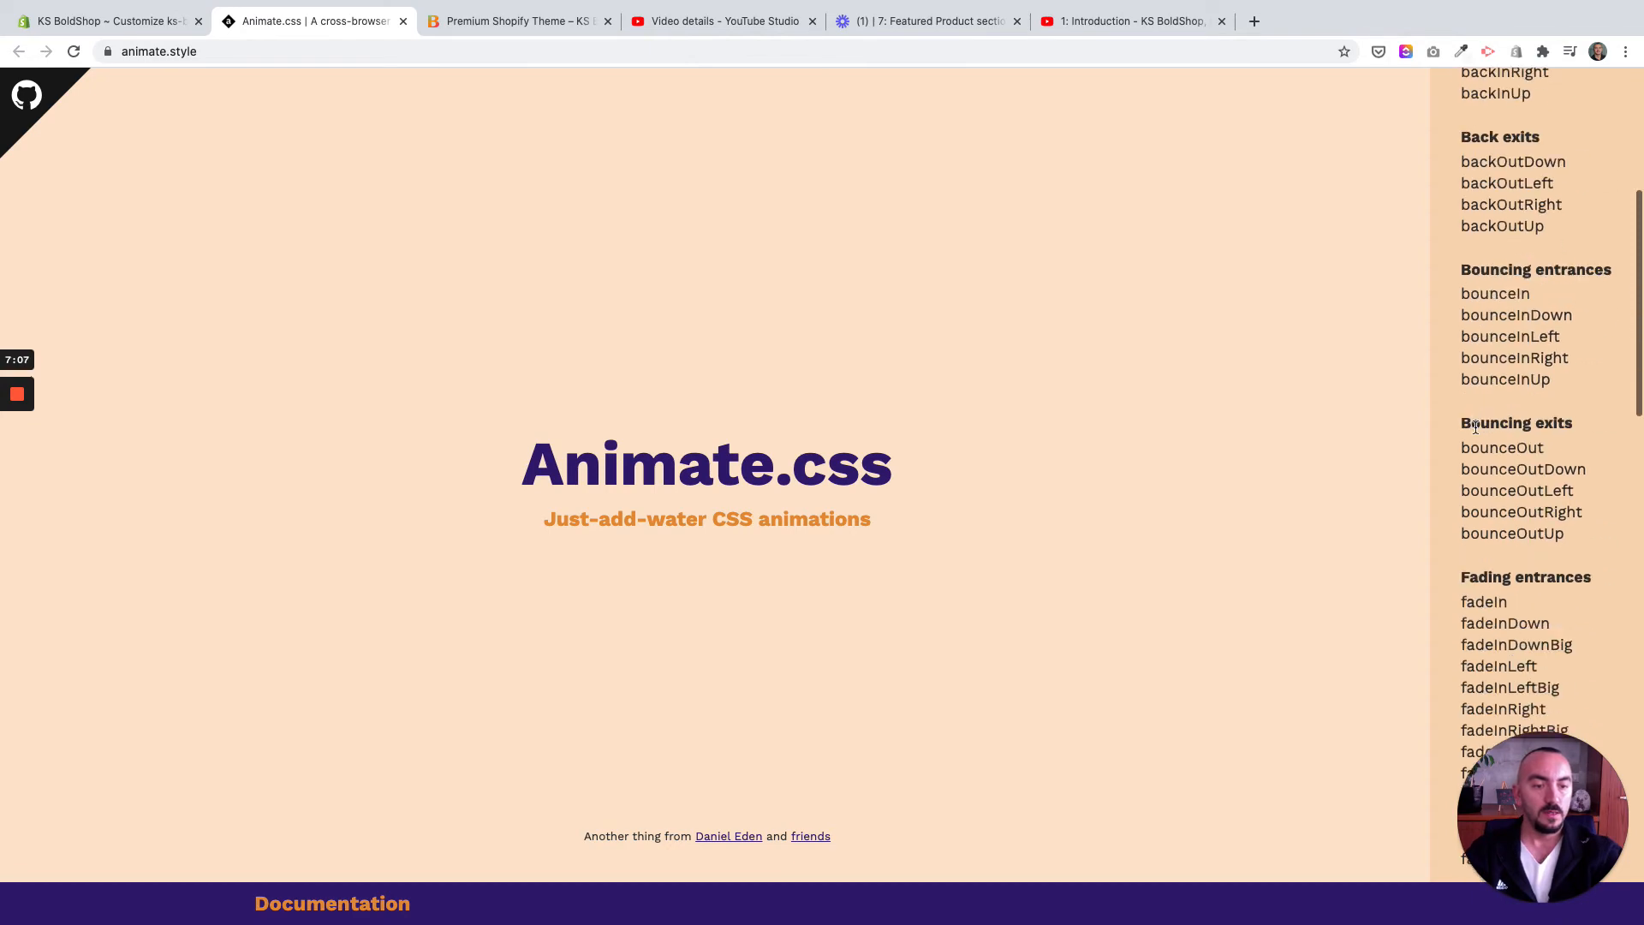
left_click(30, 12)
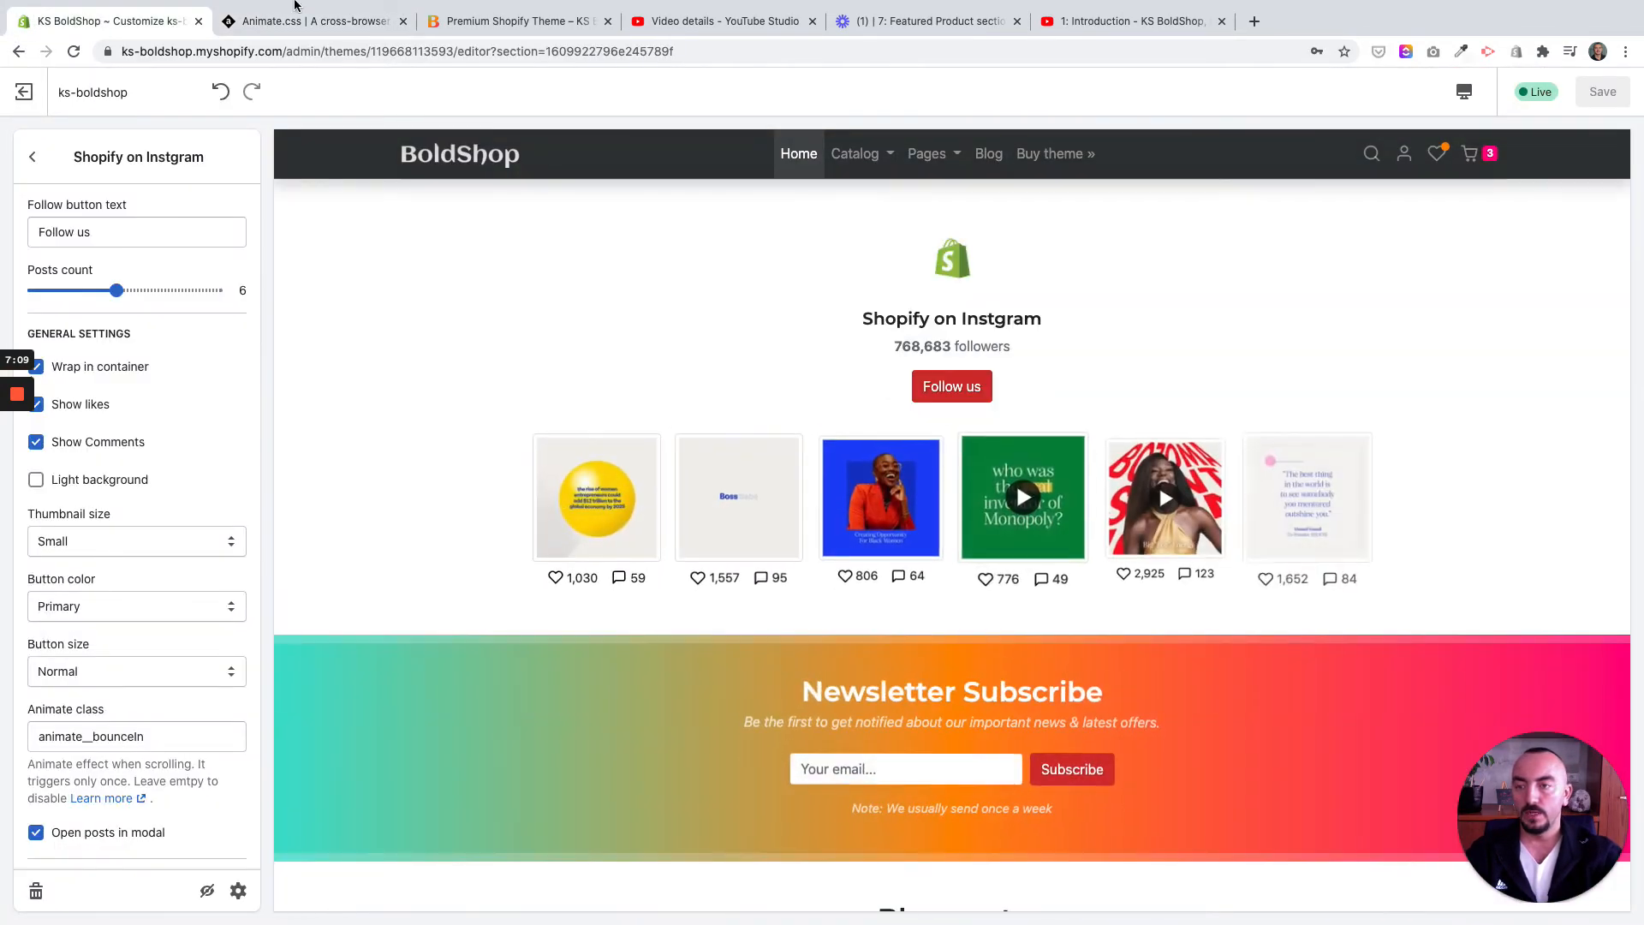
left_click(308, 20)
scroll(1635, 463, "down", 4)
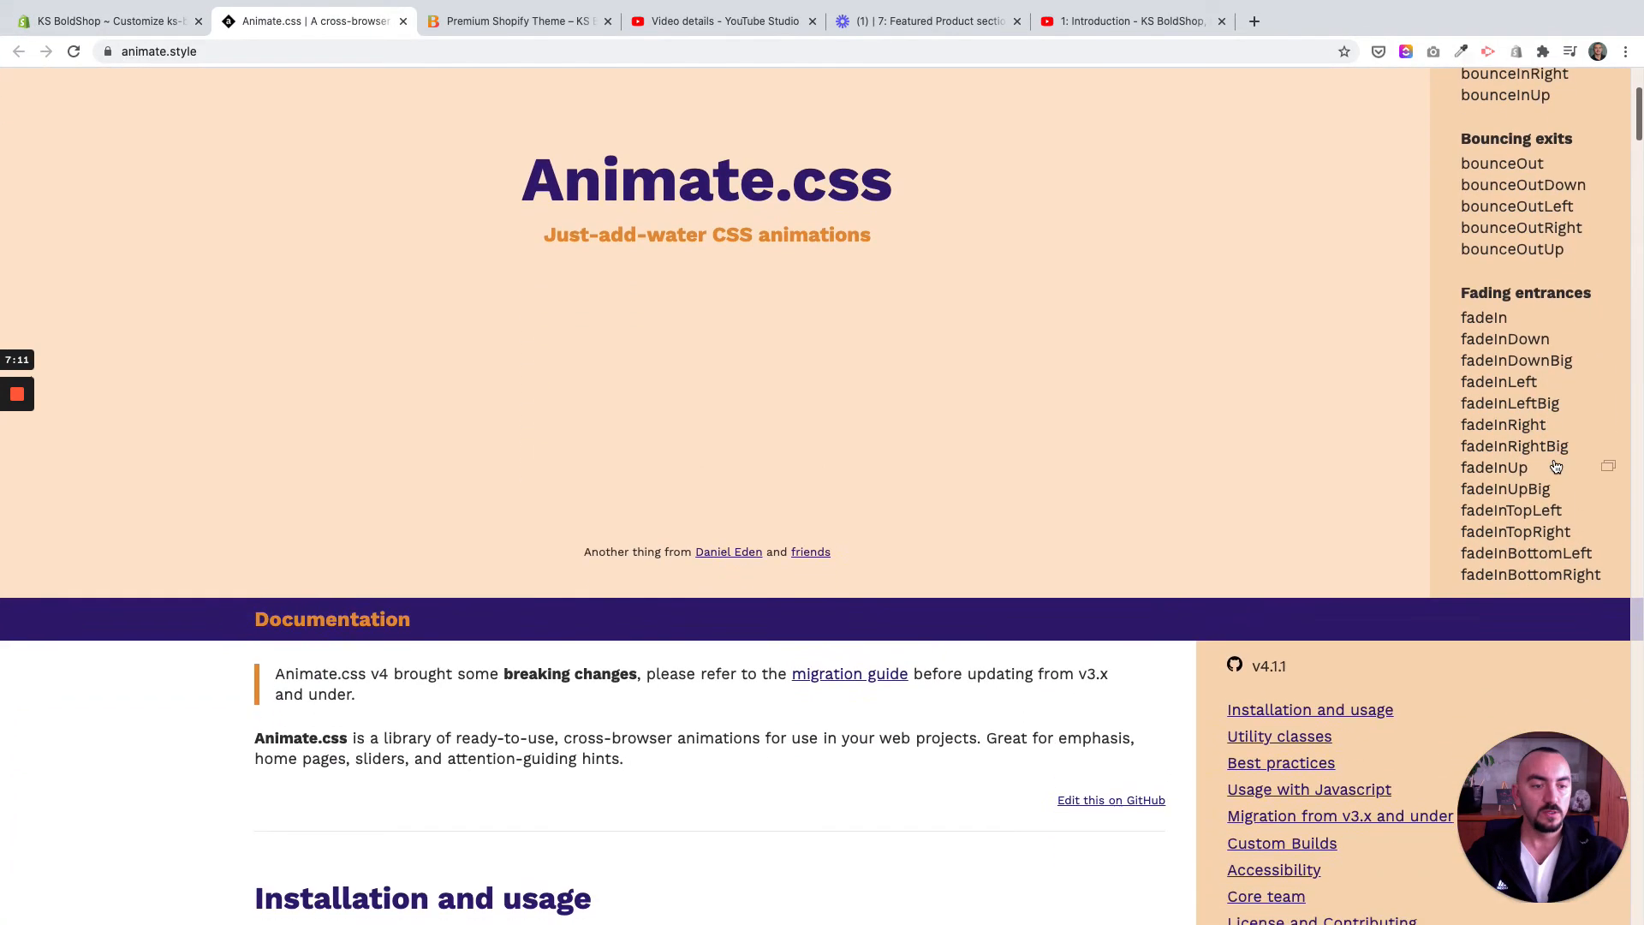
scroll(1559, 466, "up", 5)
scroll(1452, 363, "up", 3)
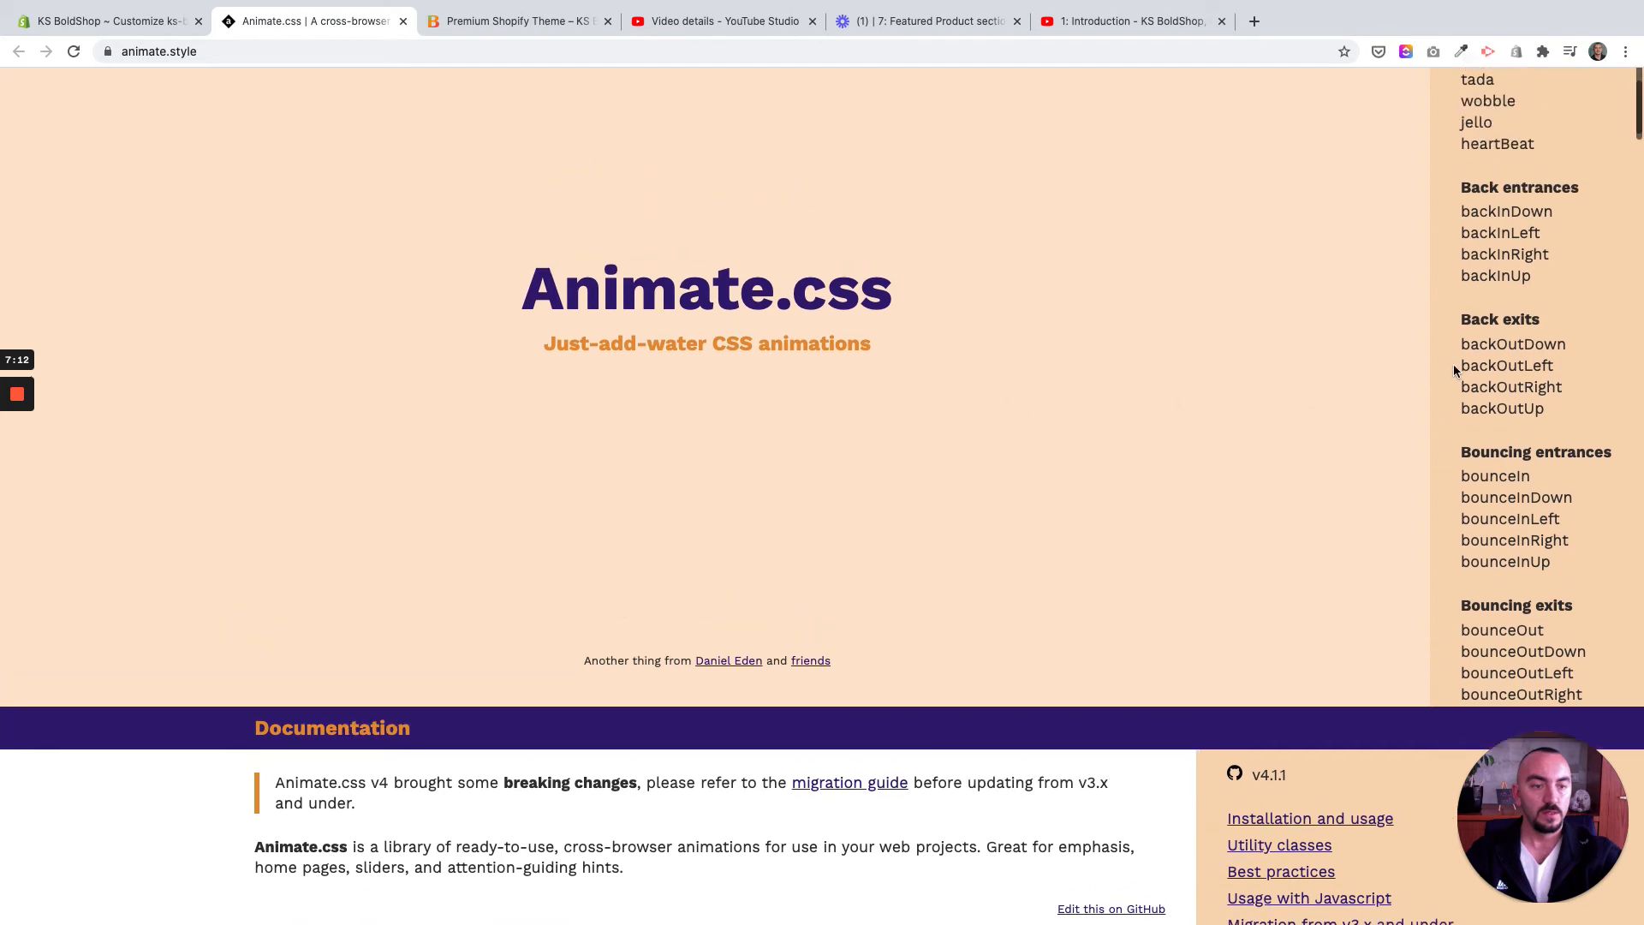
scroll(1442, 368, "up", 5)
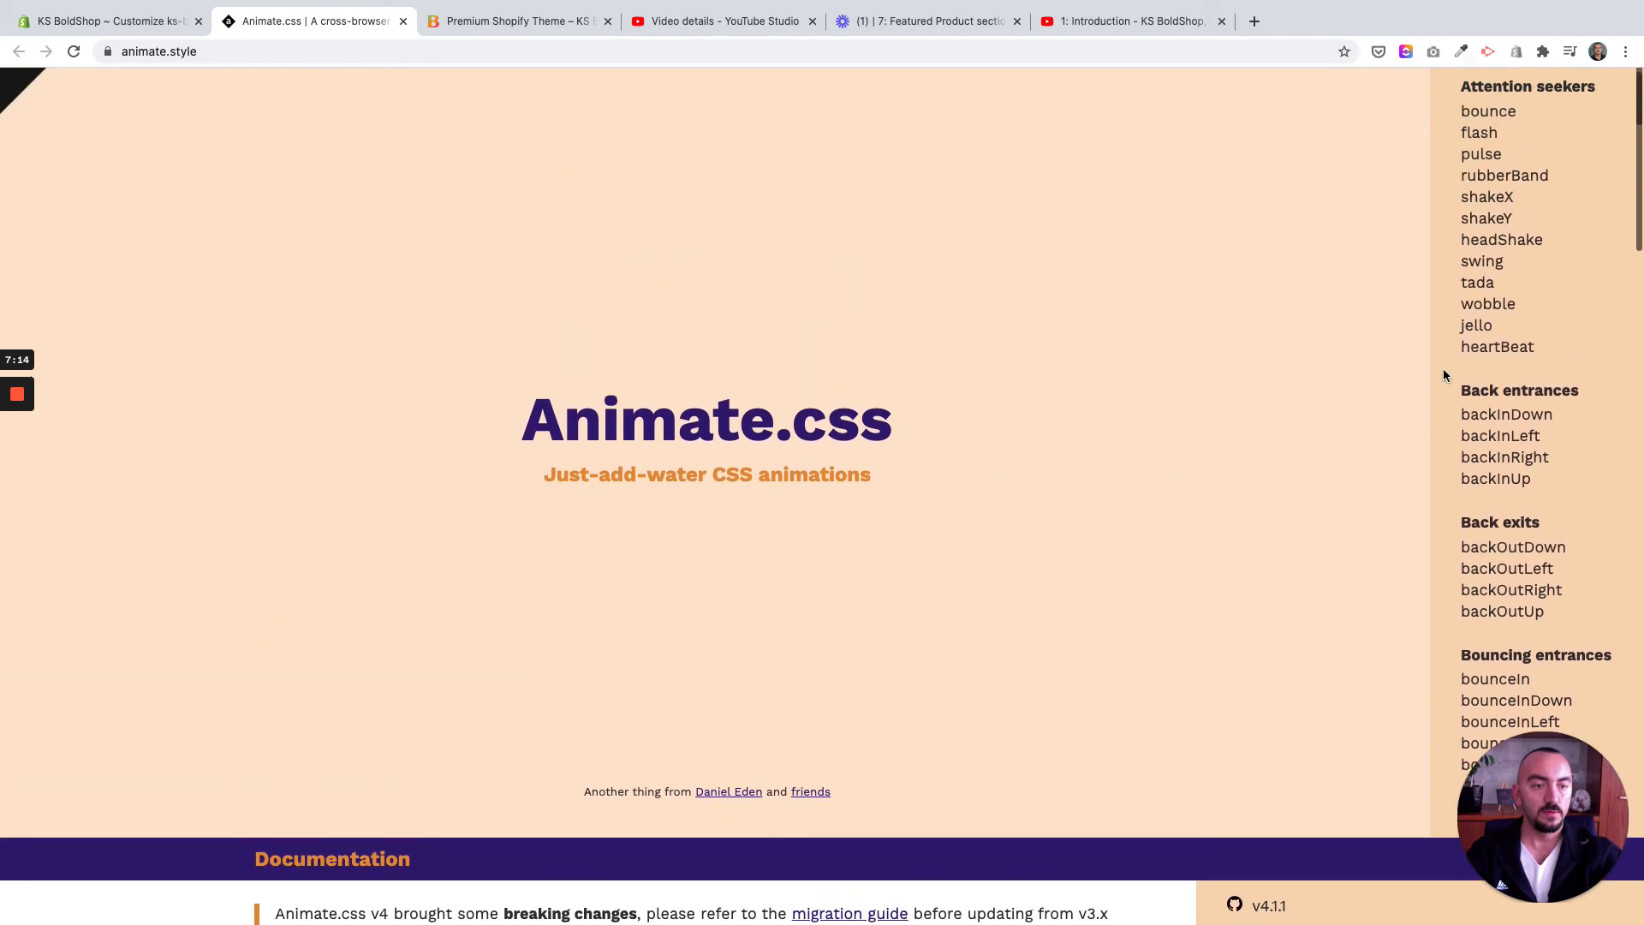
scroll(1442, 368, "down", 8)
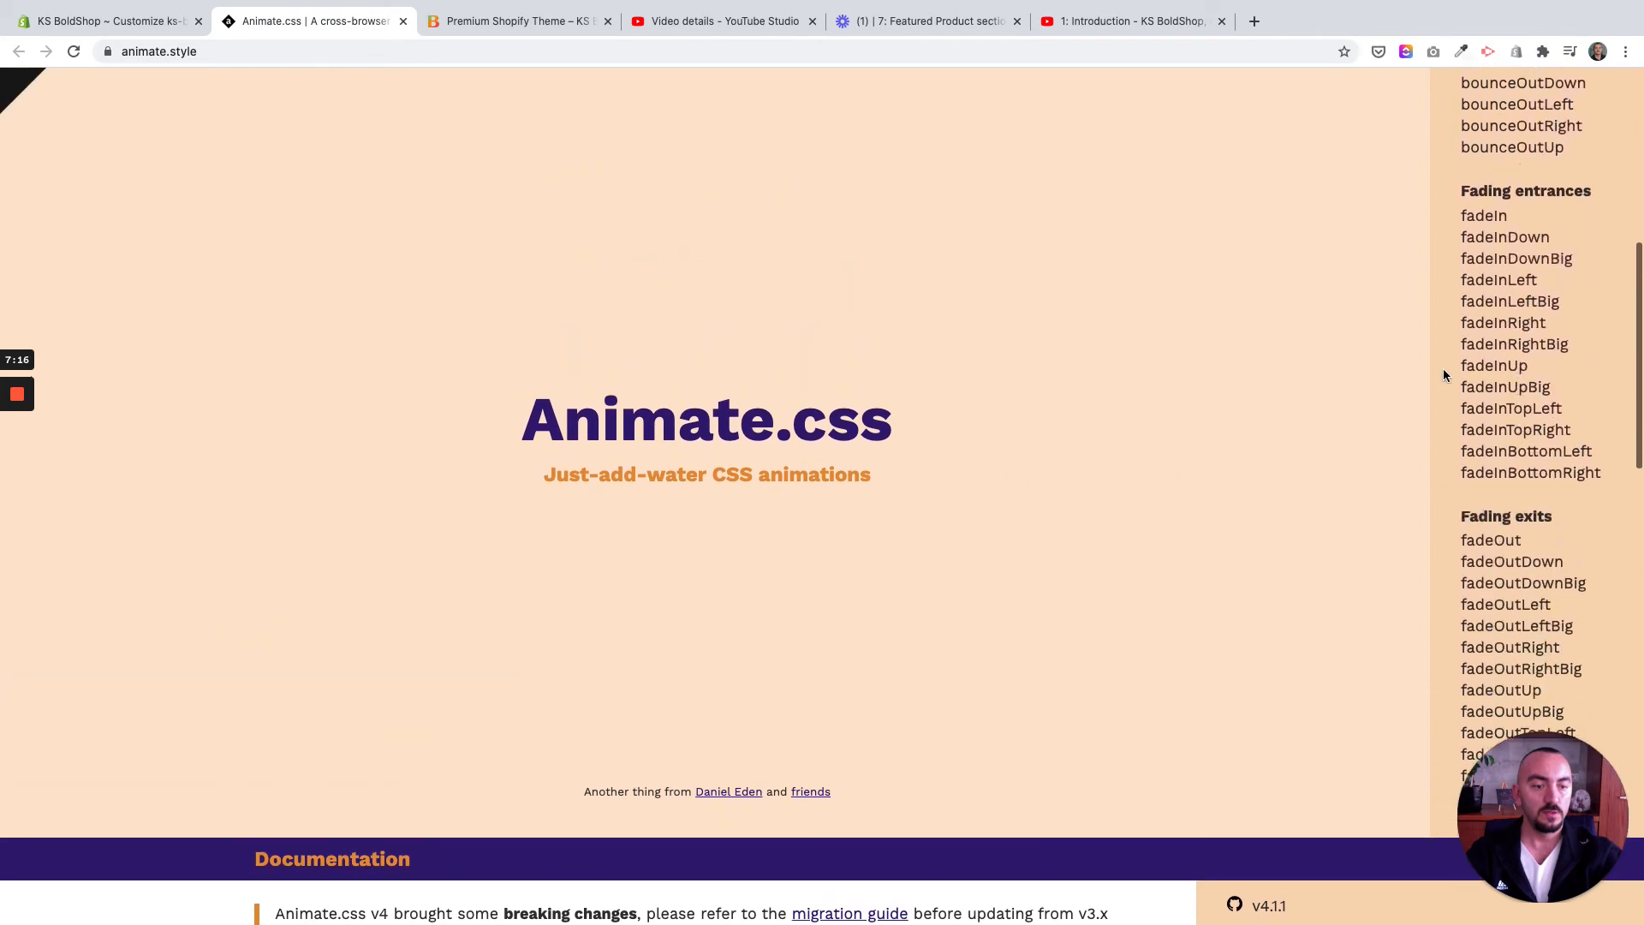
scroll(1446, 370, "down", 5)
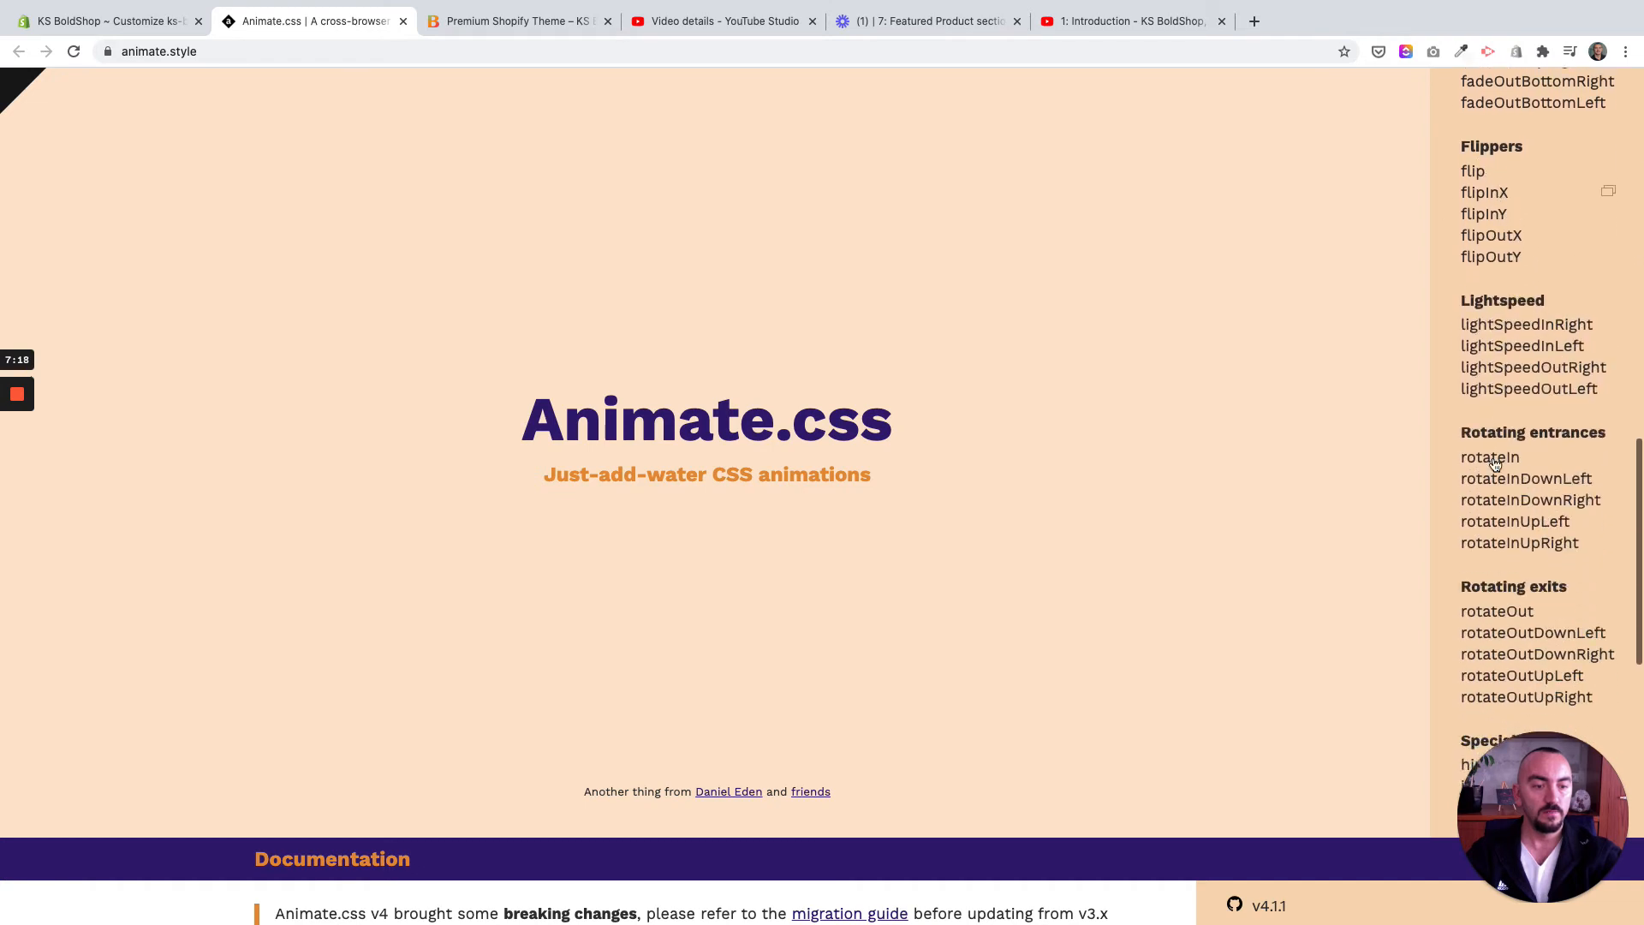
Copy the rotateIn class name from Animate.css and set the Instagram section's animate class to animate__rotateIn in the theme editor
left_click(1493, 425)
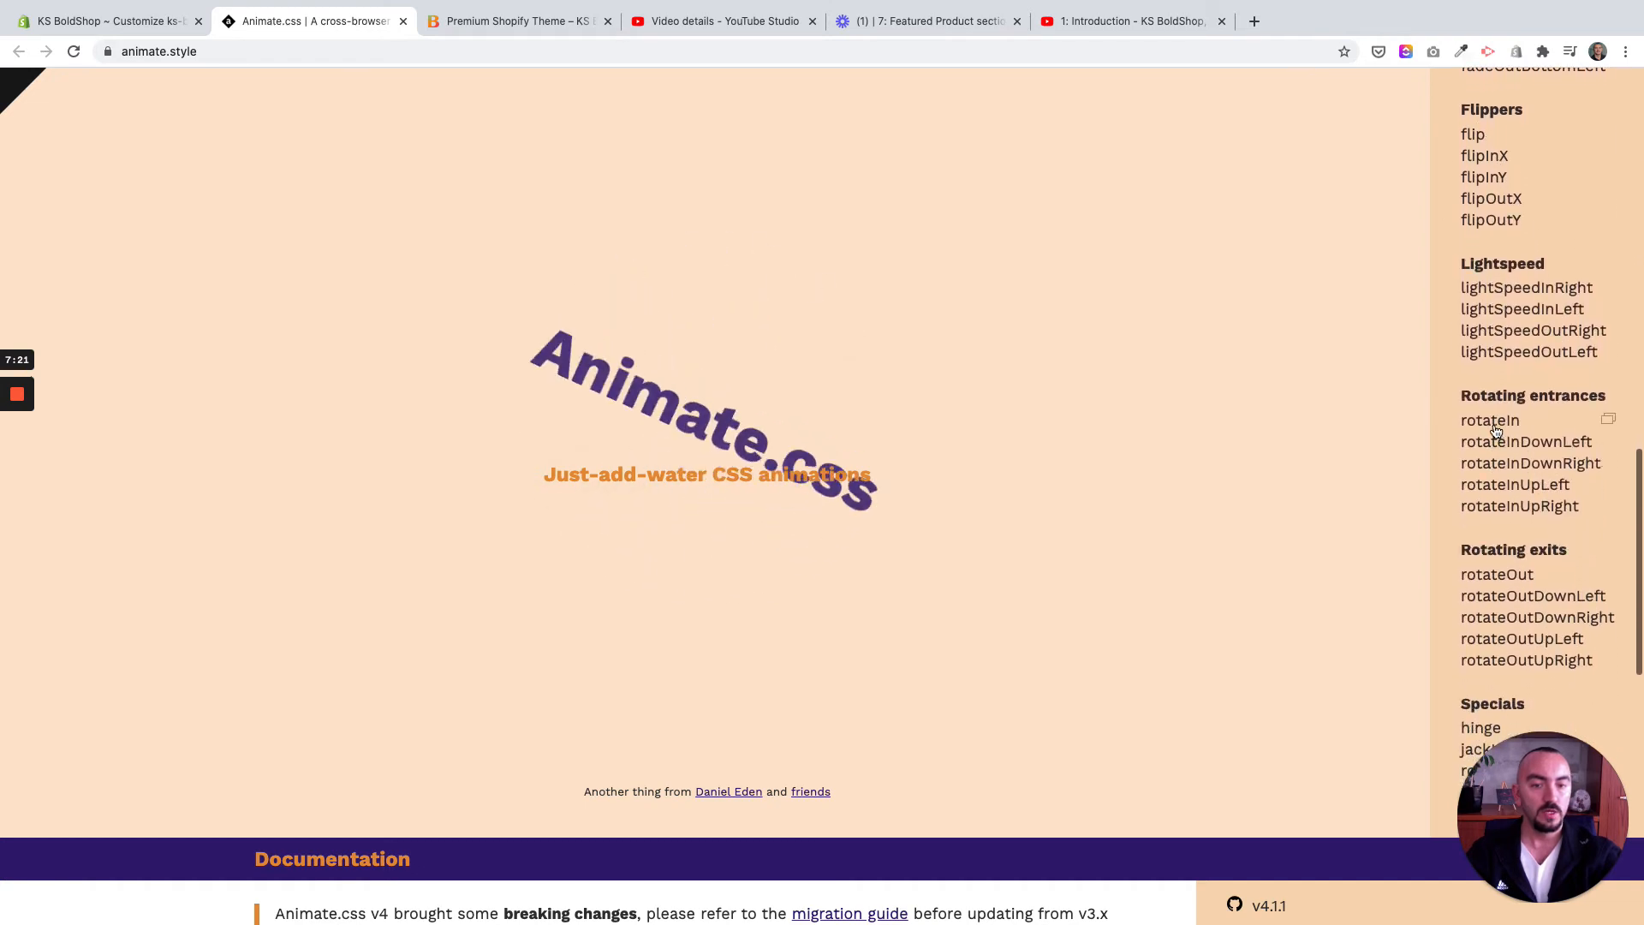
left_click(1610, 419)
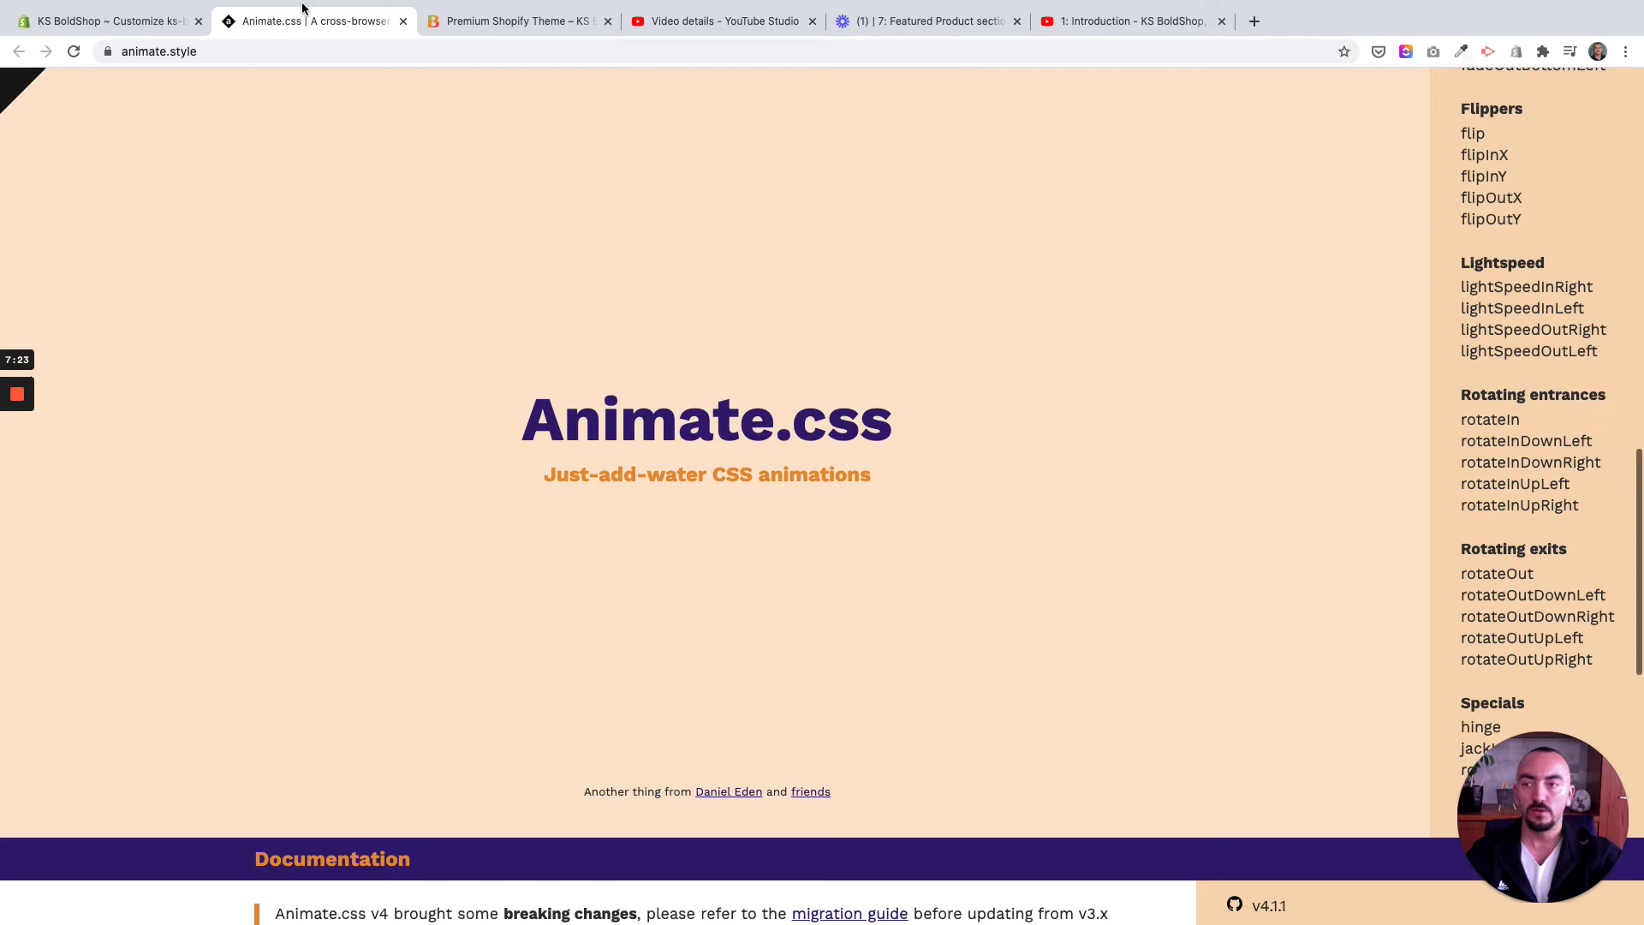
left_click(103, 21)
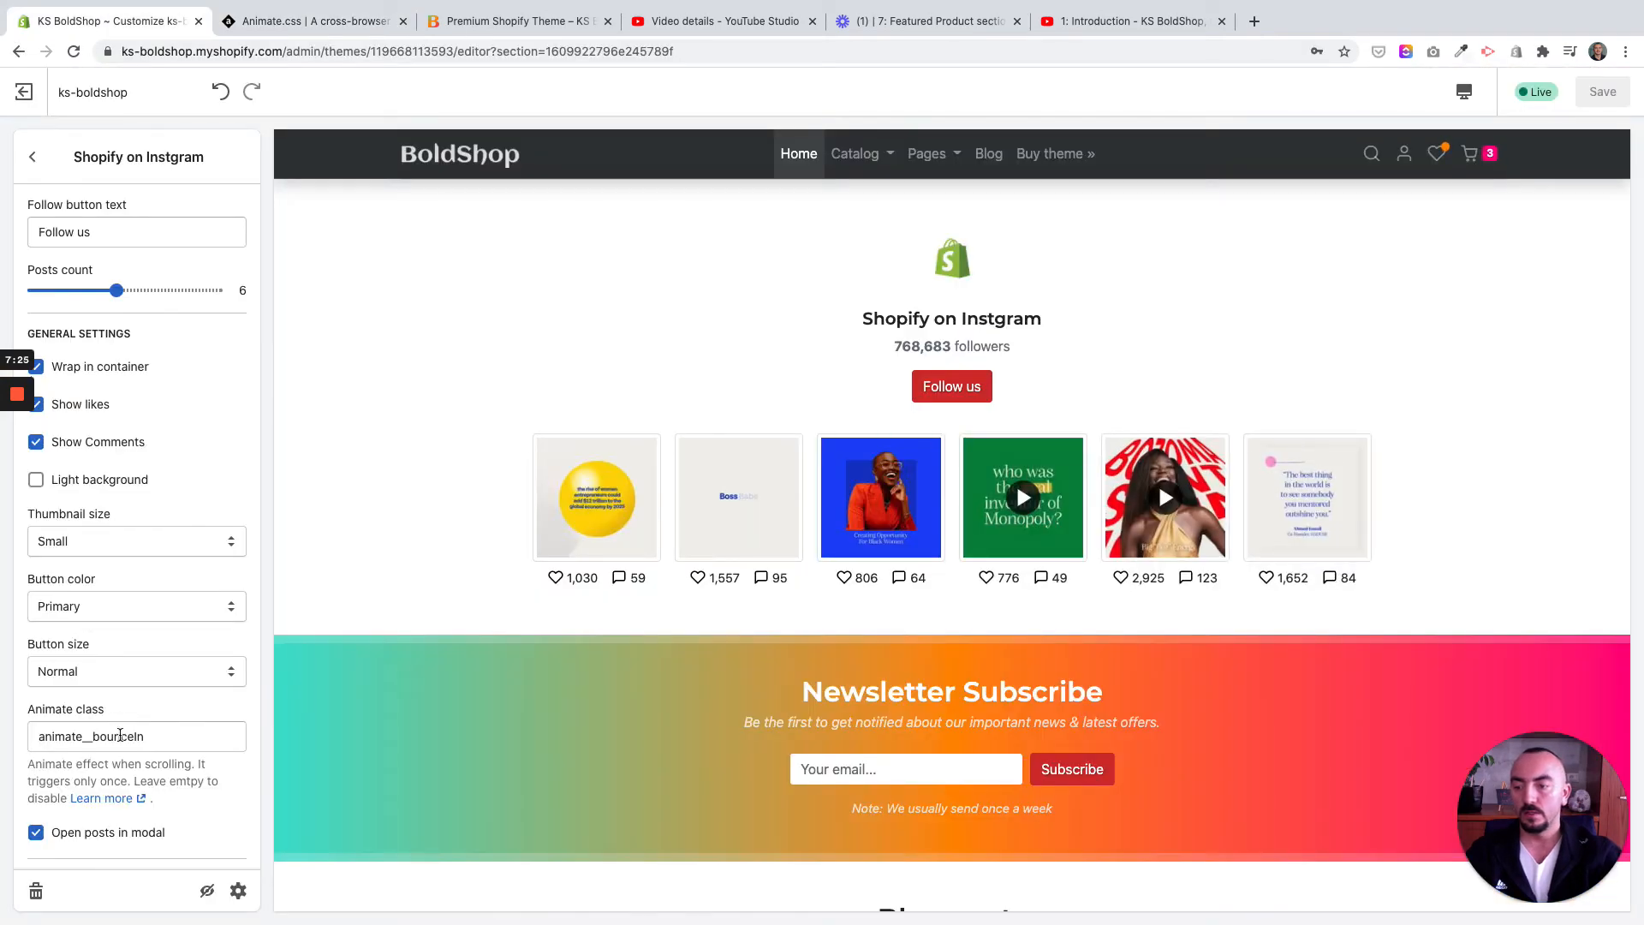
double_click(120, 735)
key("ctrl+v")
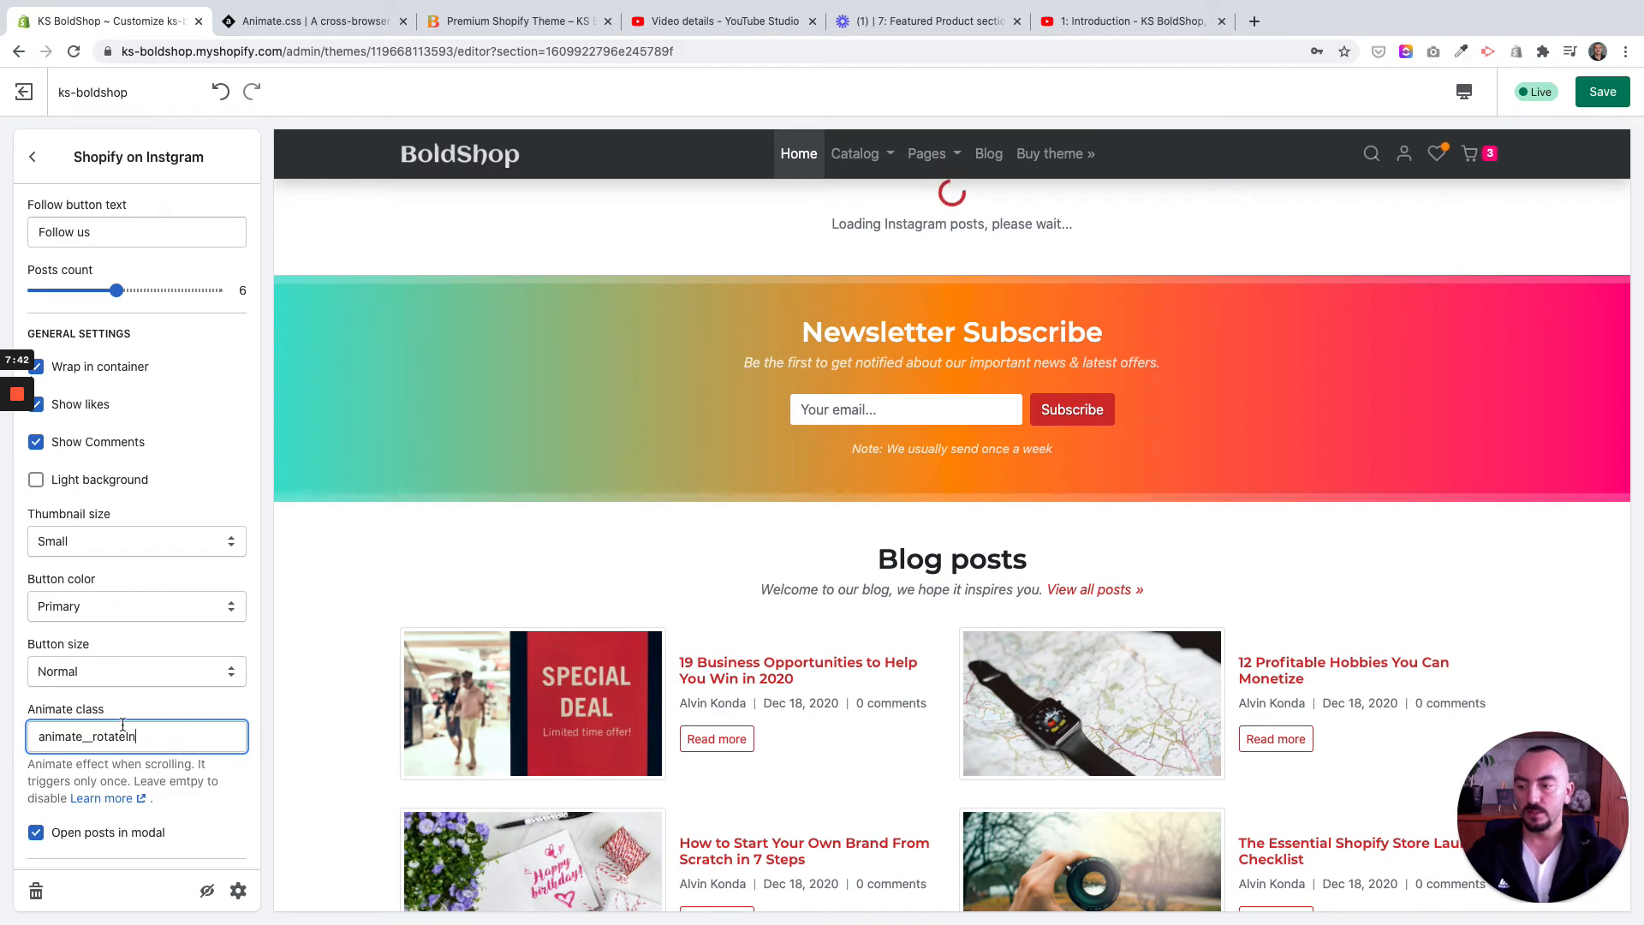
Switch to the live storefront page, reload it, and examine the Instagram section with small thumbnails and the new follow button
left_click(326, 30)
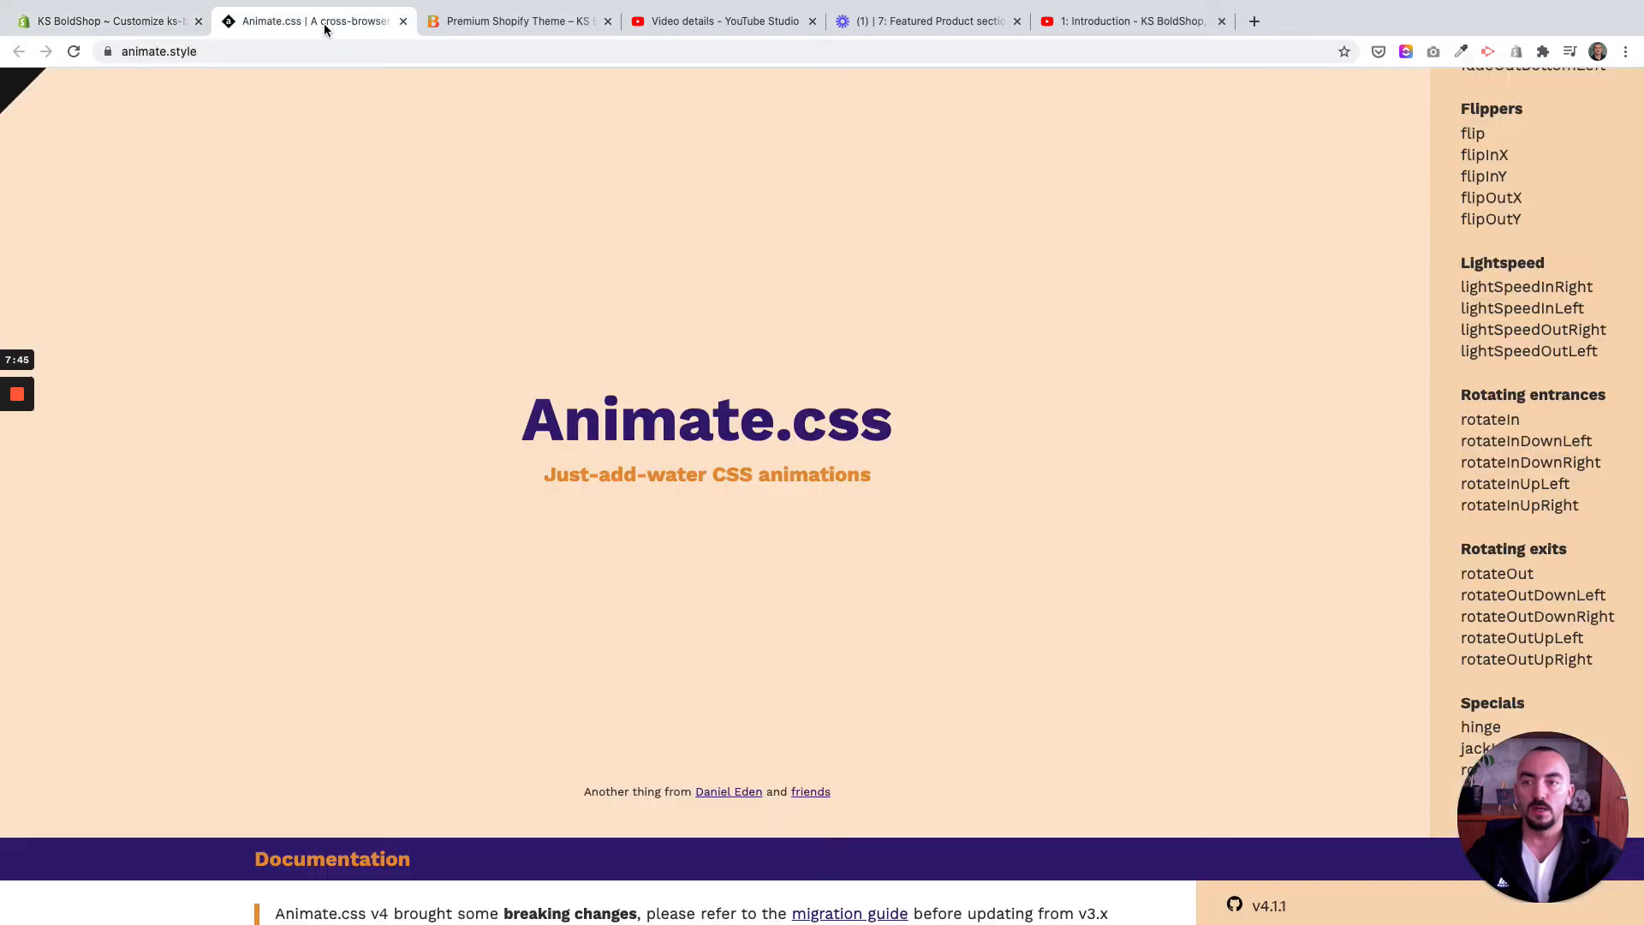
left_click(534, 17)
scroll(507, 129, "up", 3)
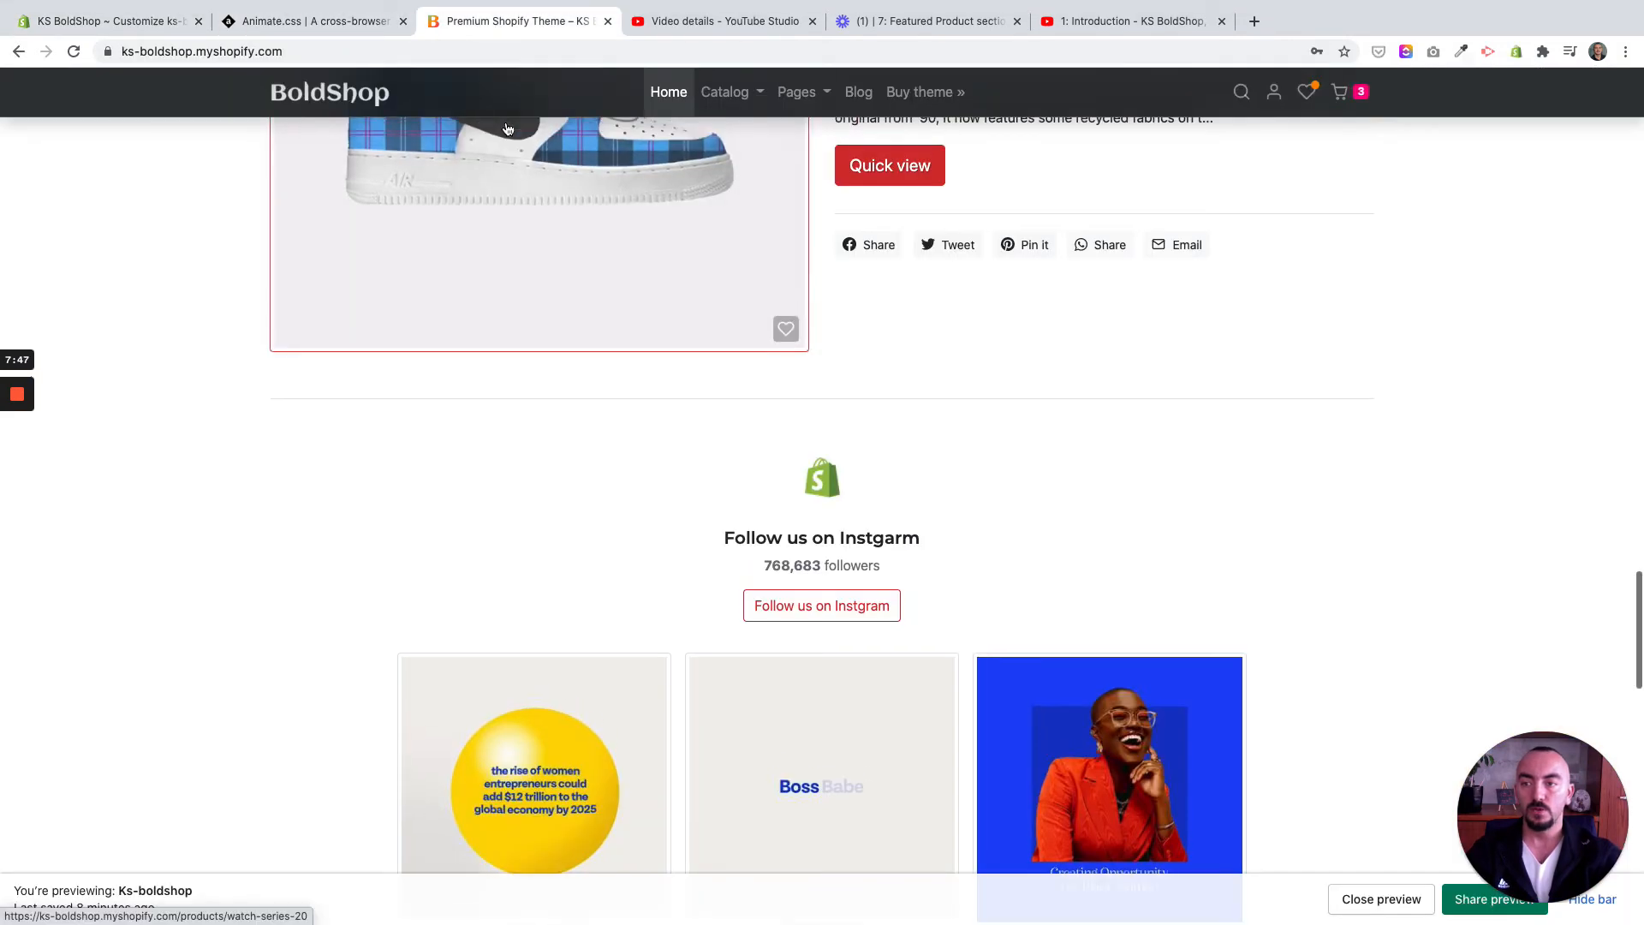
scroll(507, 129, "up", 6)
key("super+r")
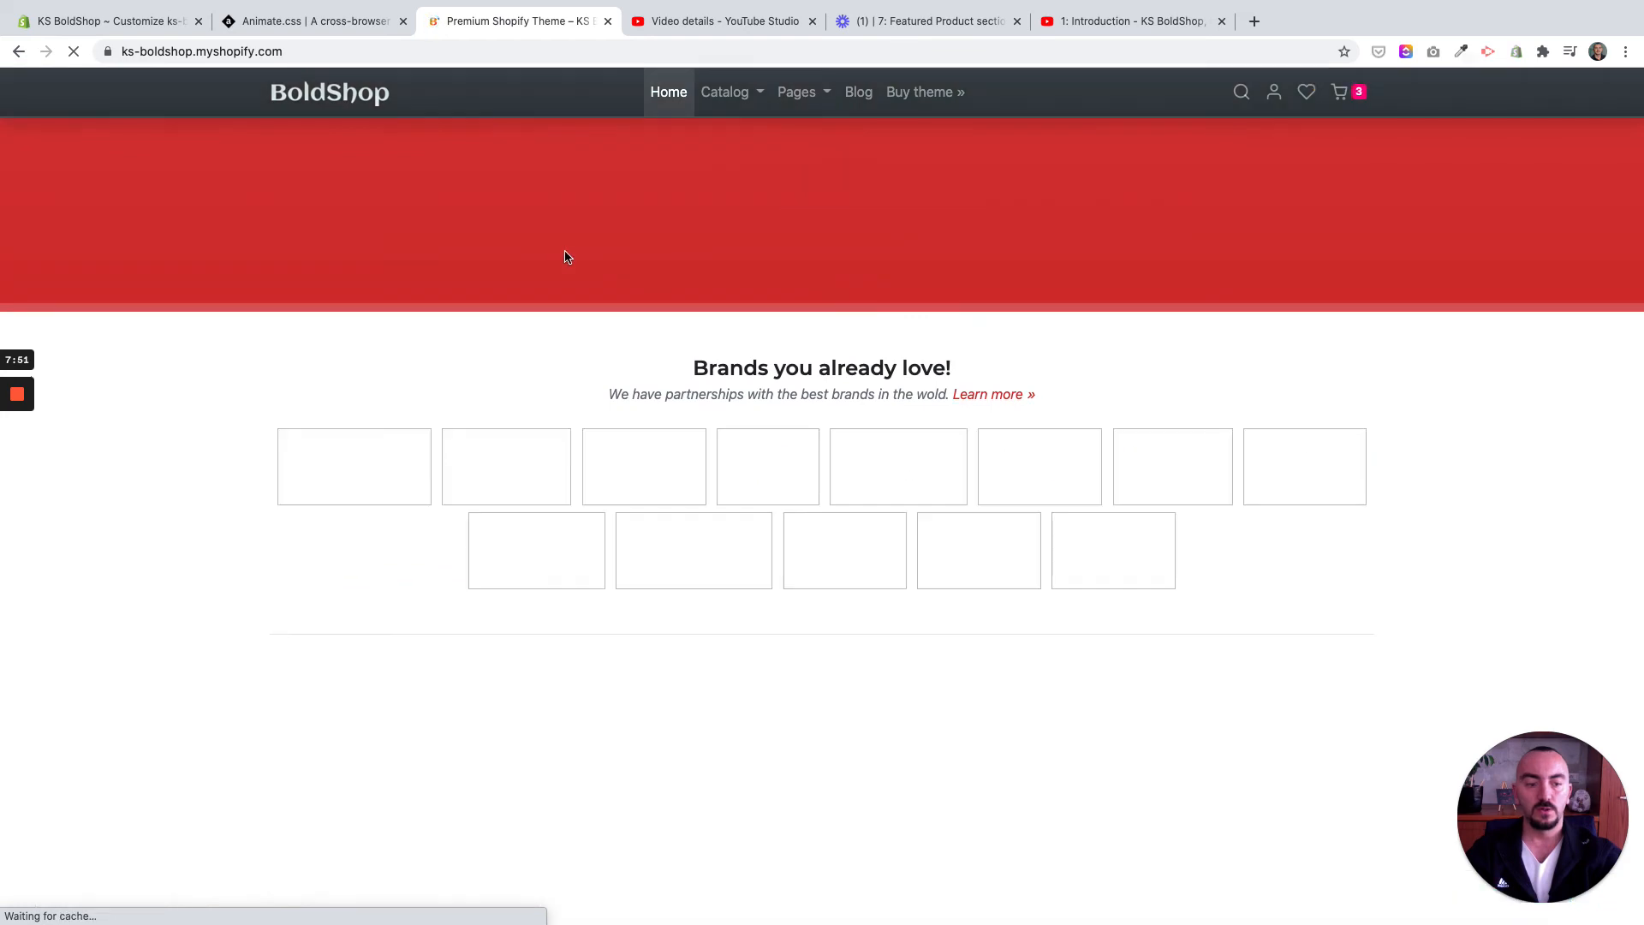
scroll(564, 256, "down", 10)
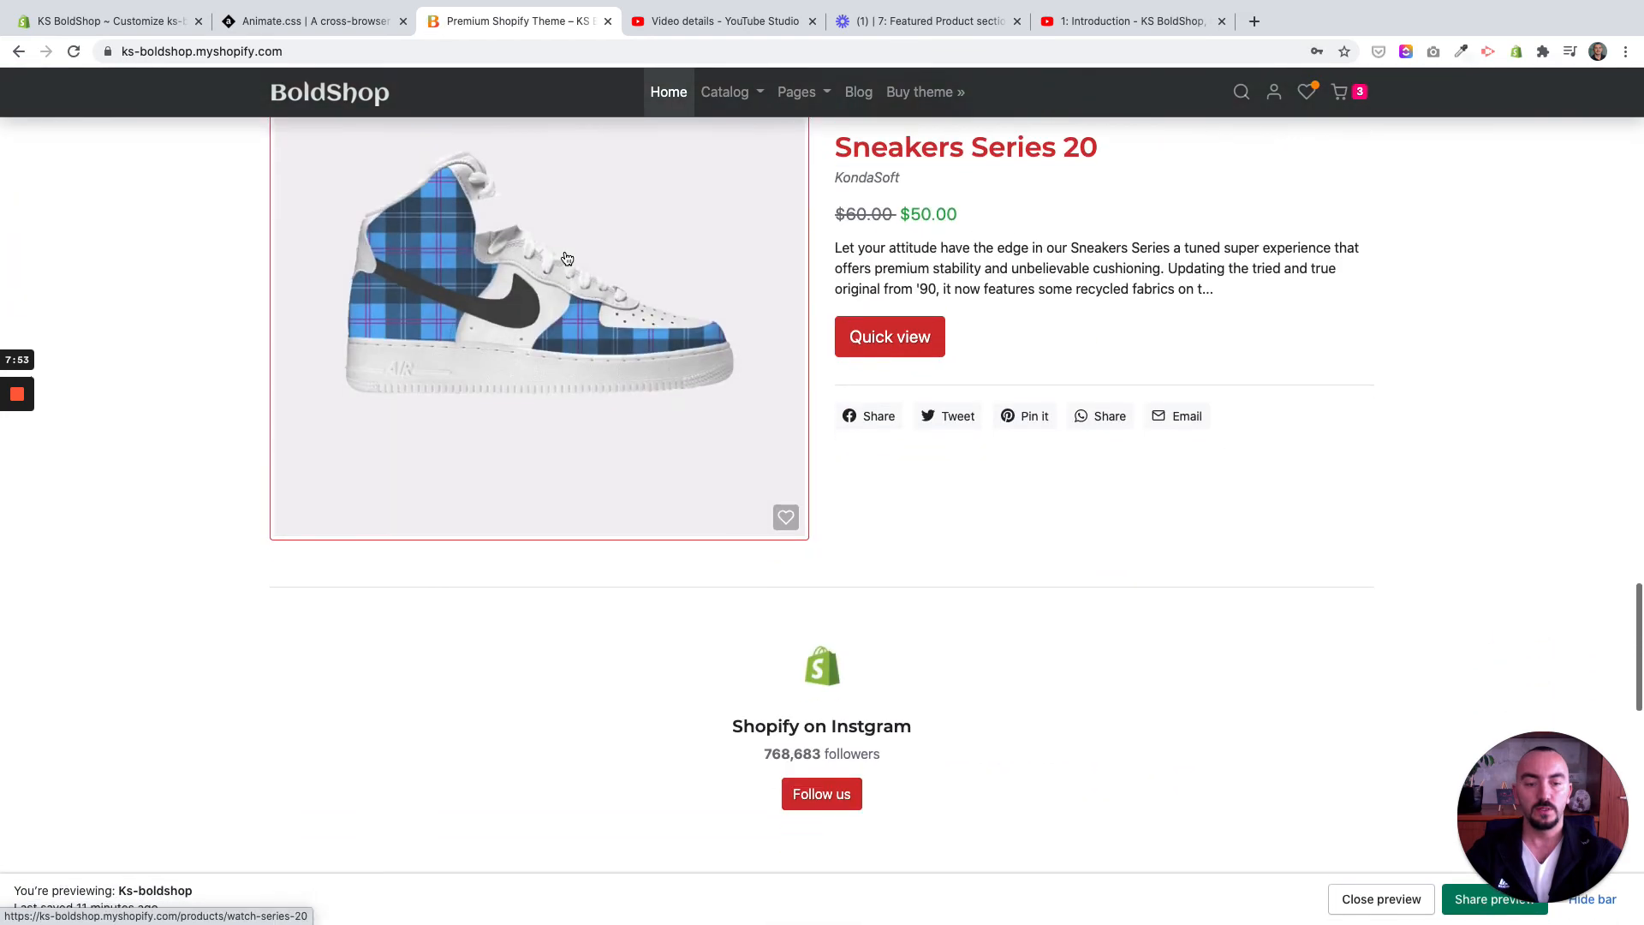
scroll(565, 258, "down", 3)
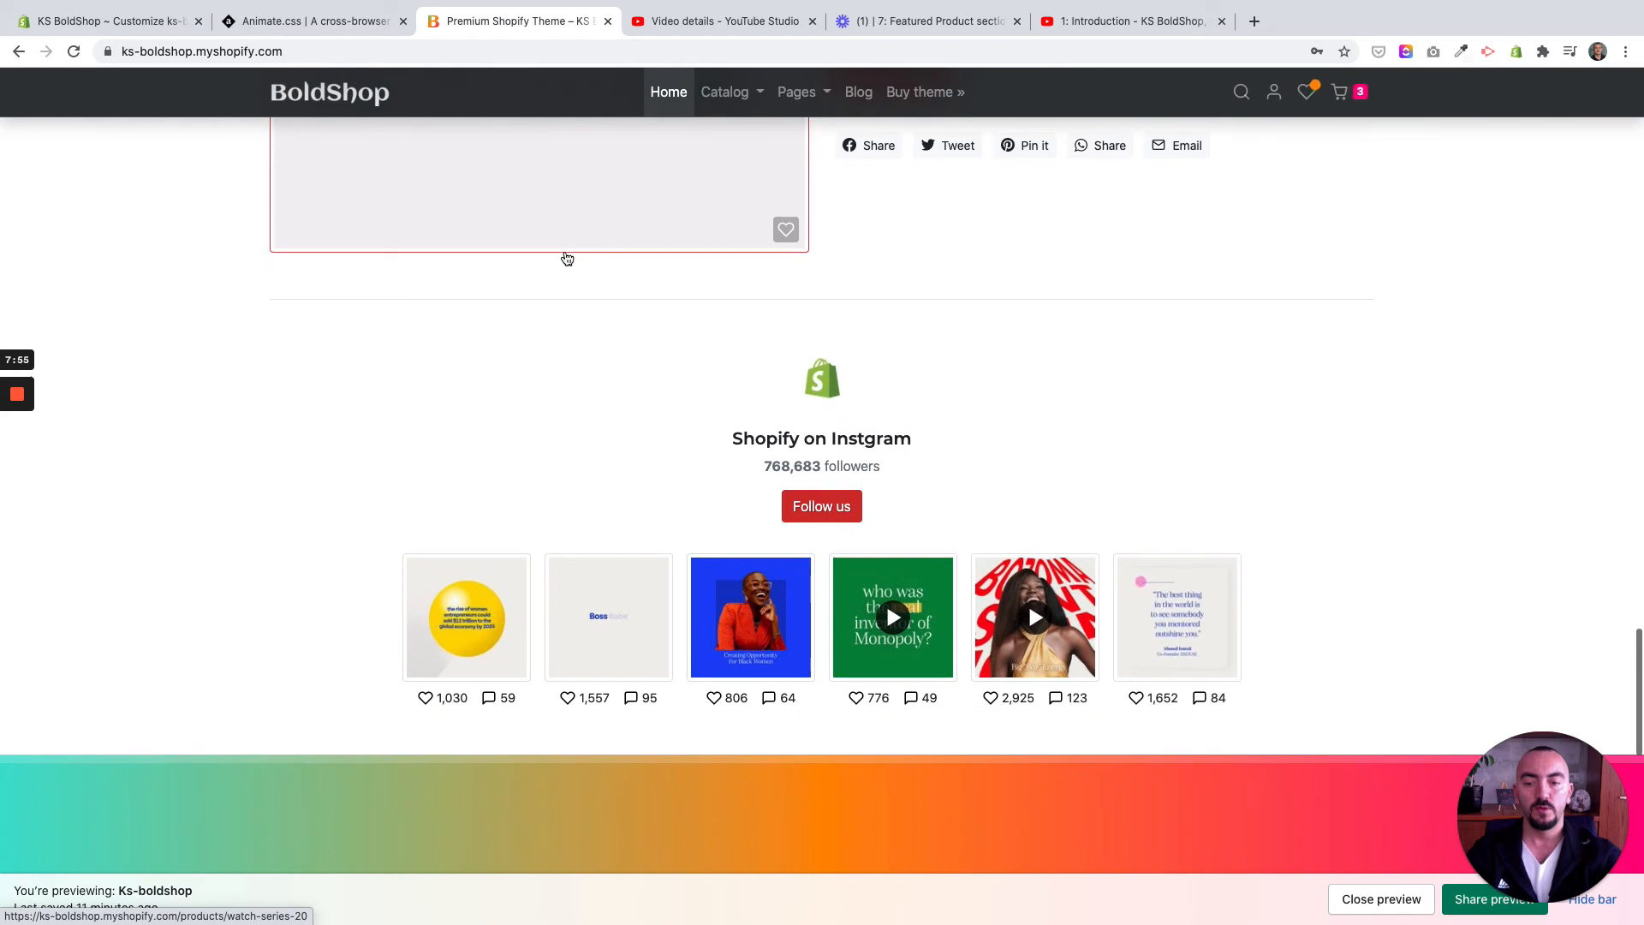
Reload the live storefront again to watch the Instagram section's entrance animation, and switch to the Animate.css page
scroll(566, 257, "up", 8)
key("super+r")
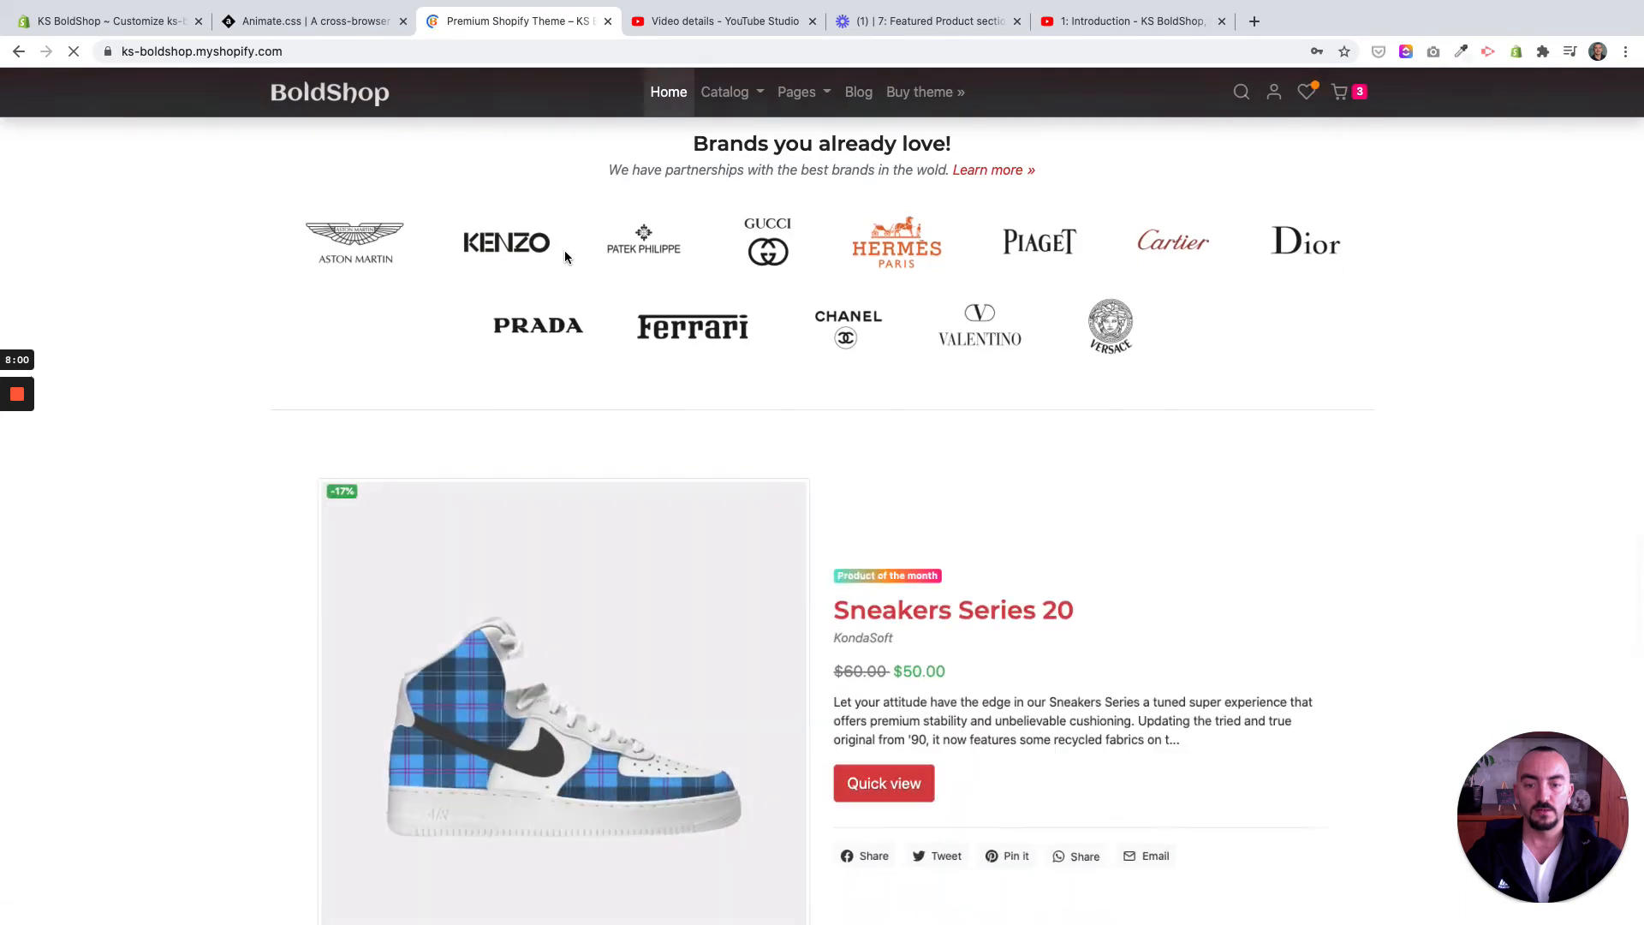
scroll(565, 257, "down", 3)
scroll(565, 257, "down", 7)
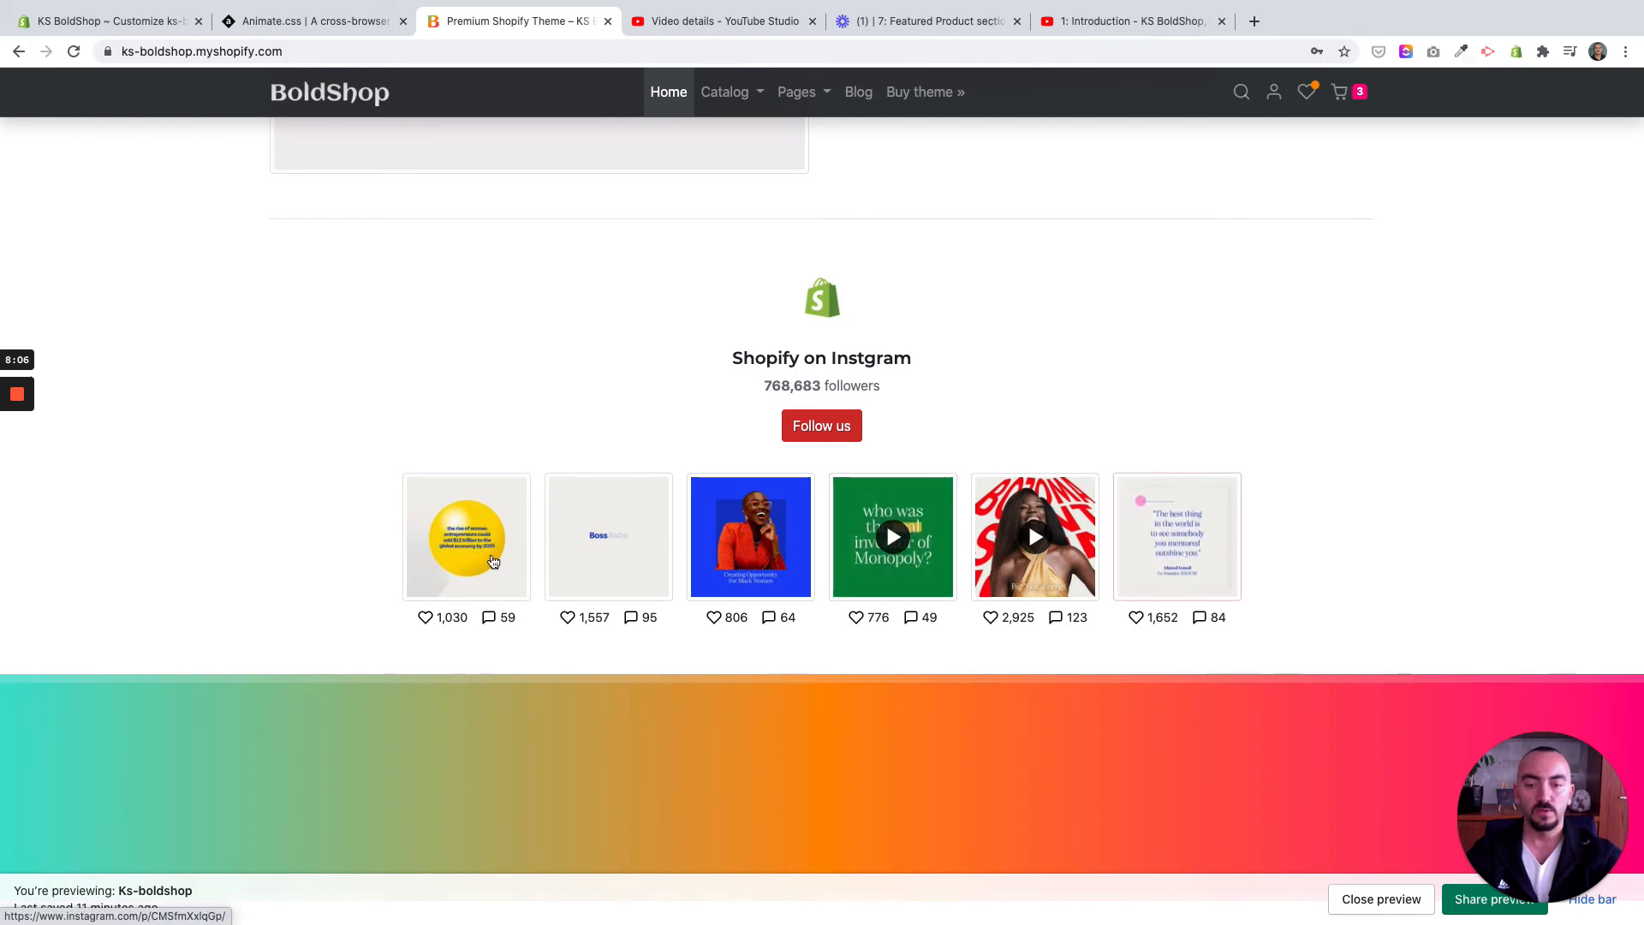
left_click(253, 27)
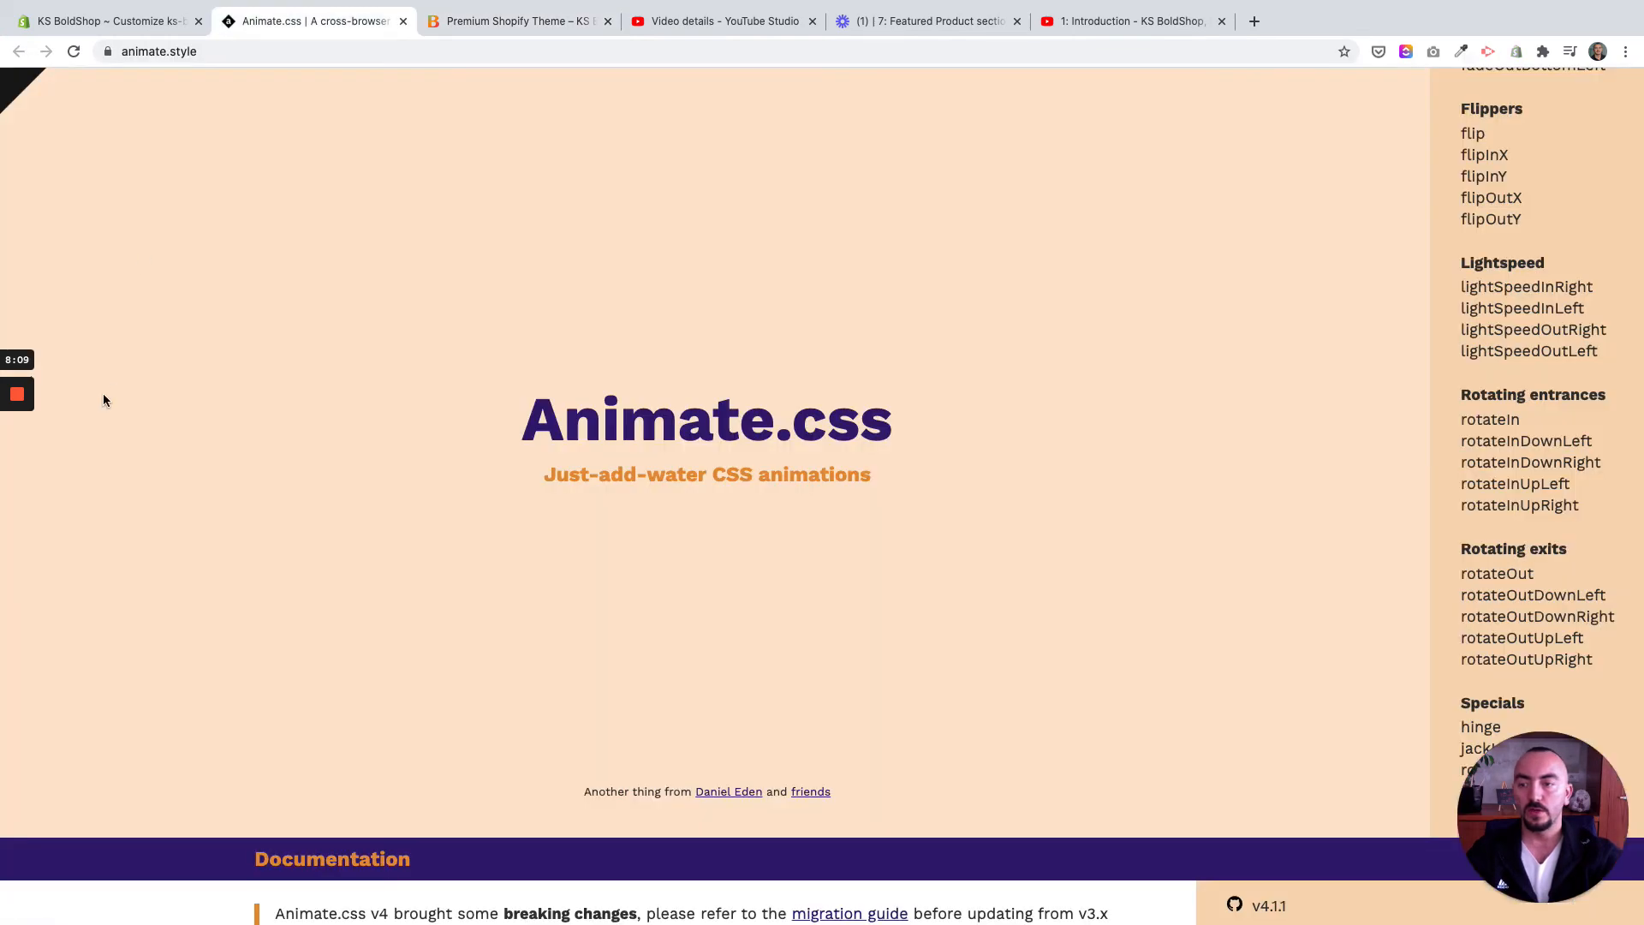
Switch to the theme editor, set the Instagram section's button color to Primary Outline, and save the theme
left_click(129, 30)
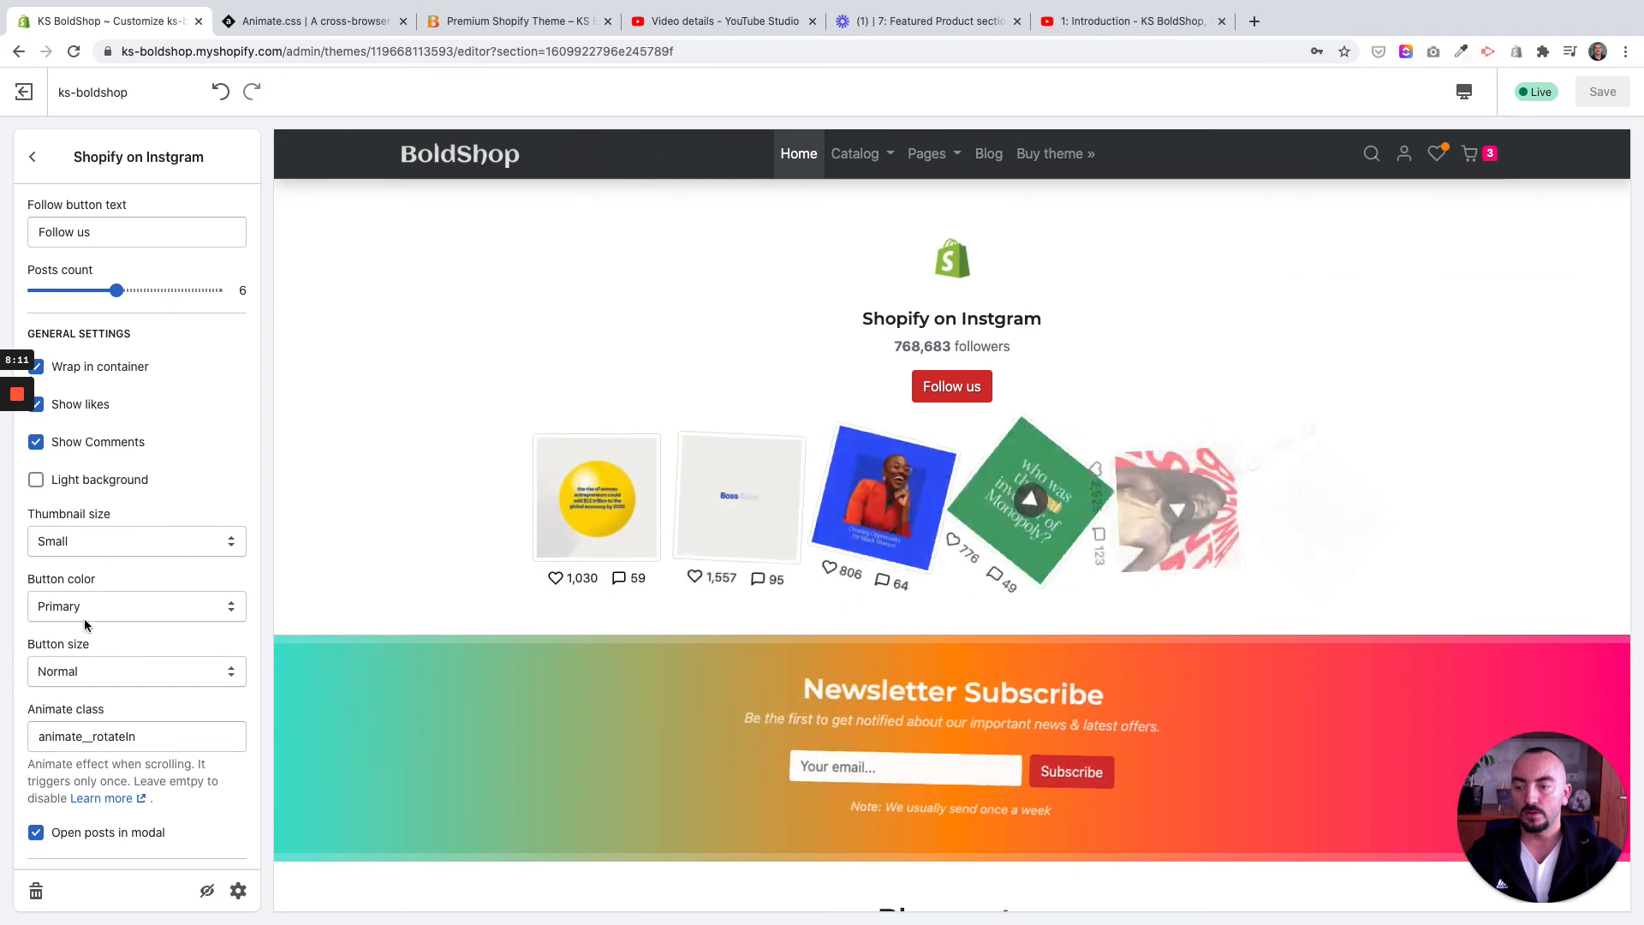
left_click(85, 616)
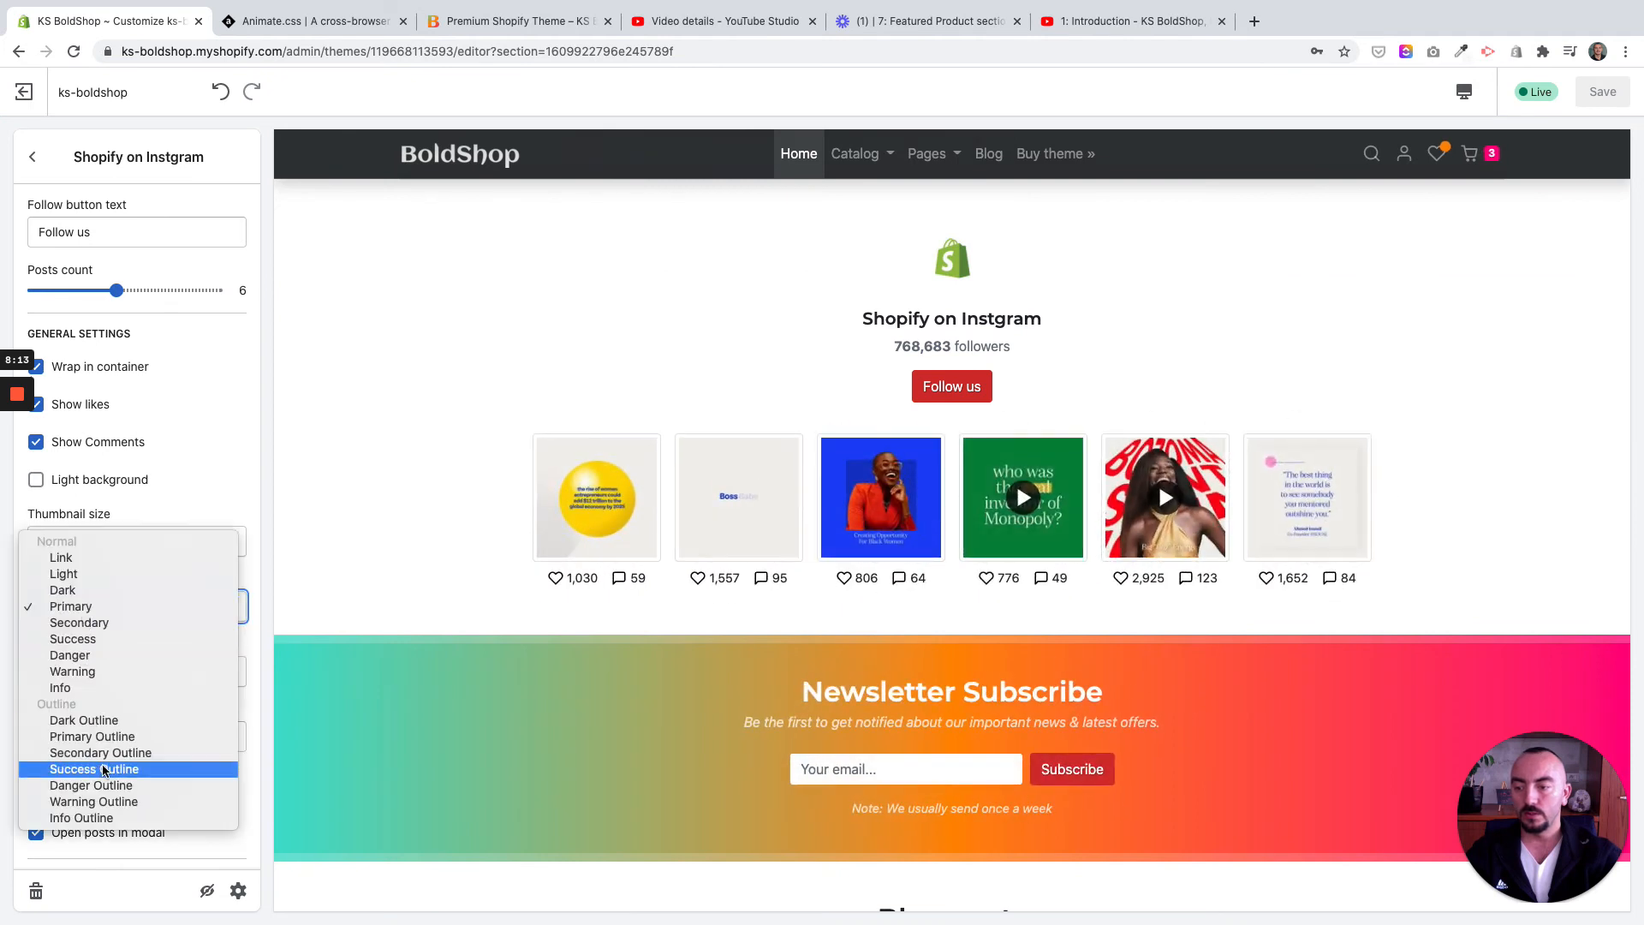
left_click(91, 736)
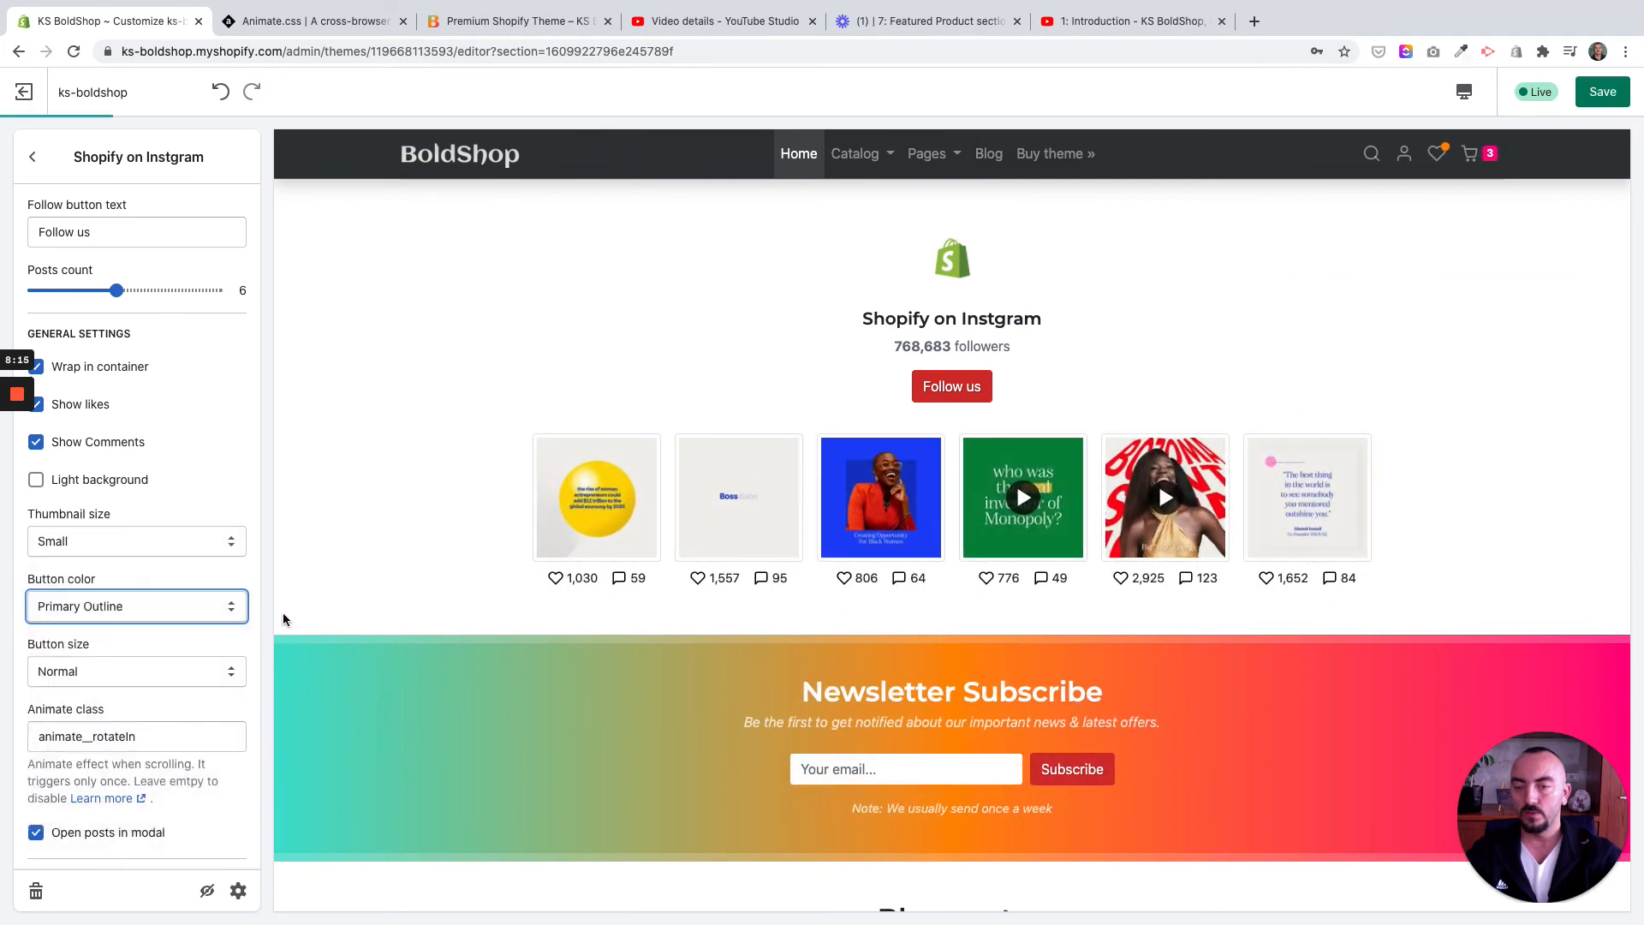
scroll(162, 685, "down", 3)
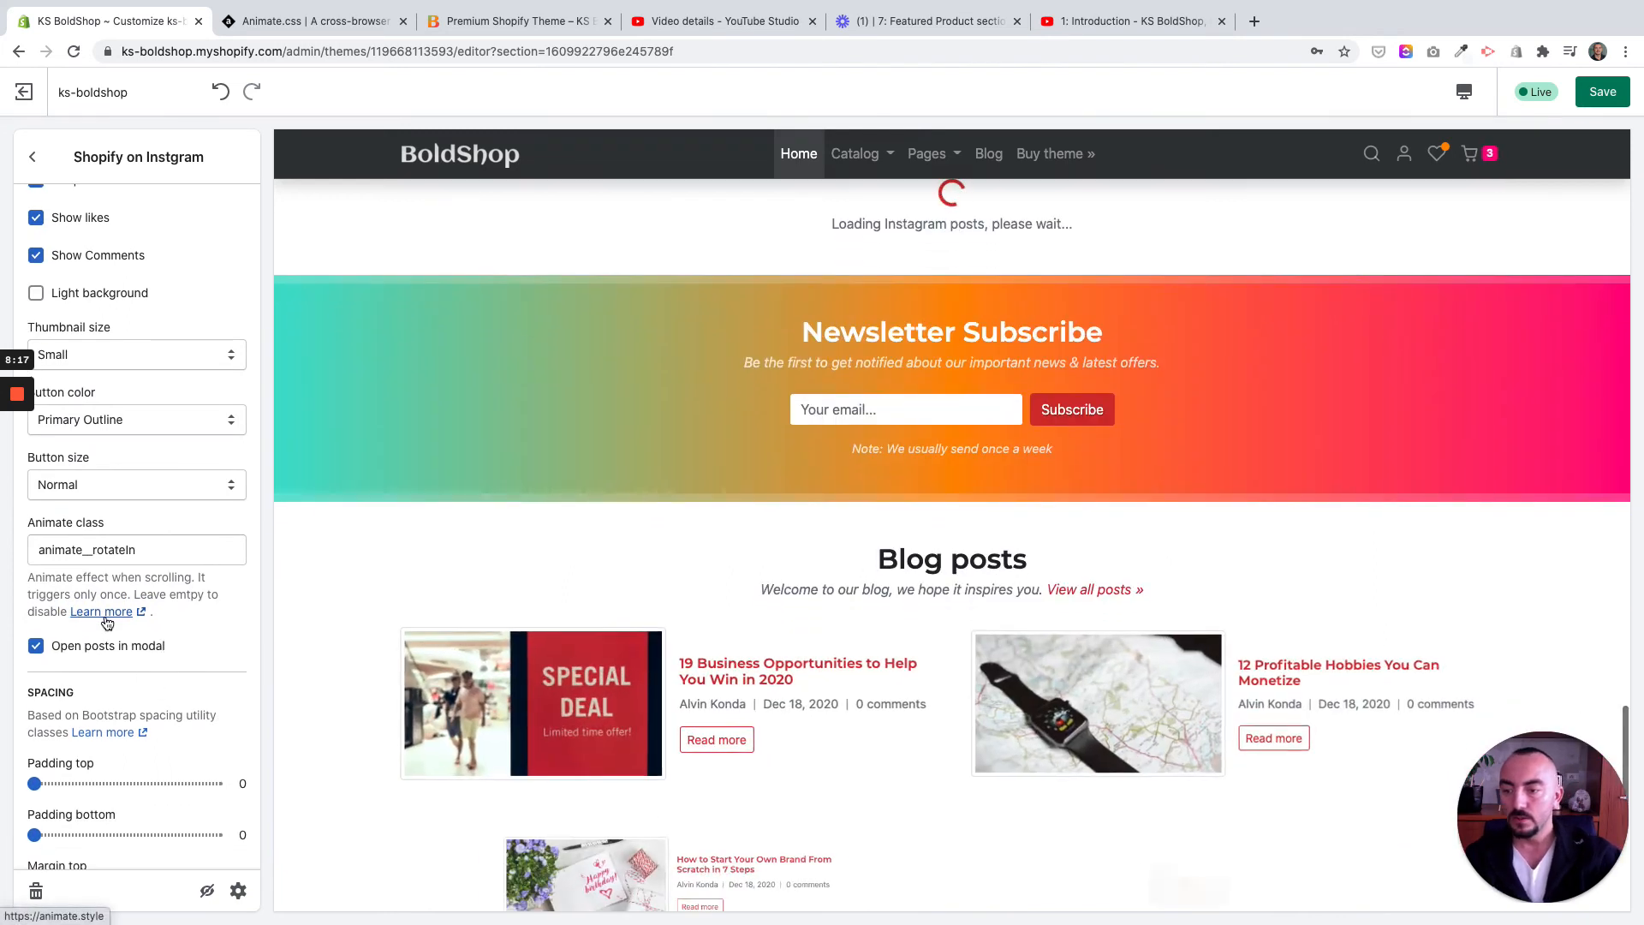
scroll(77, 625, "down", 1)
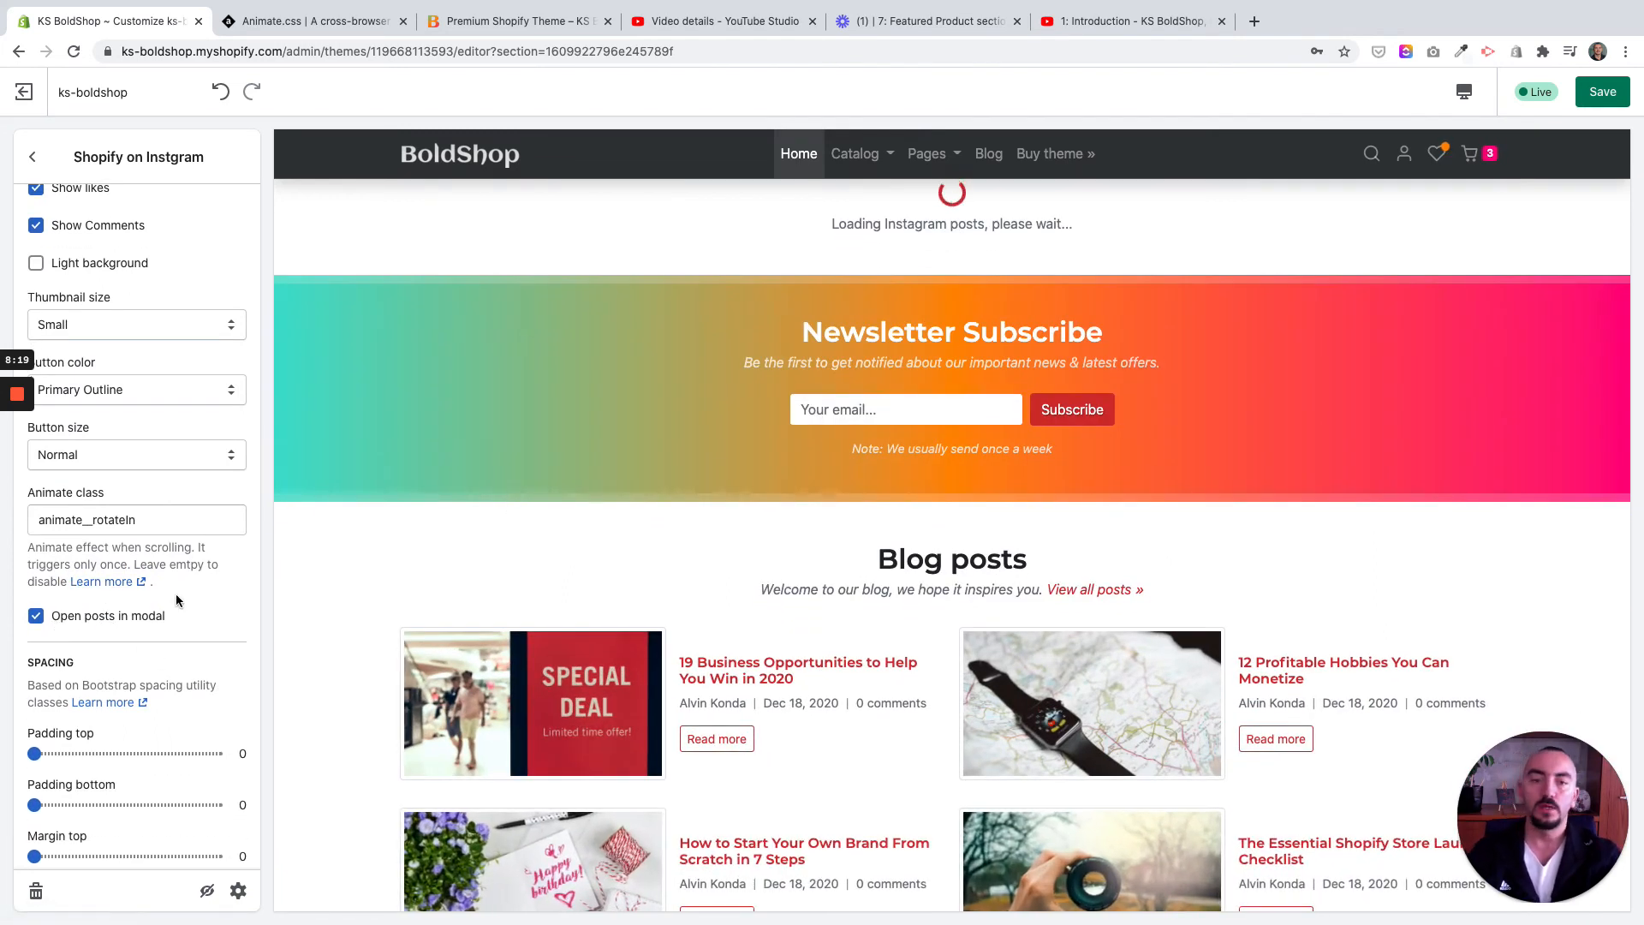
left_click(1577, 103)
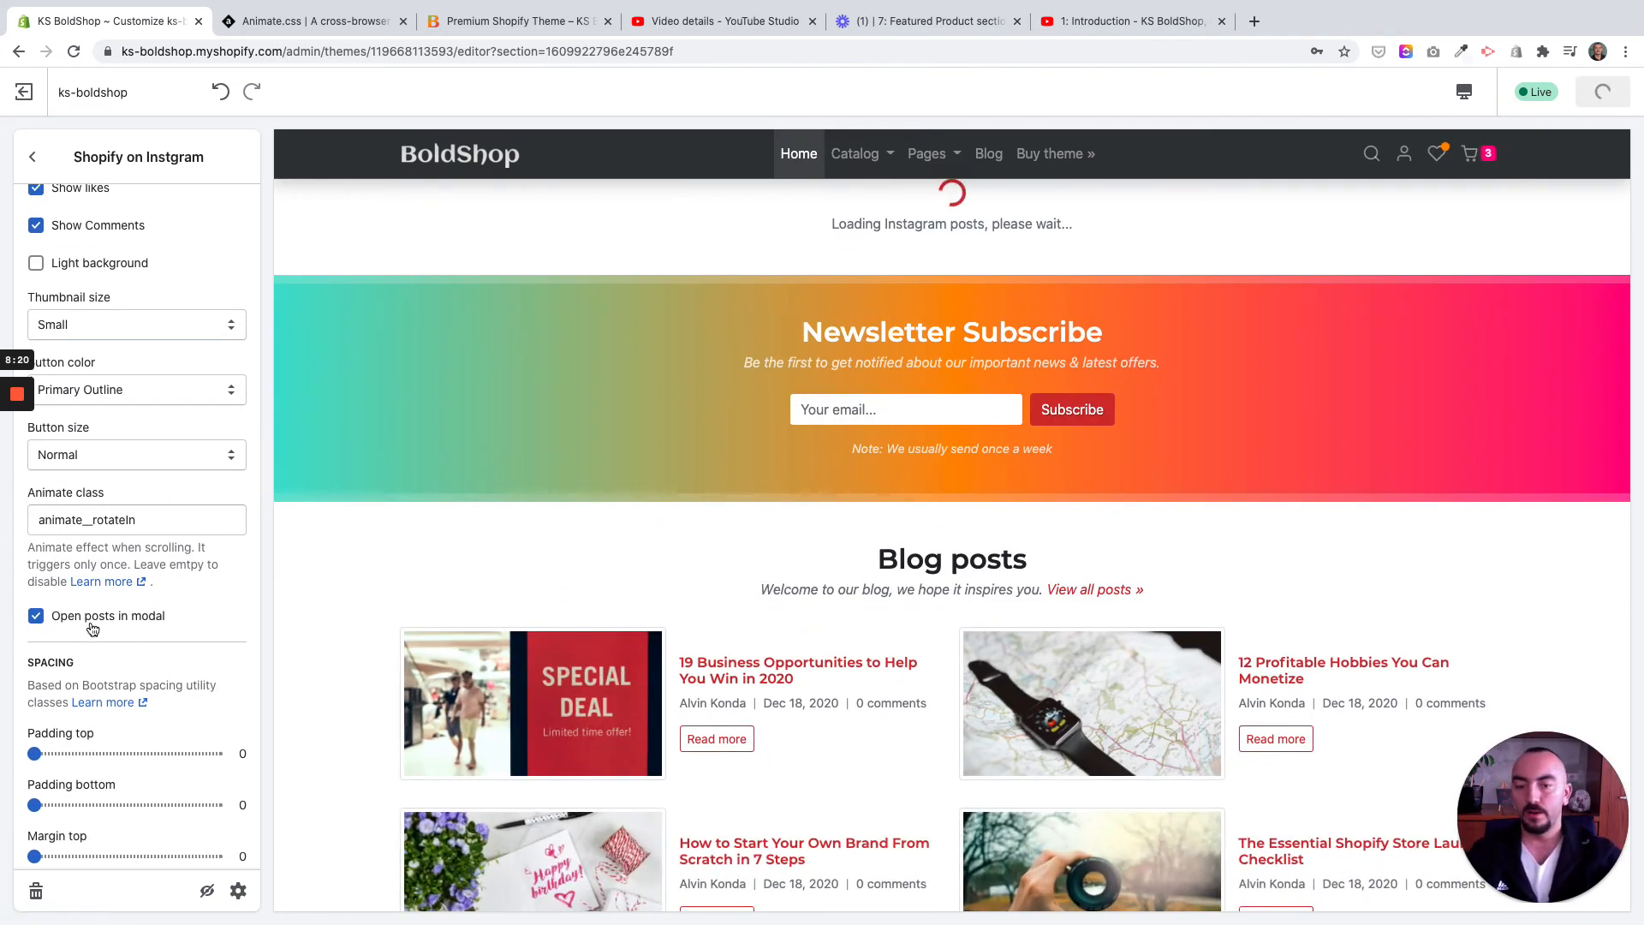
Switch to the live storefront, placing its tab beside the theme editor's, and reload it to examine the Instagram section's outlined follow button
left_click(318, 30)
left_click_drag(446, 25, 342, 34)
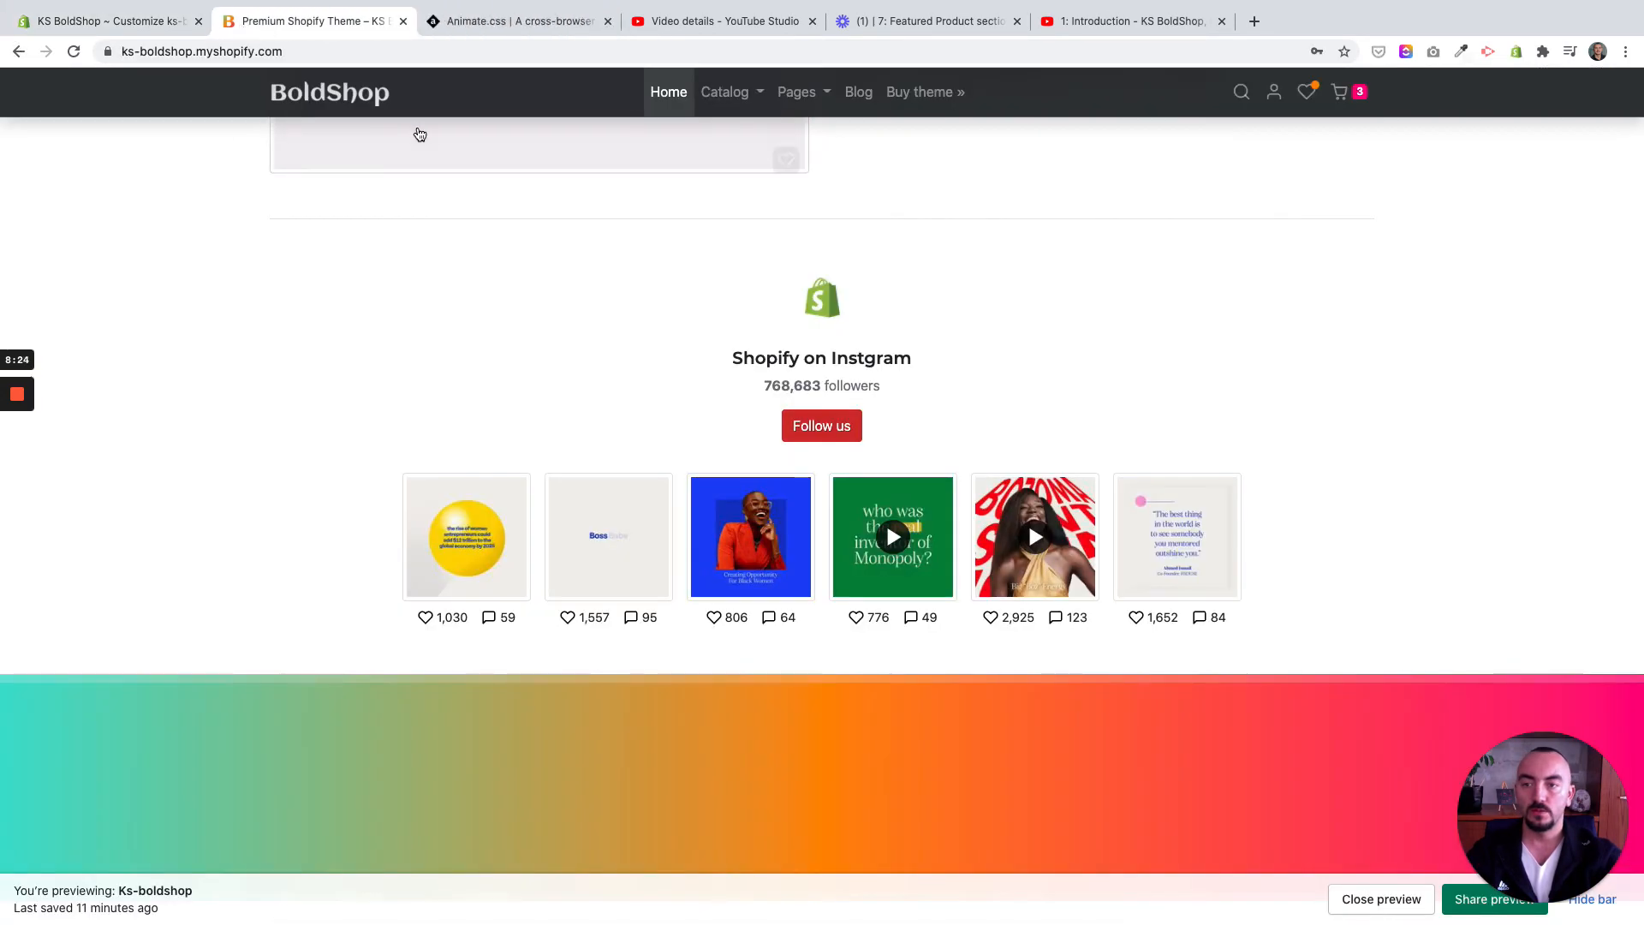
key("super+r")
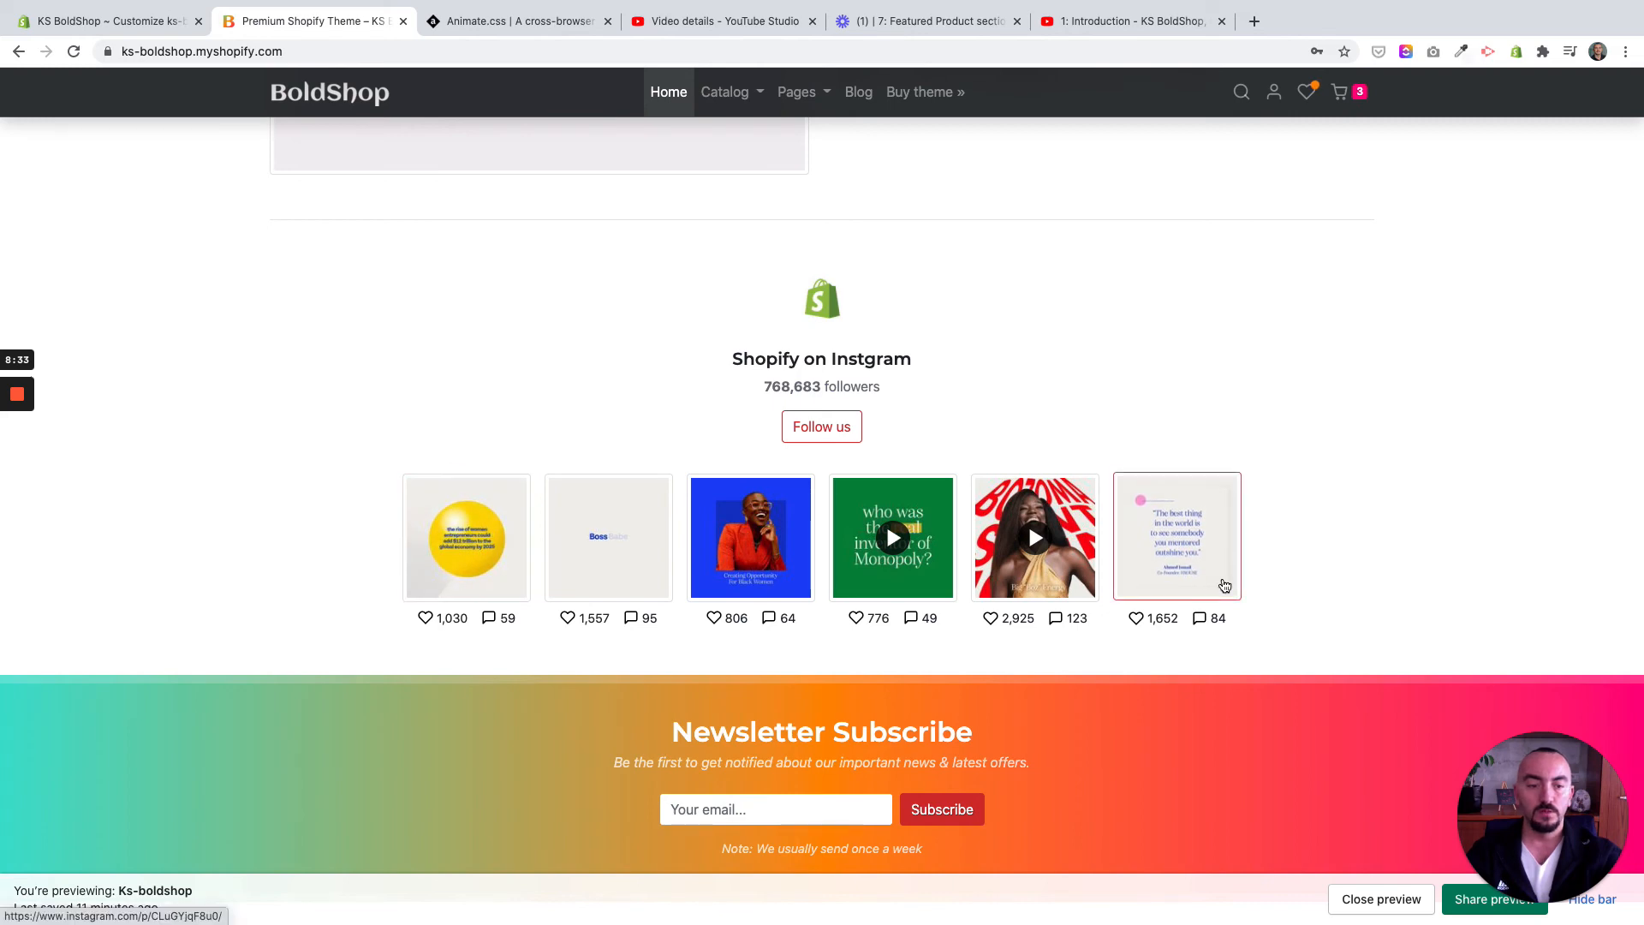
scroll(535, 546, "up", 5)
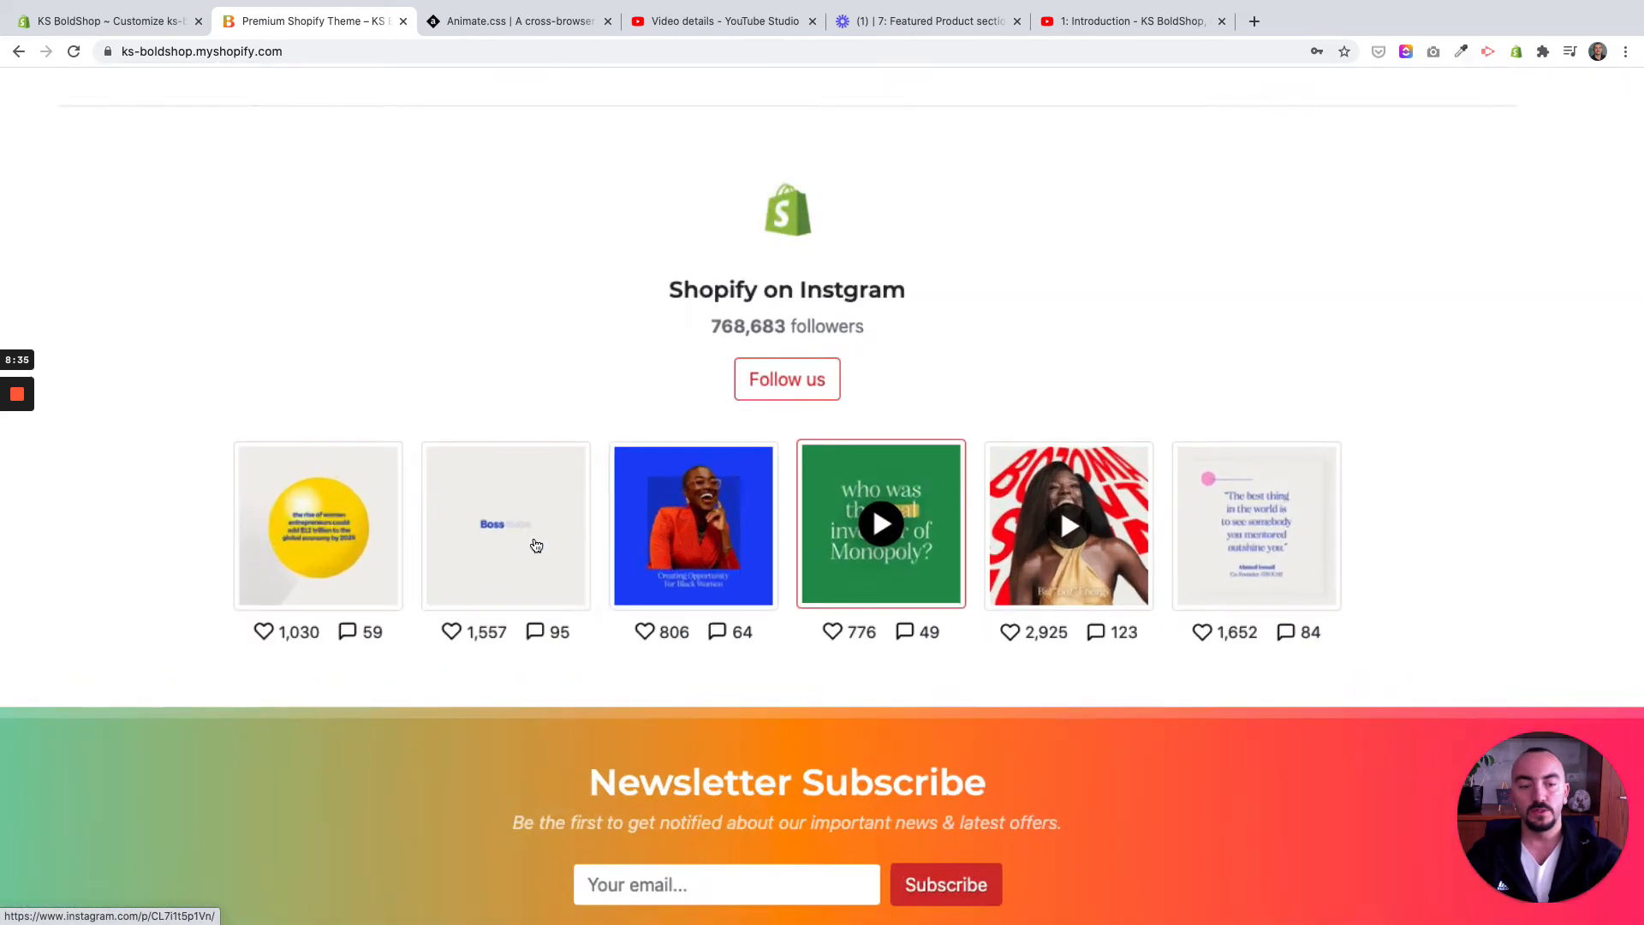
scroll(716, 567, "down", 5)
scroll(719, 556, "down", 1)
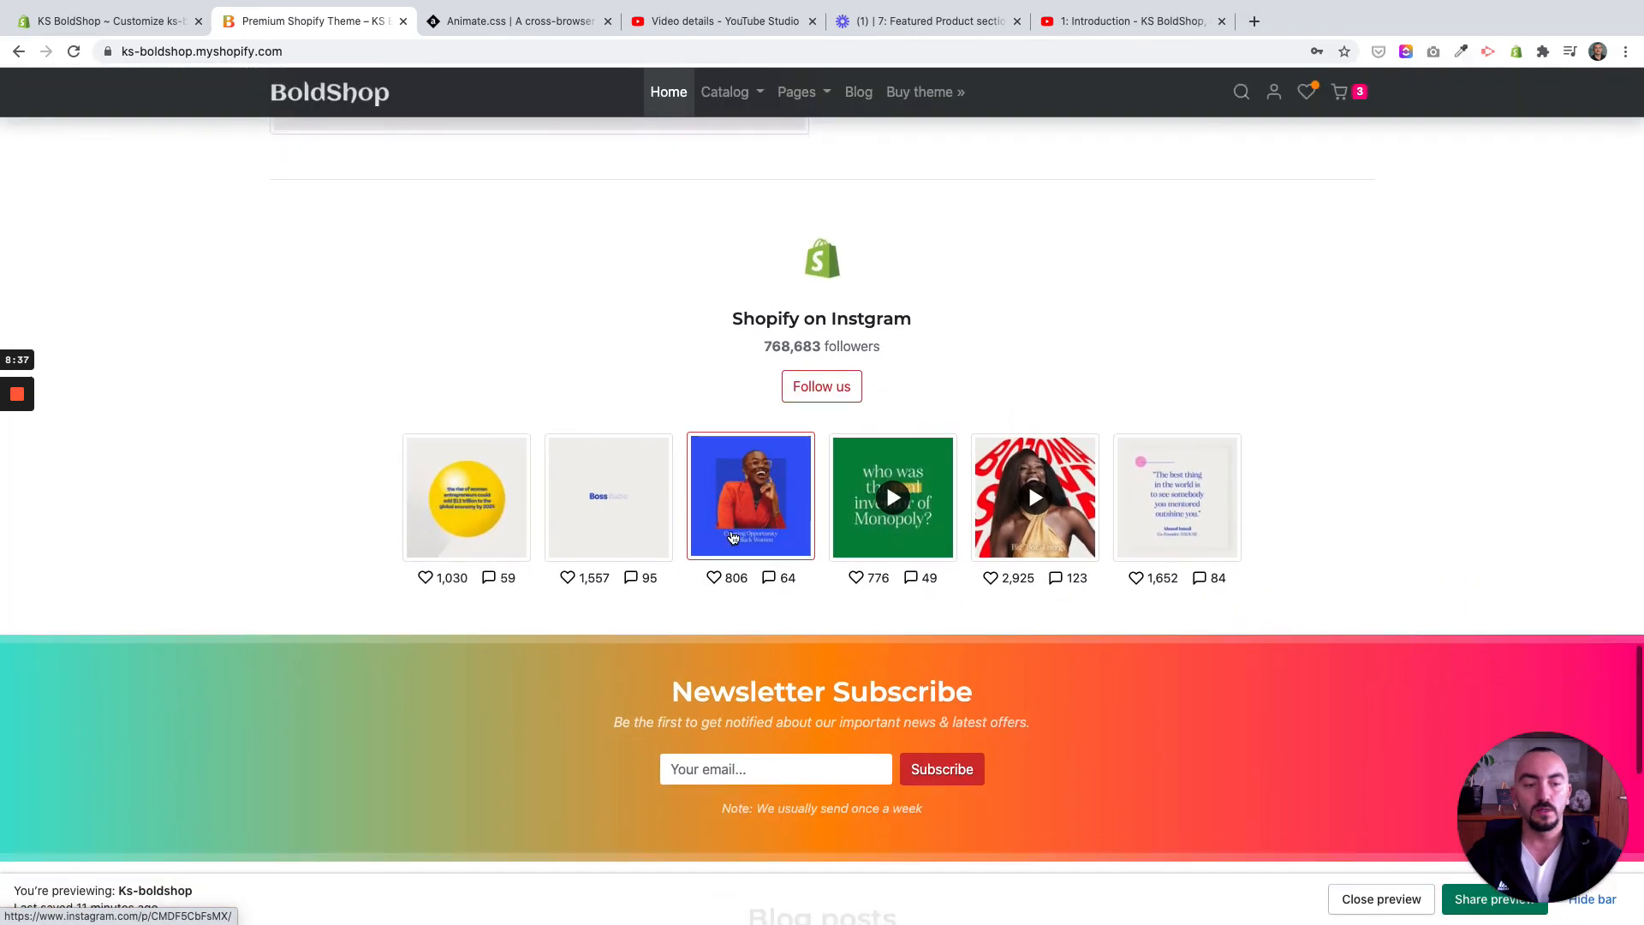
Open the first and second Instagram posts in their modals, examine the title, date, likes and comments, and close them
left_click(477, 531)
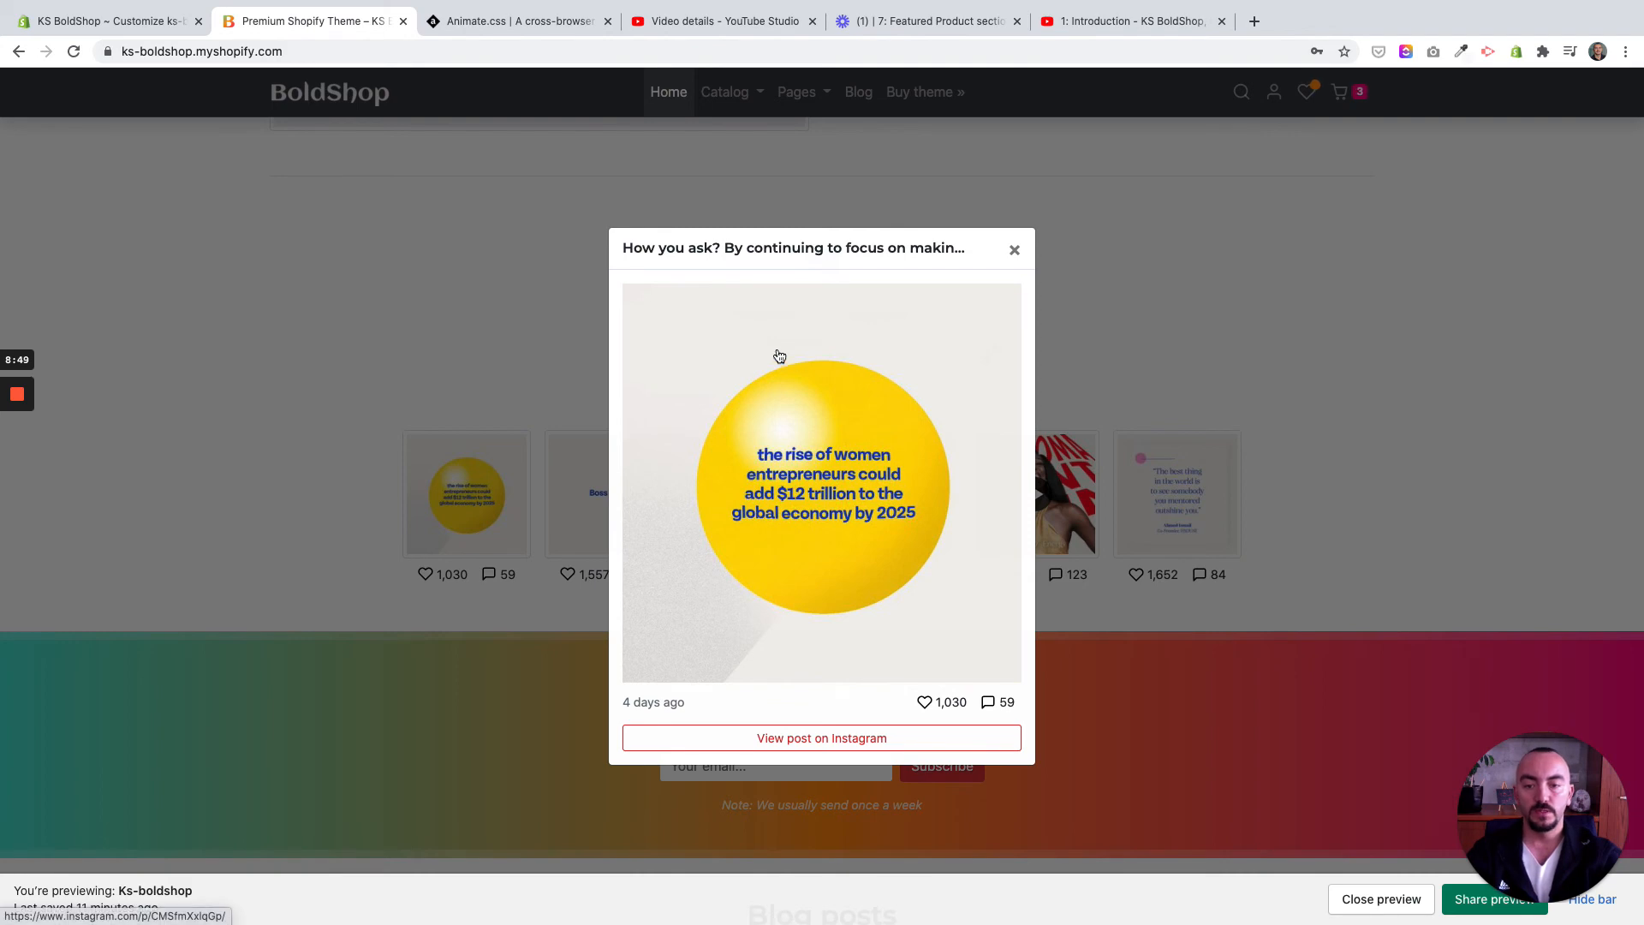
left_click(1124, 371)
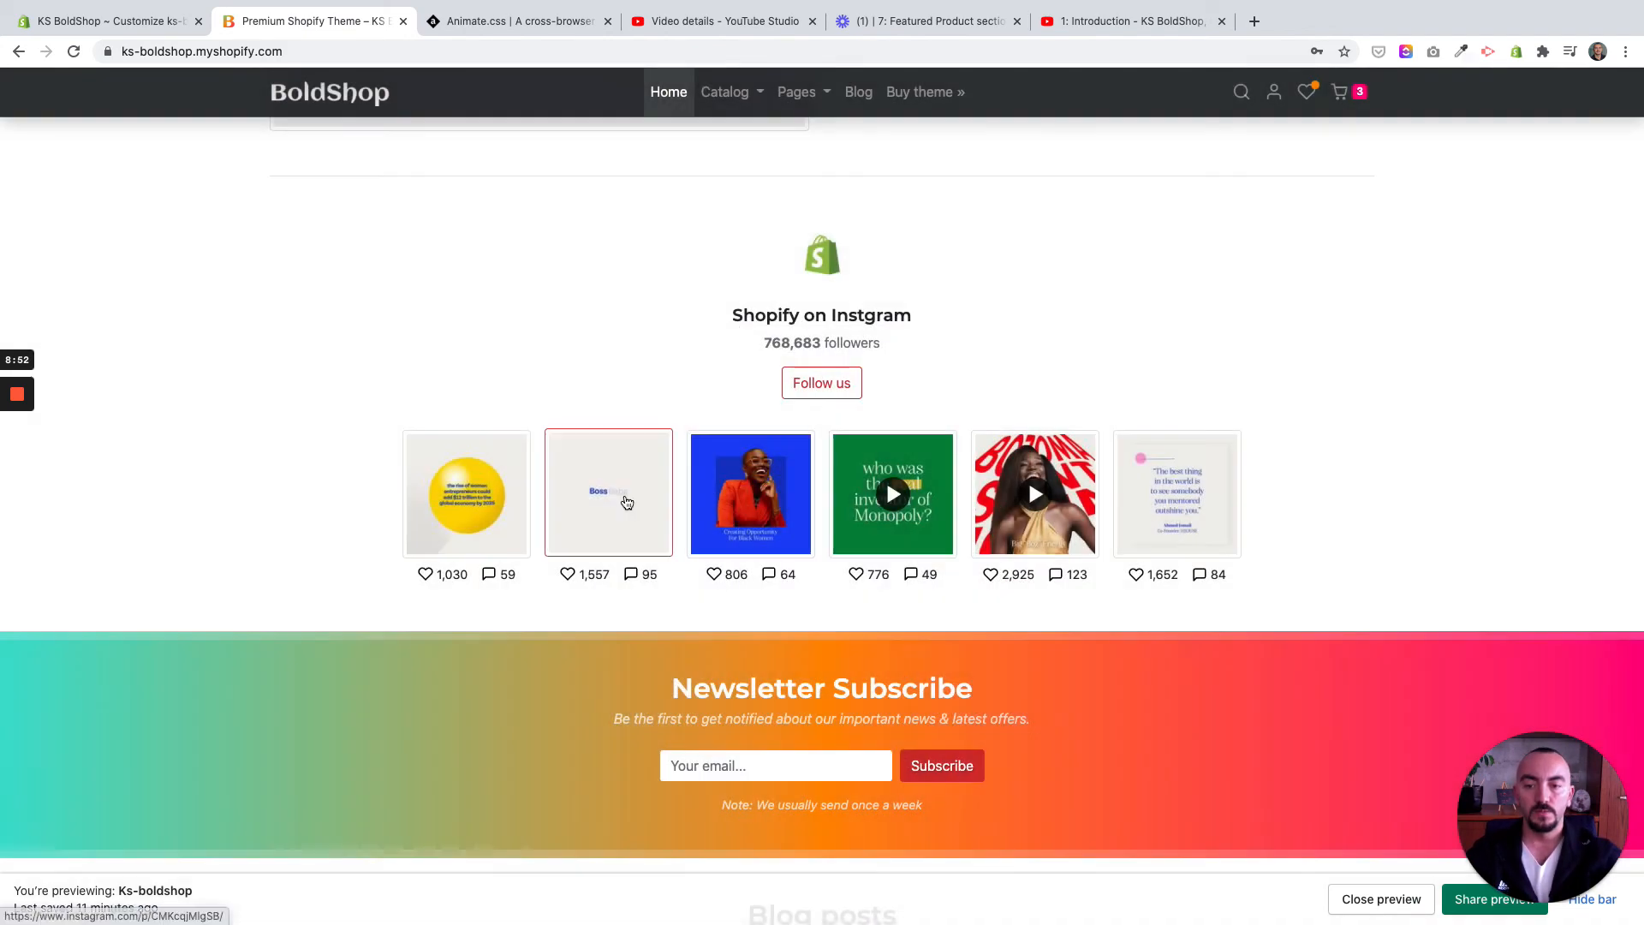
left_click(624, 501)
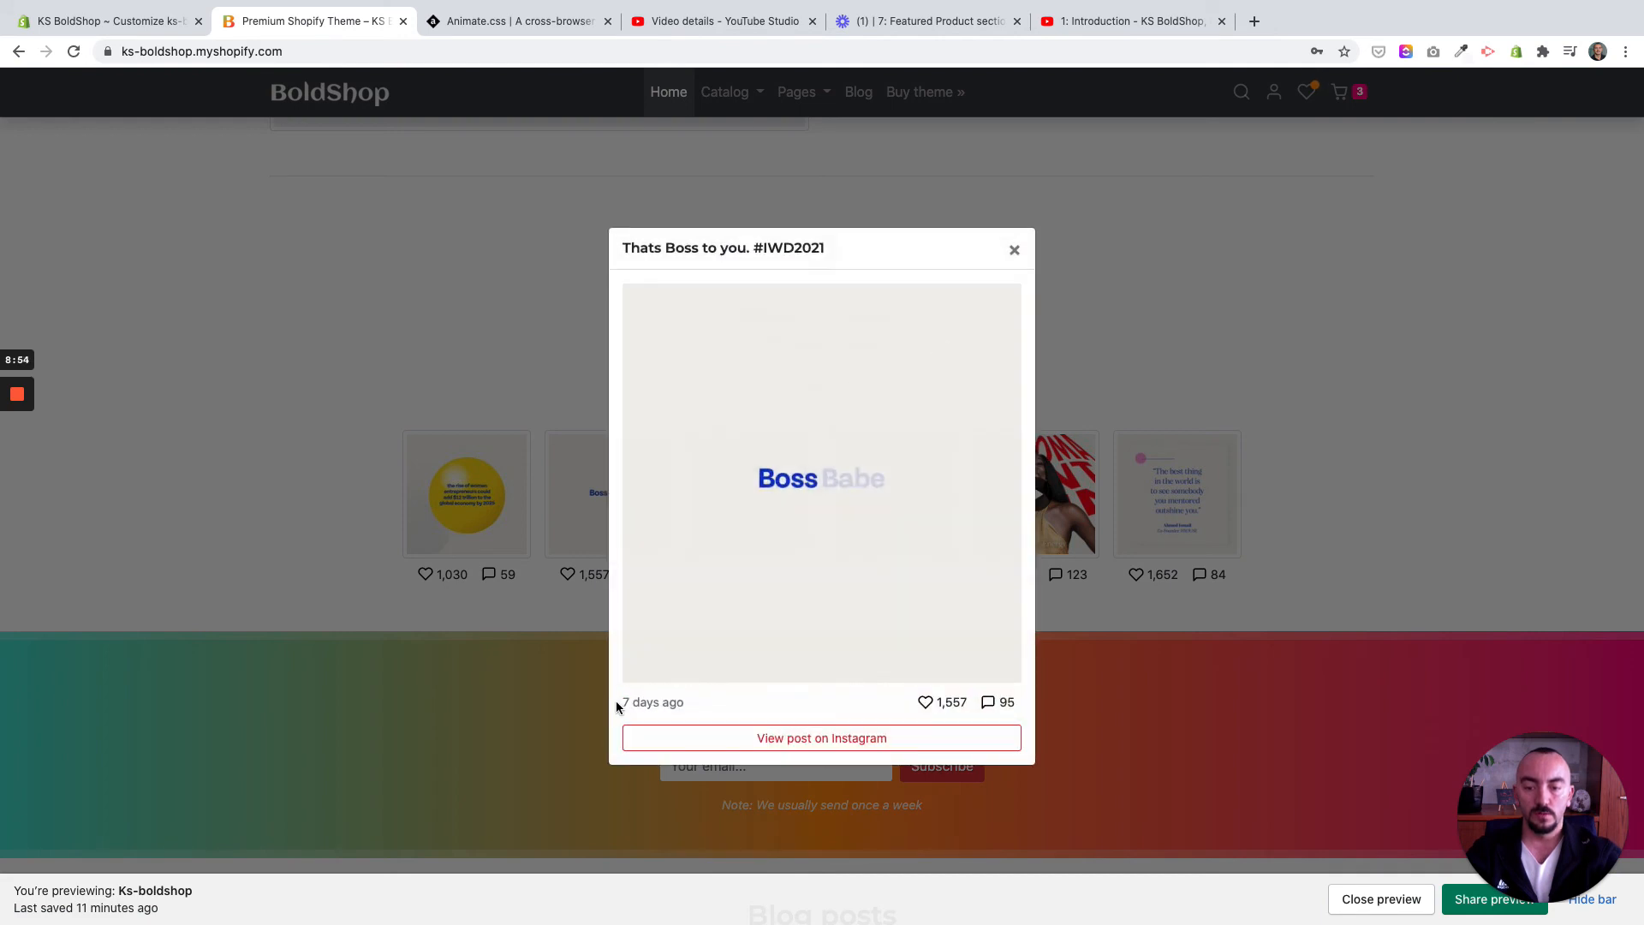
left_click_drag(617, 704, 661, 702)
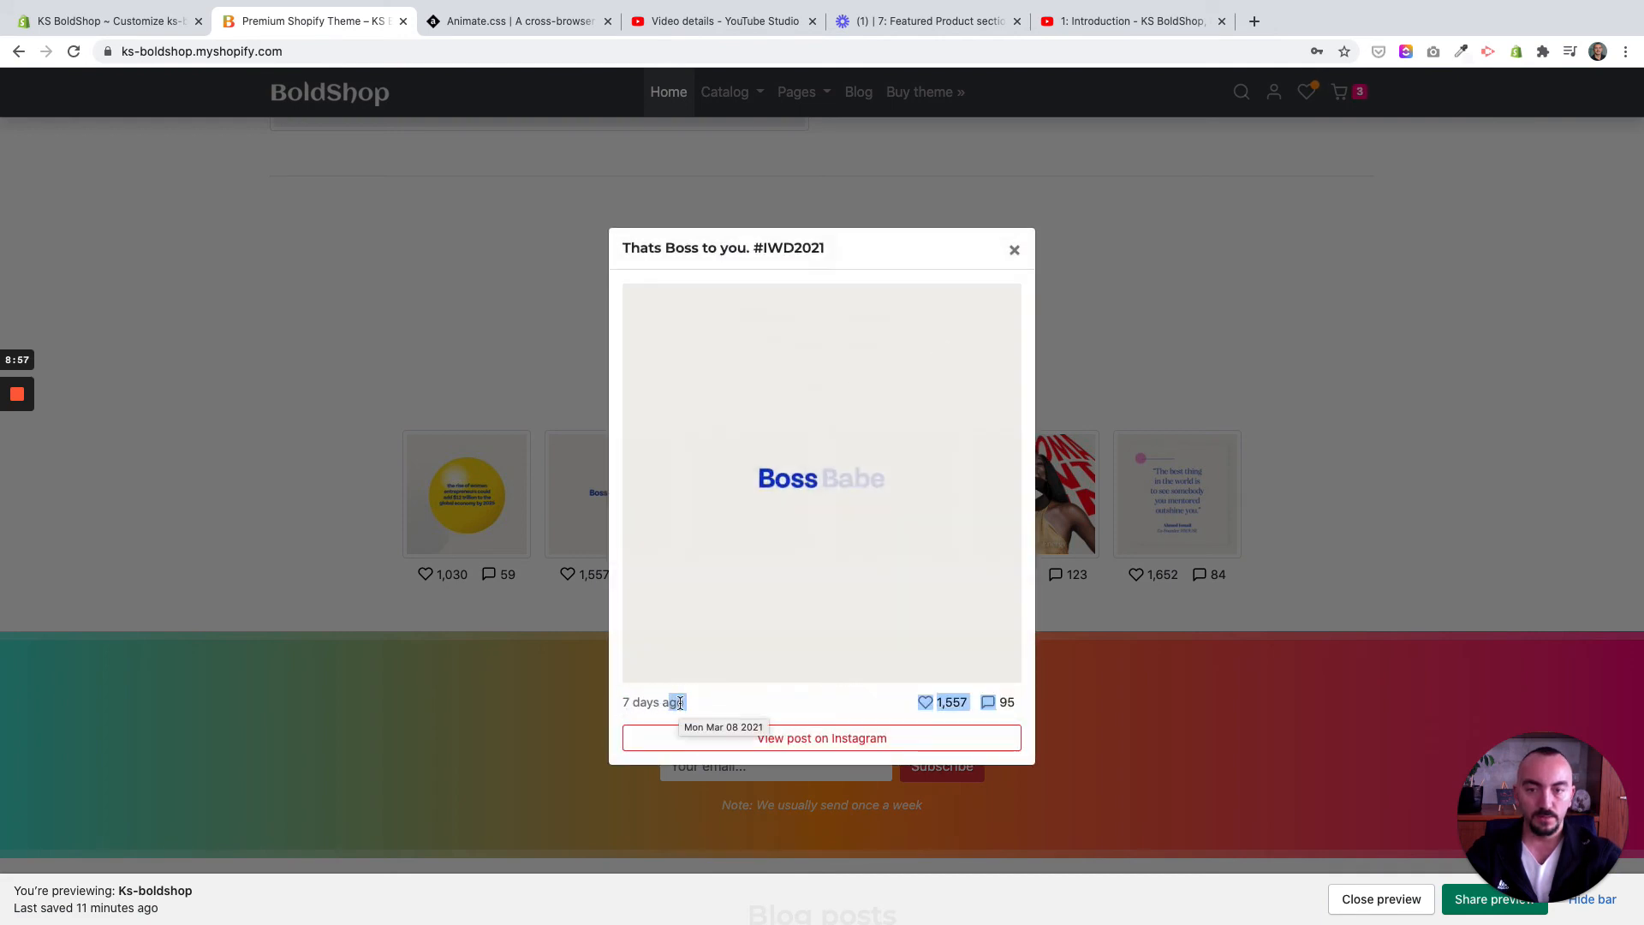
left_click(669, 711)
mouse_move(619, 705)
left_mouse_down()
mouse_move(685, 704)
mouse_move(621, 704)
left_mouse_up()
left_click(626, 704)
left_click(697, 702)
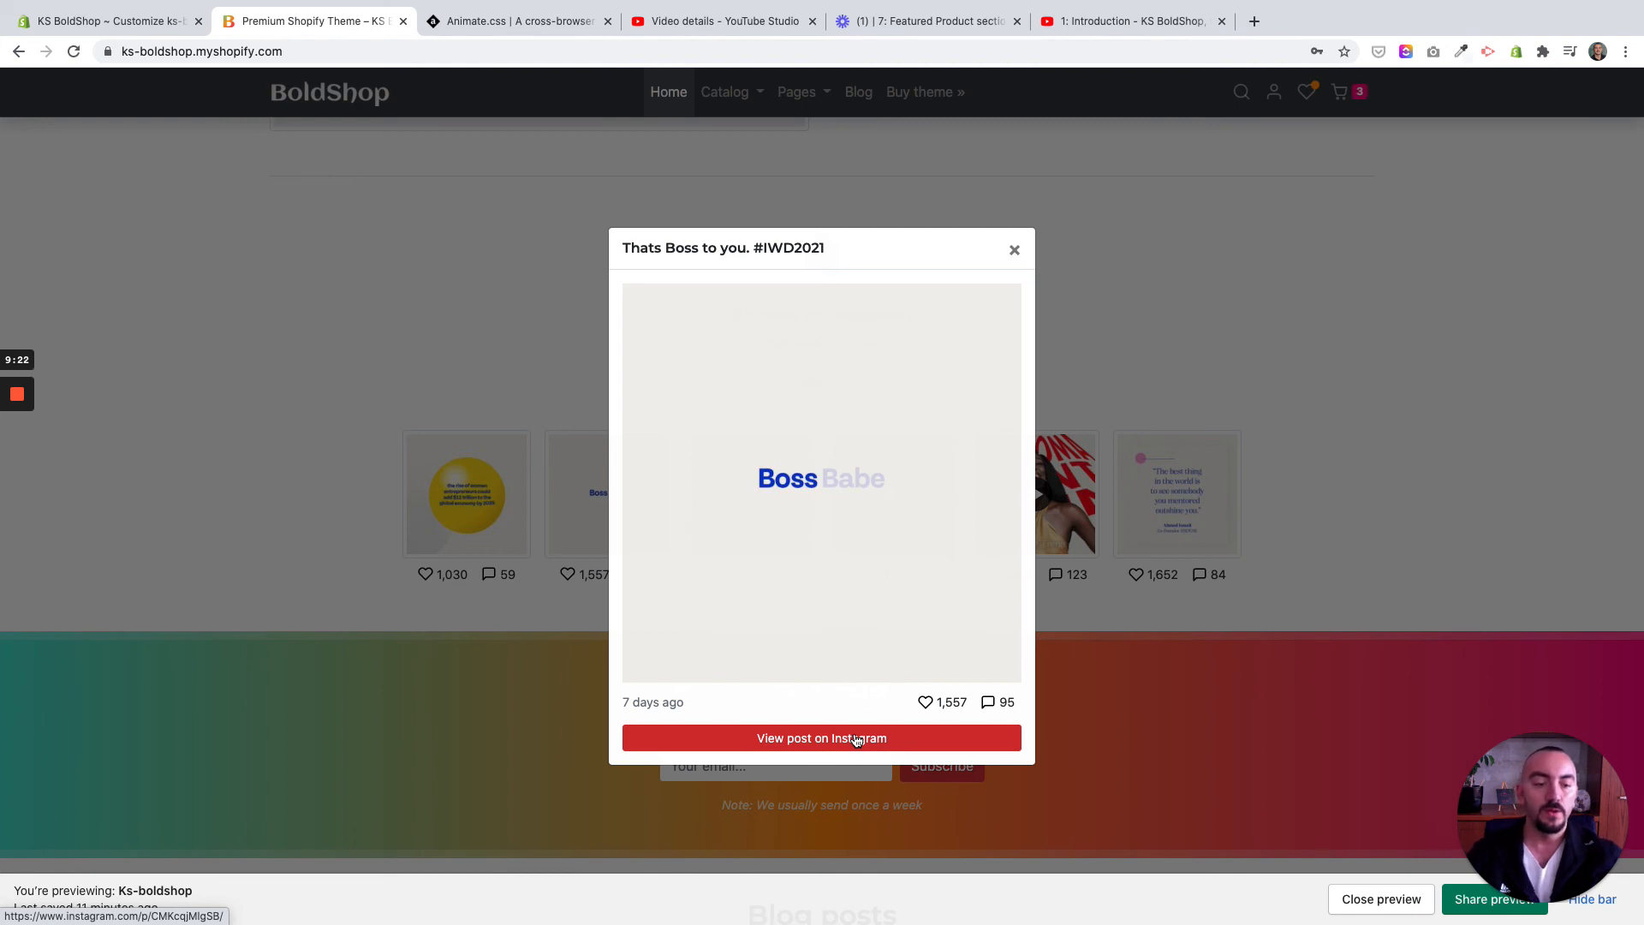
left_click(1108, 599)
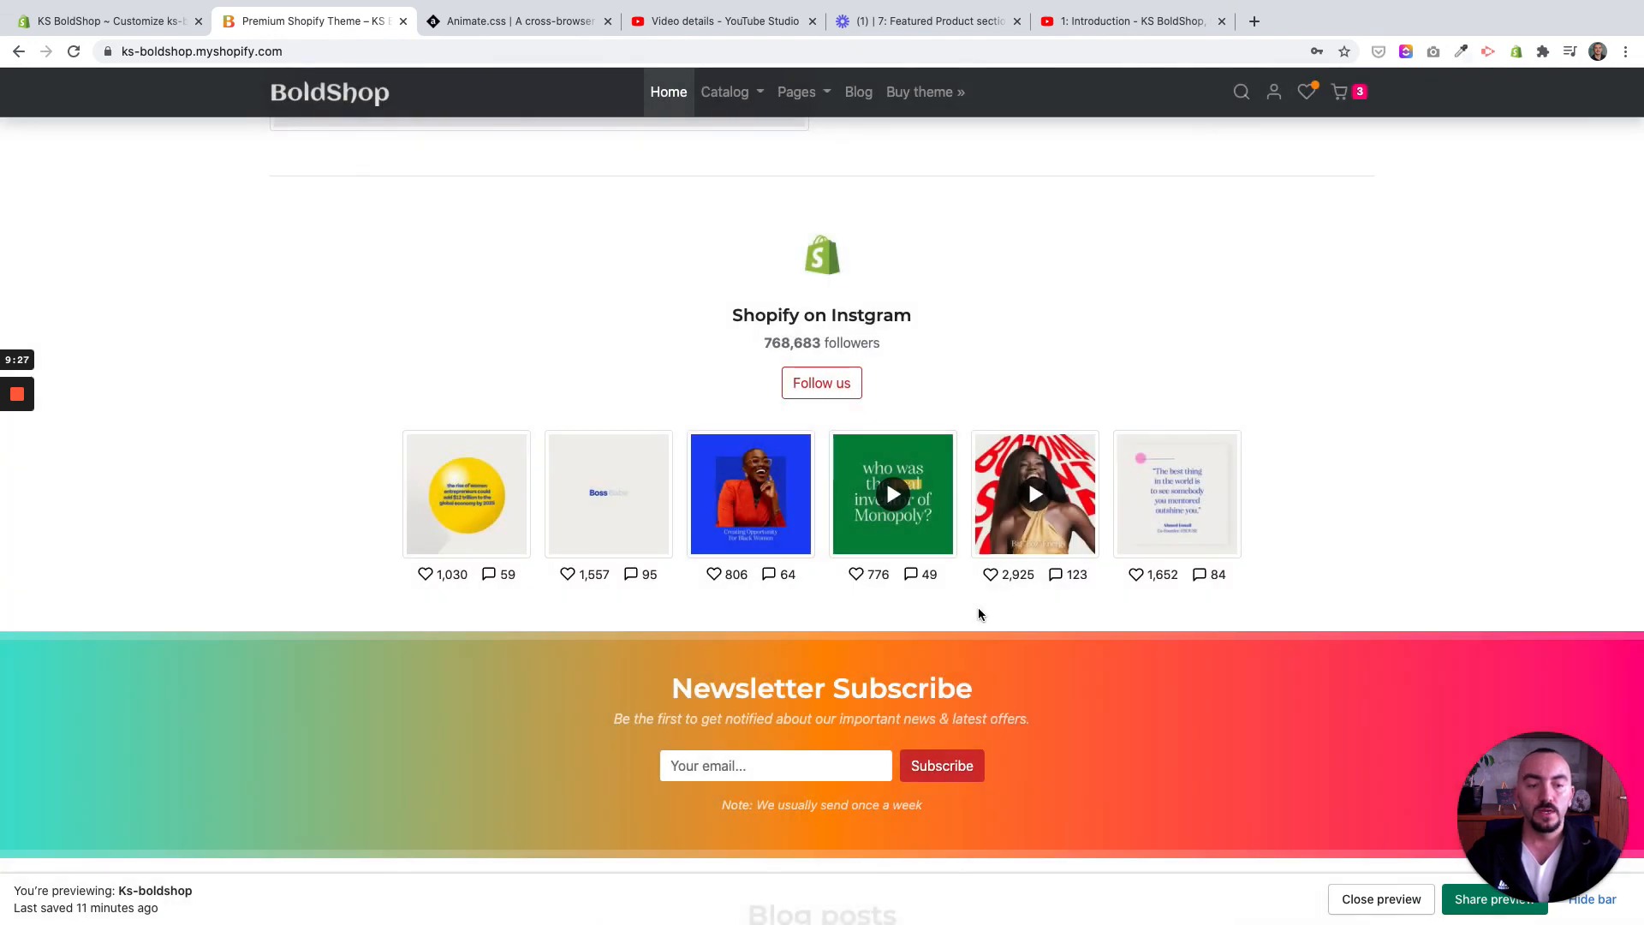
left_click(620, 550)
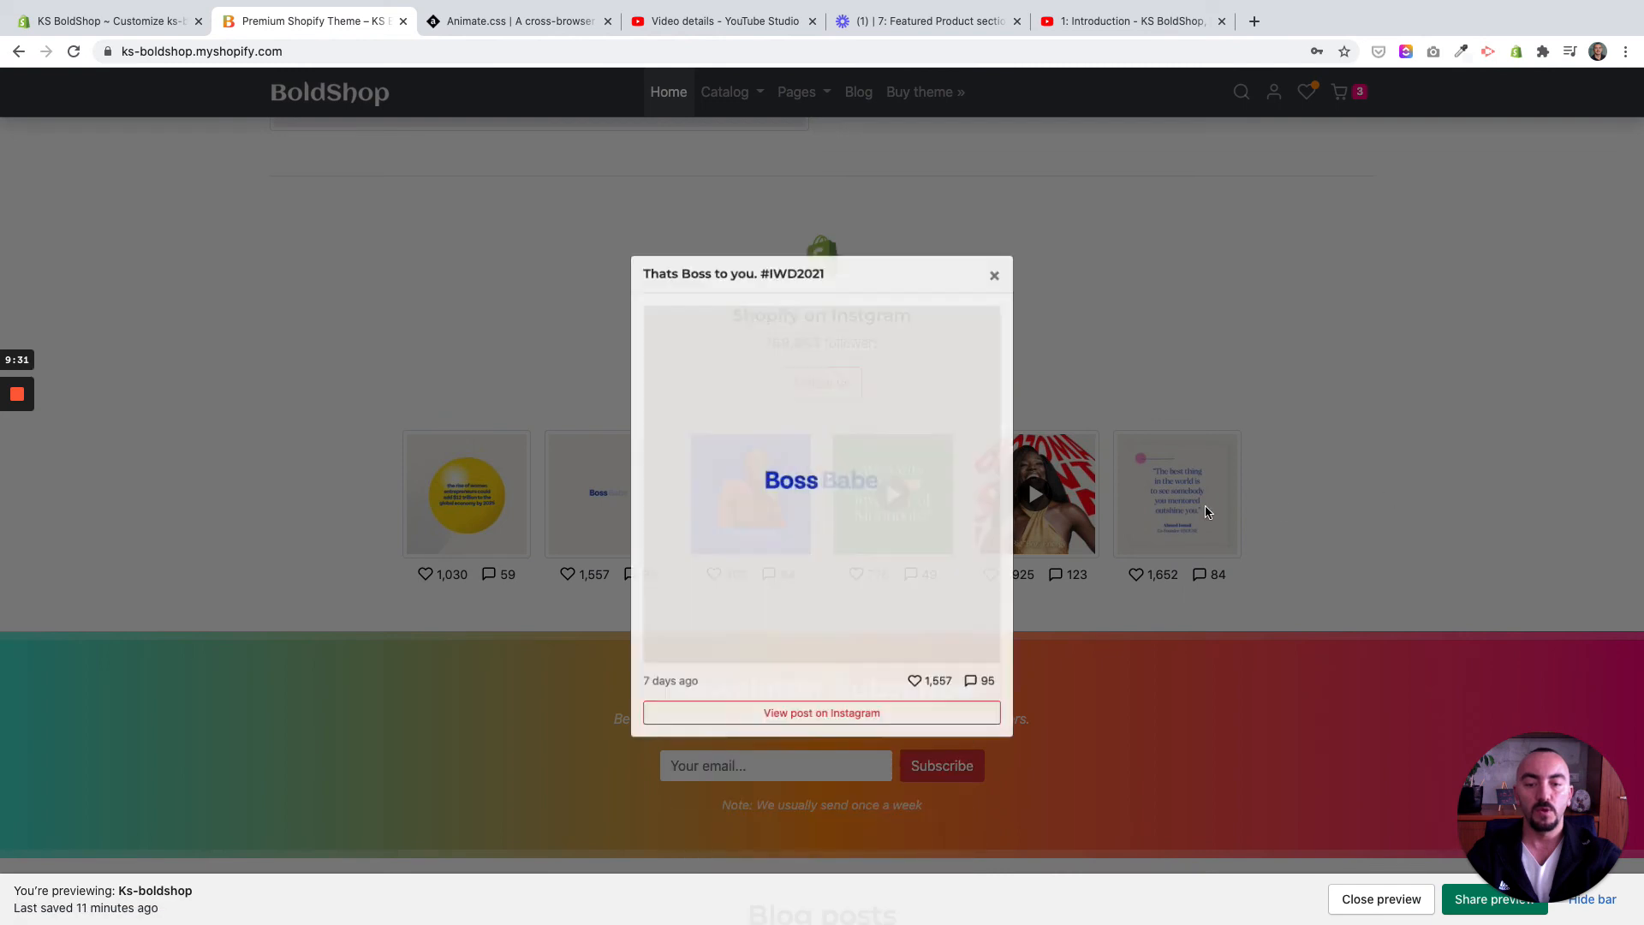
left_click(1209, 511)
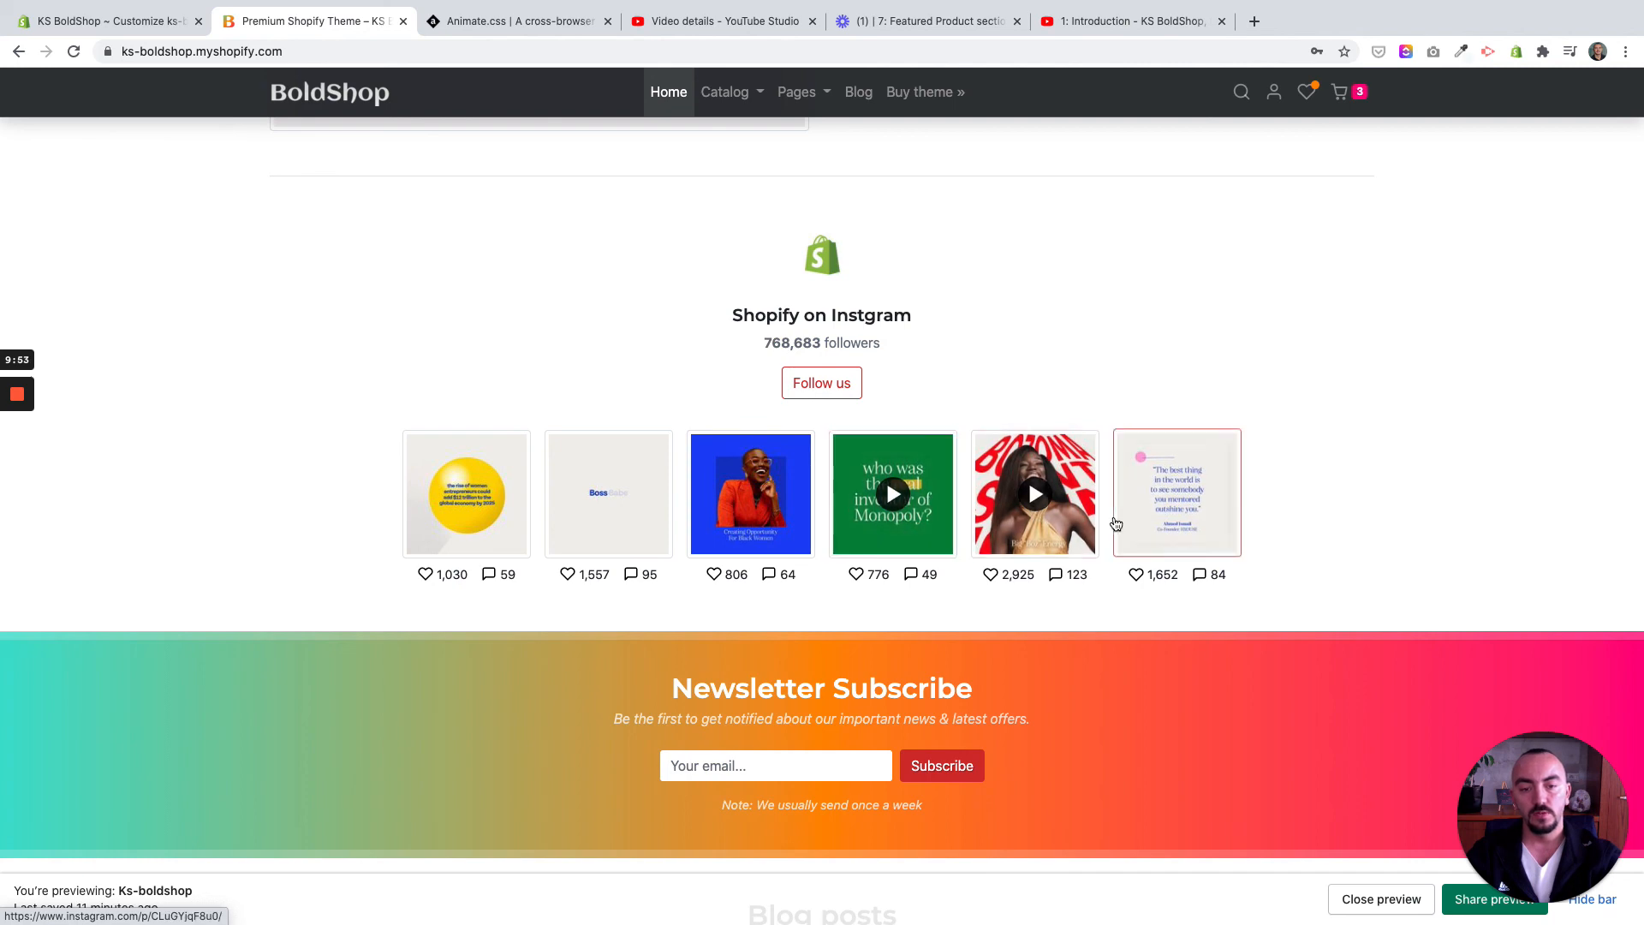
Open the green Monopoly video post's modal, view the post on Instagram, and close the Instagram page
left_click(954, 521)
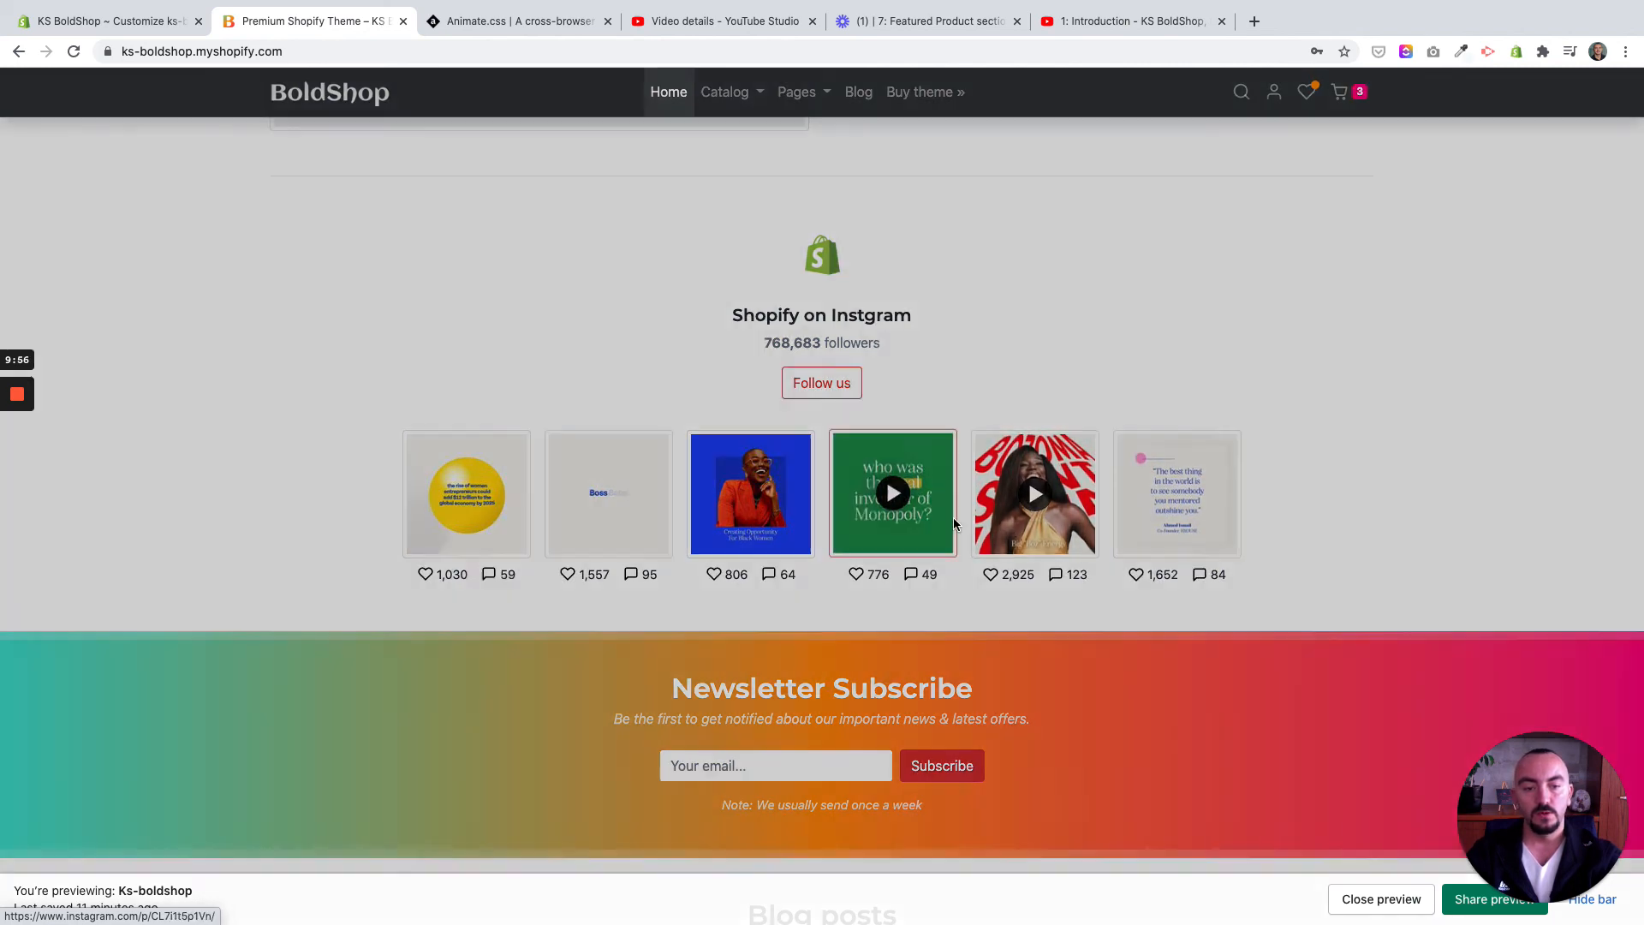
left_click(825, 742)
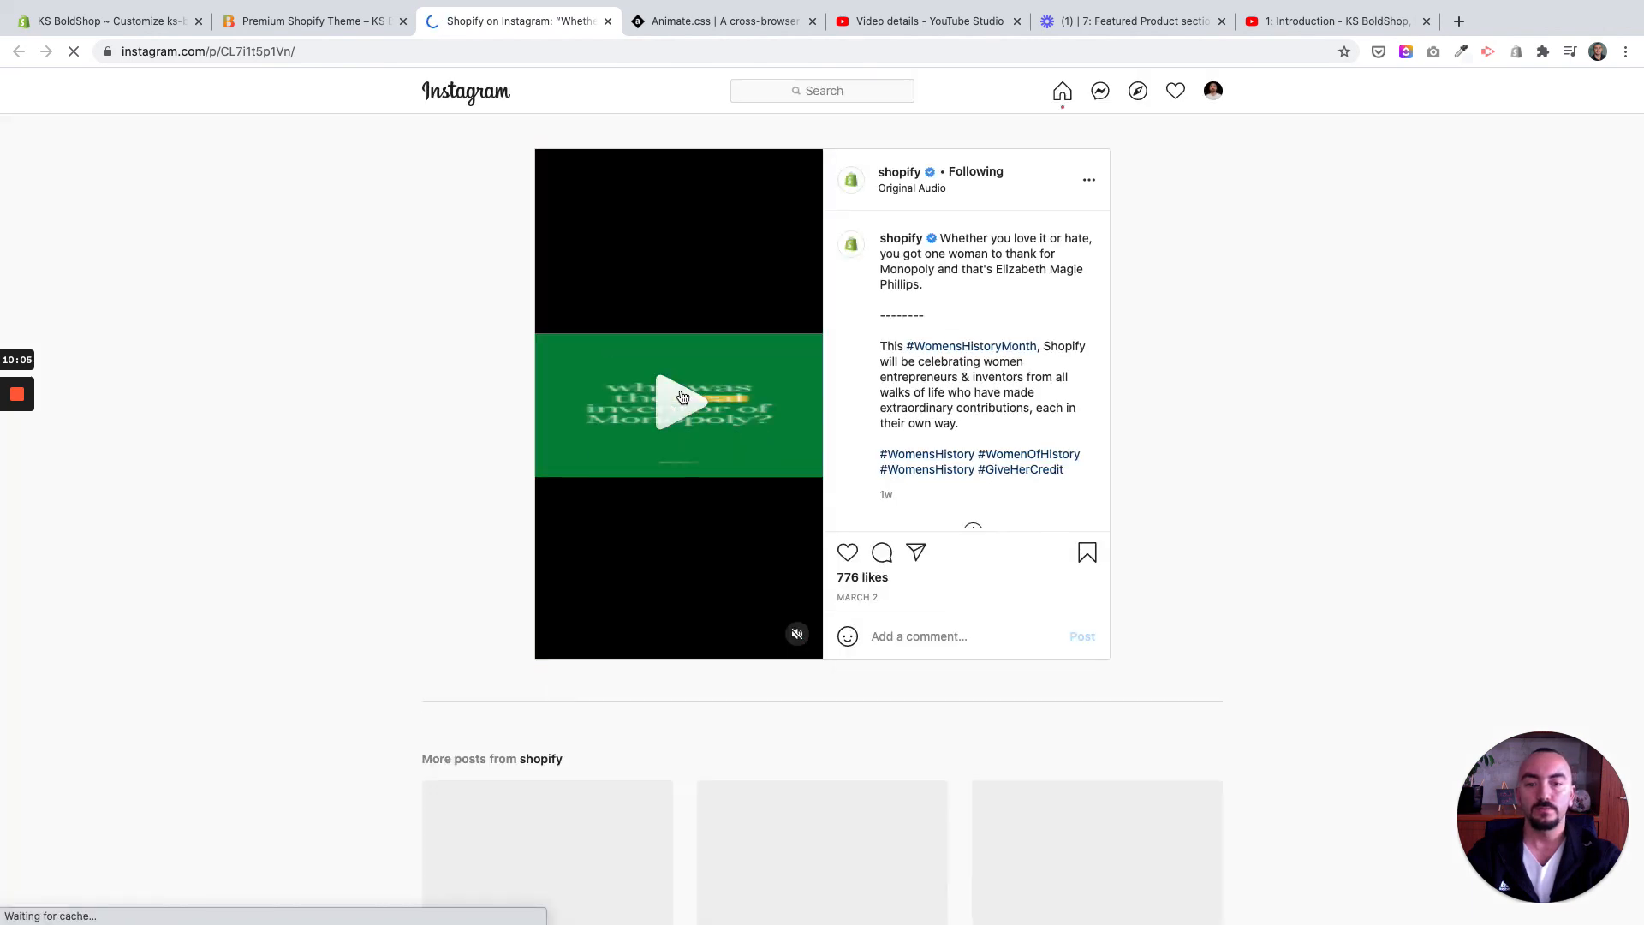
key("super+w")
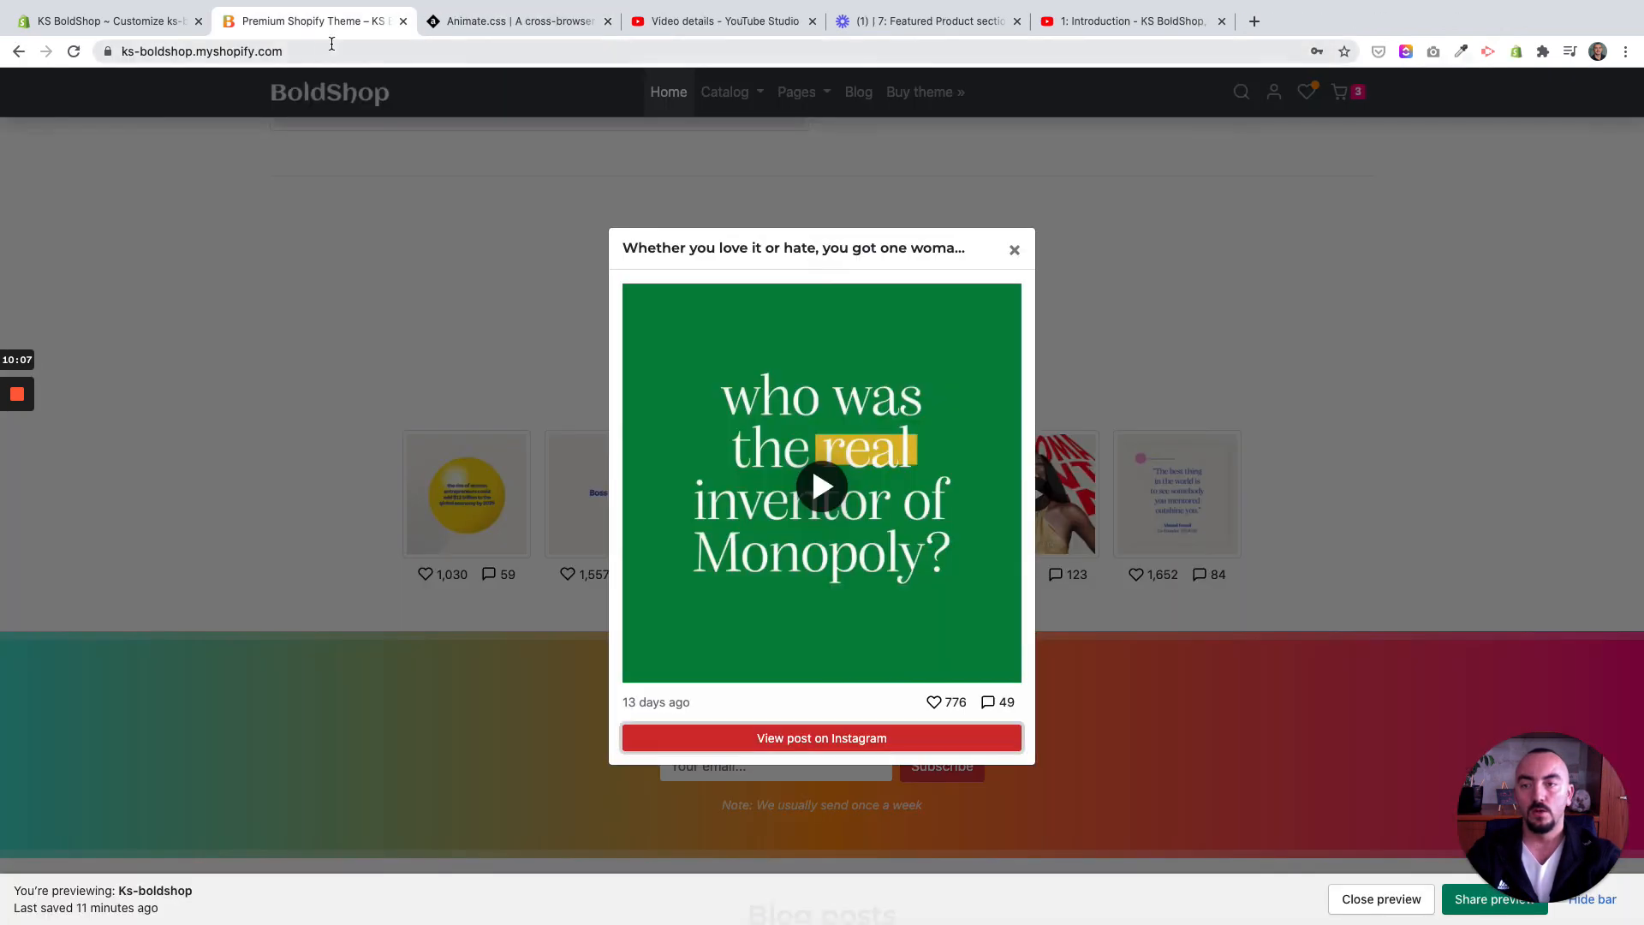
Switch to the theme editor and review the Instagram section's settings, including spacing, and its preview on the home page
left_click(129, 32)
scroll(68, 375, "down", 1)
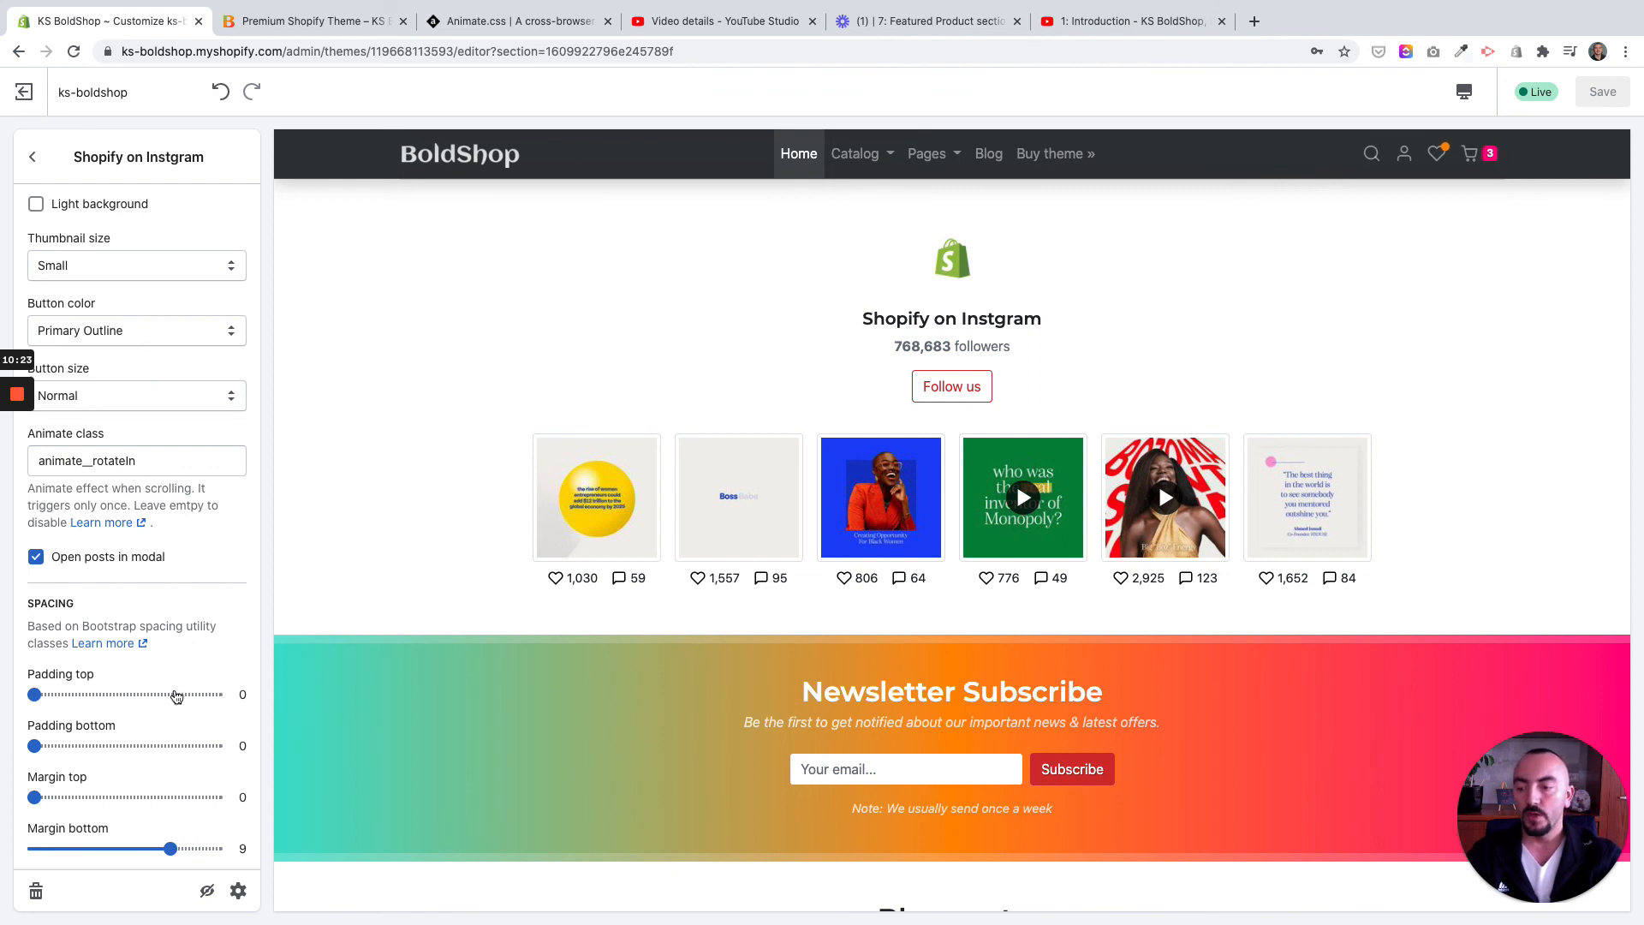
scroll(141, 586, "up", 5)
scroll(141, 585, "up", 2)
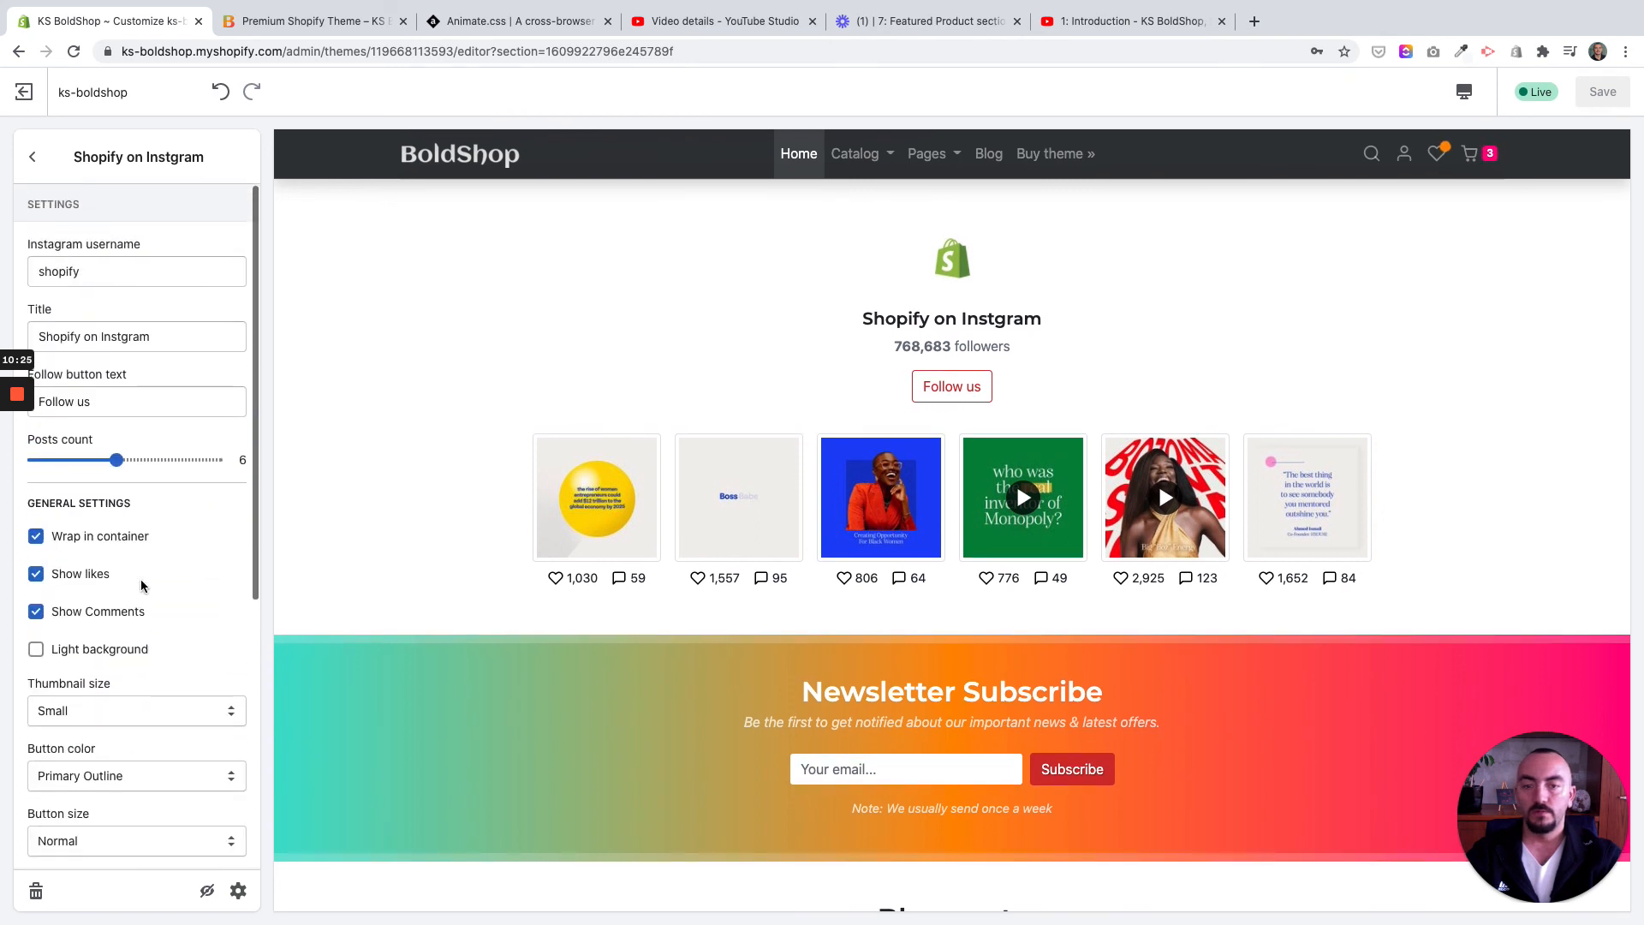
scroll(588, 589, "up", 3)
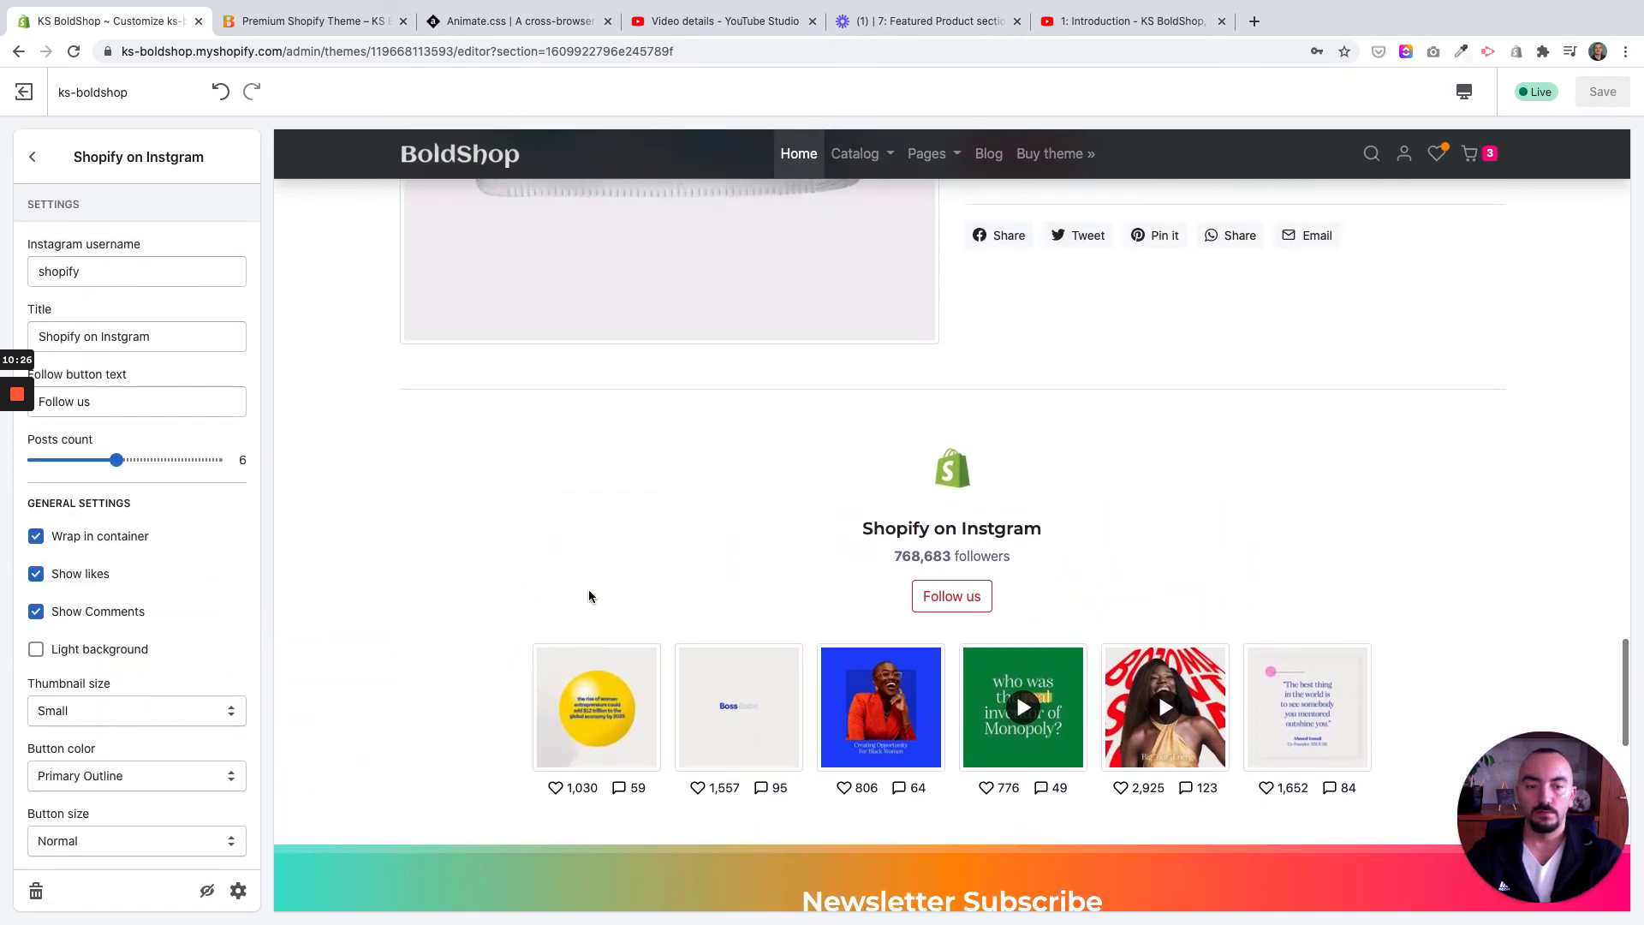
scroll(588, 590, "down", 2)
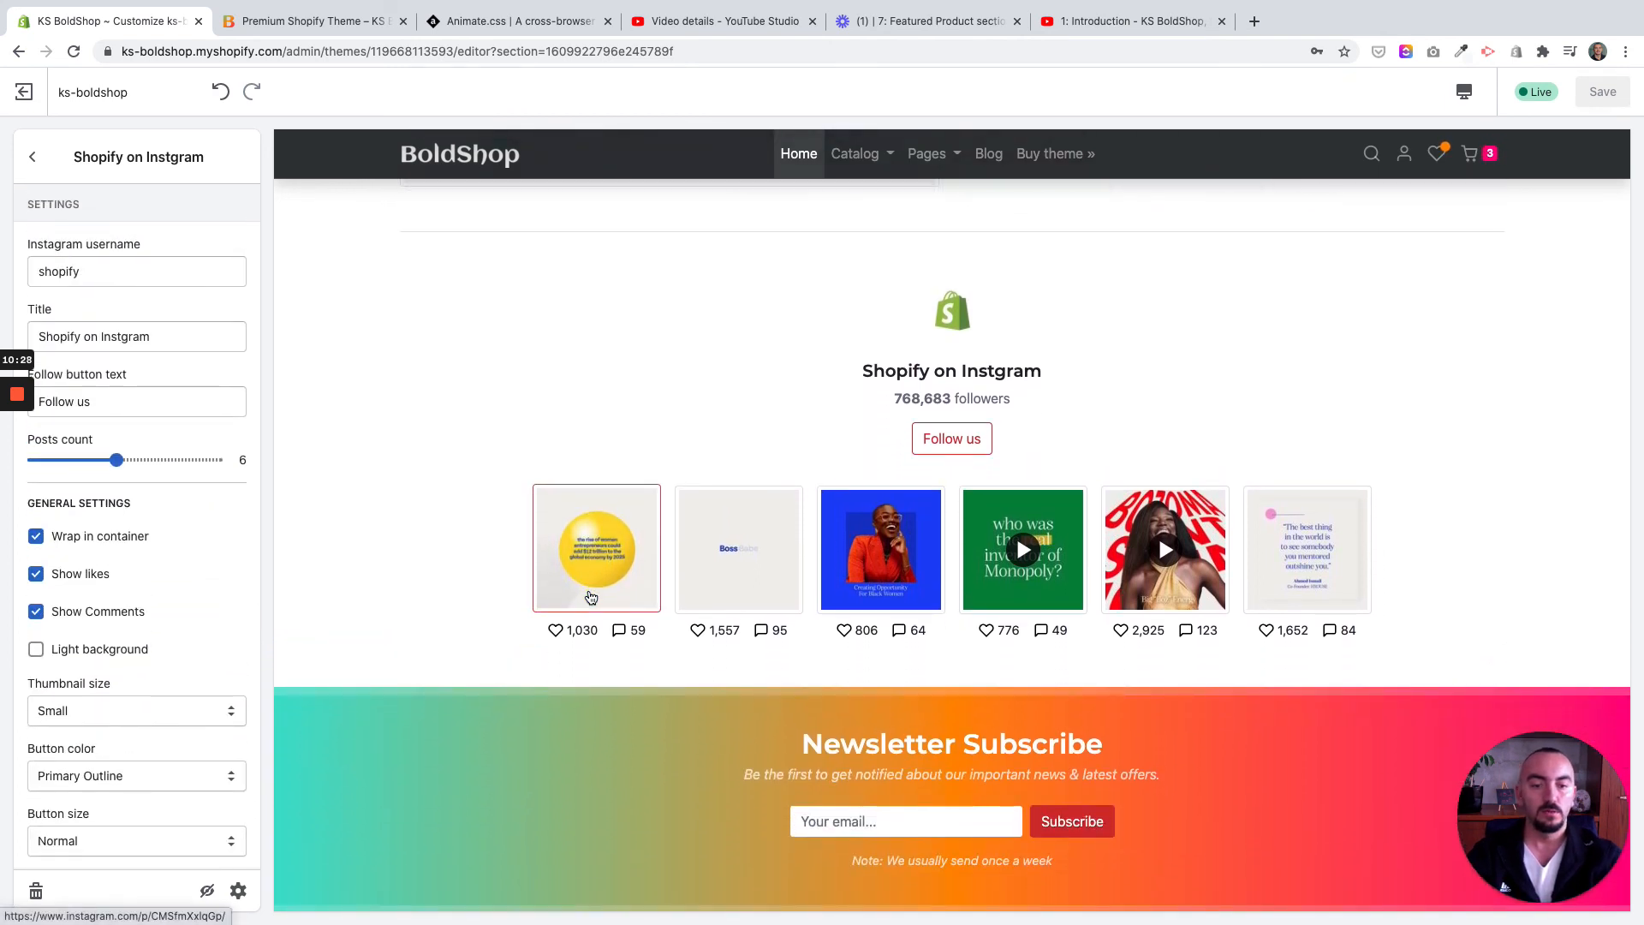
scroll(590, 597, "down", 1)
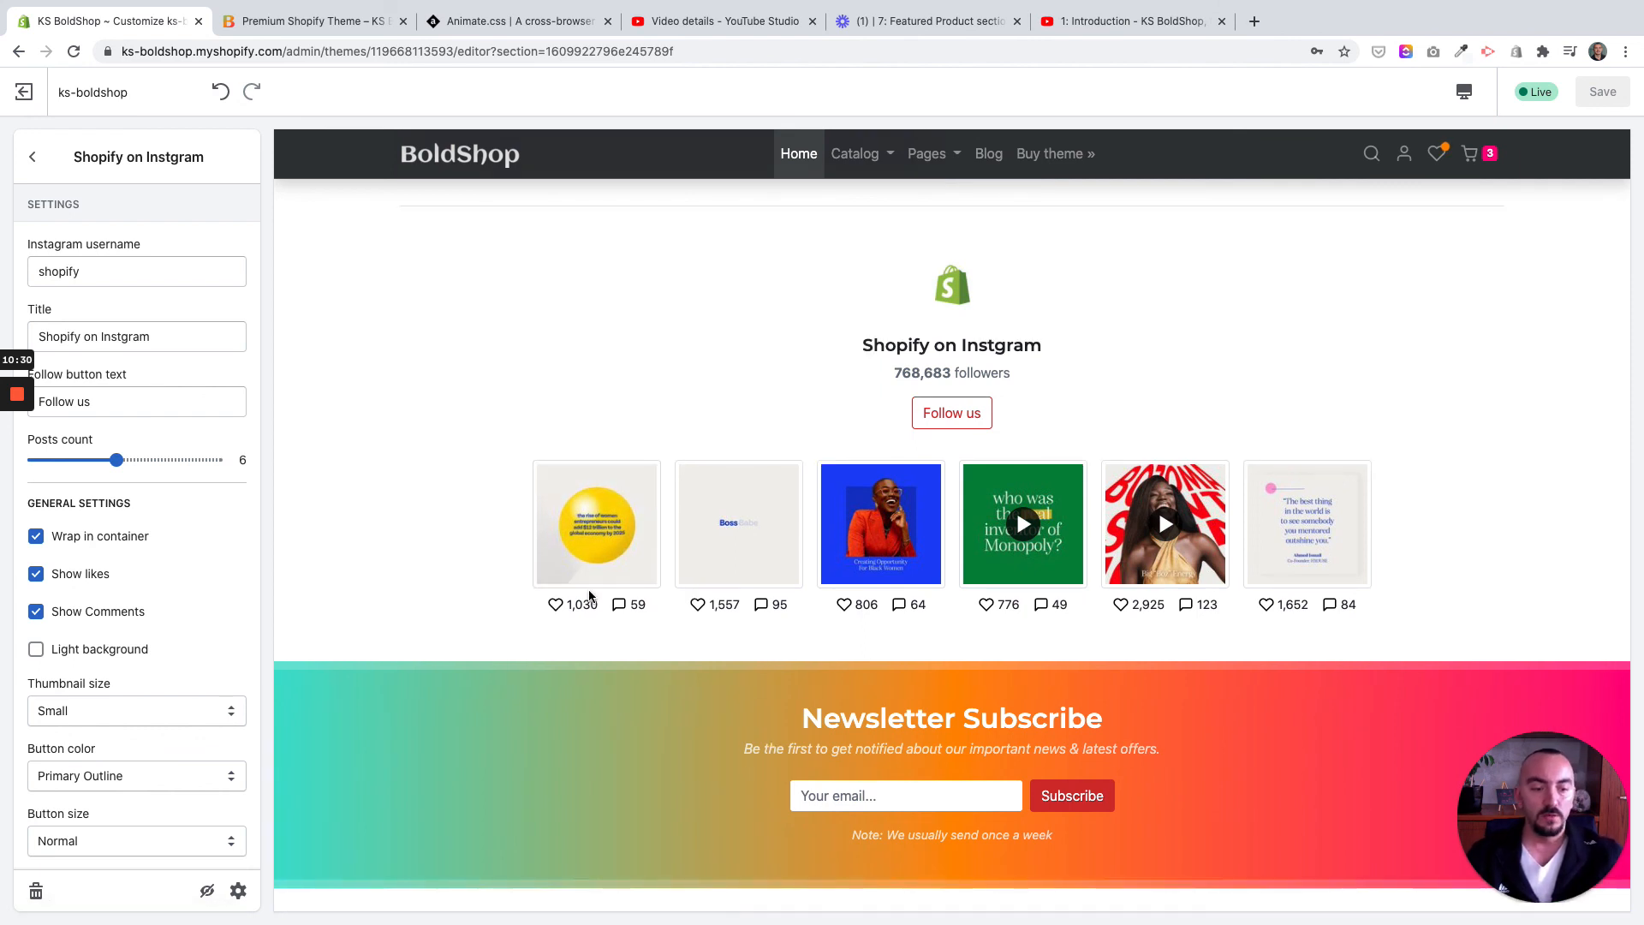